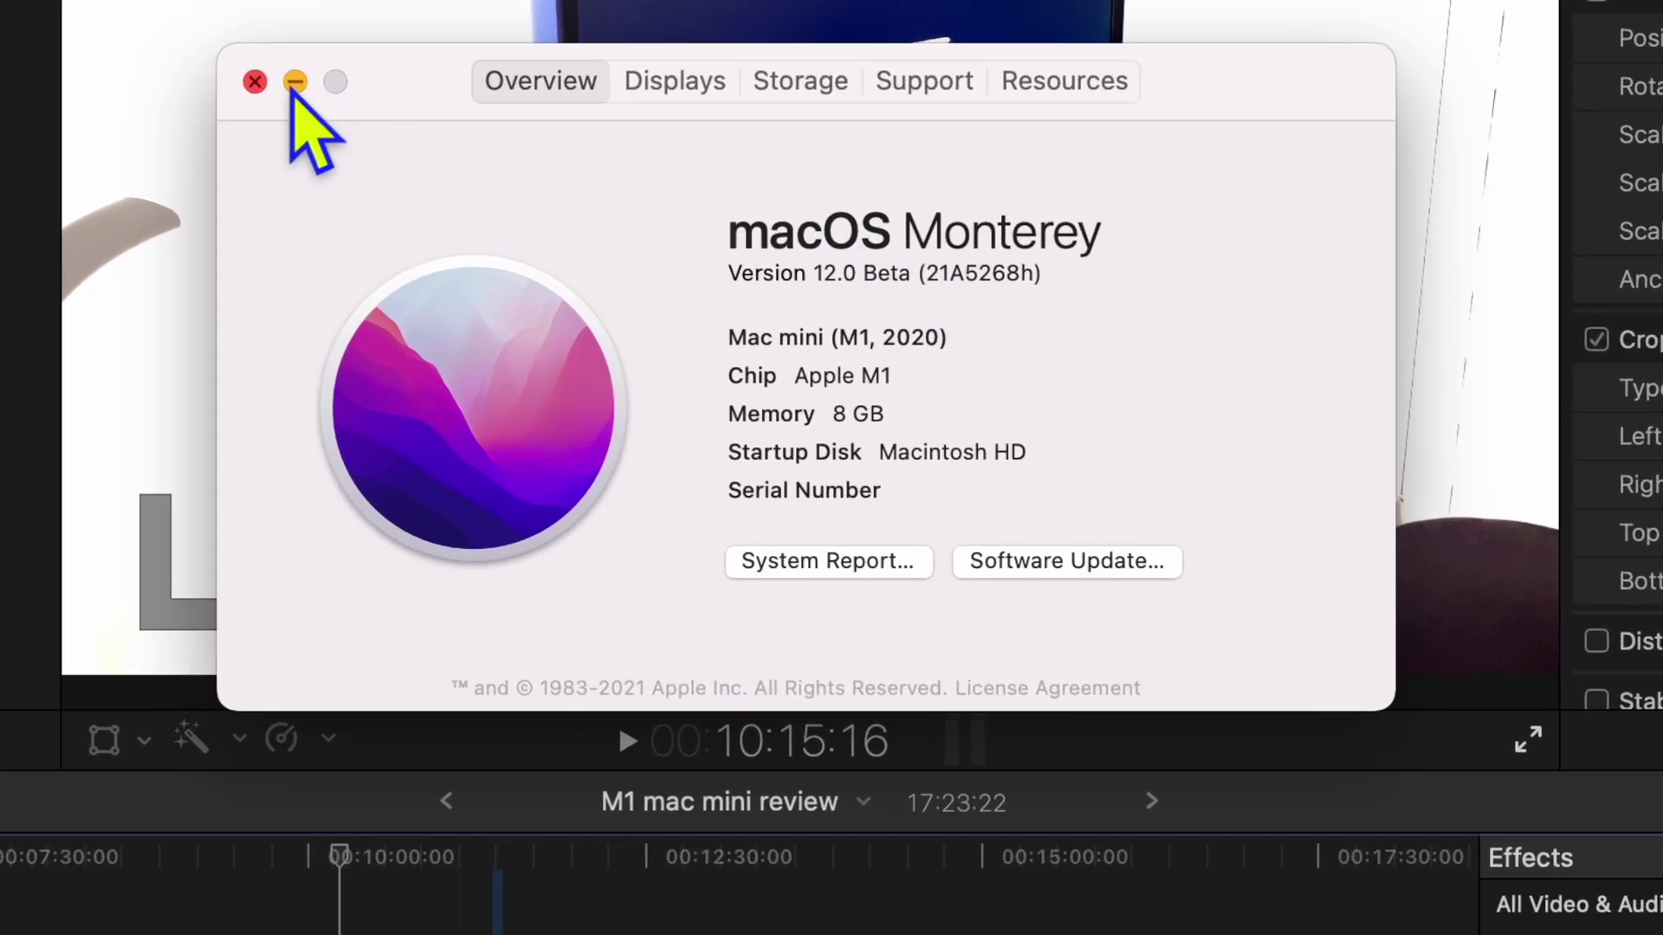
Step: Close the About This Mac window that shows macOS Monterey 12.0 Beta on the M1 Mac mini
left_click(256, 83)
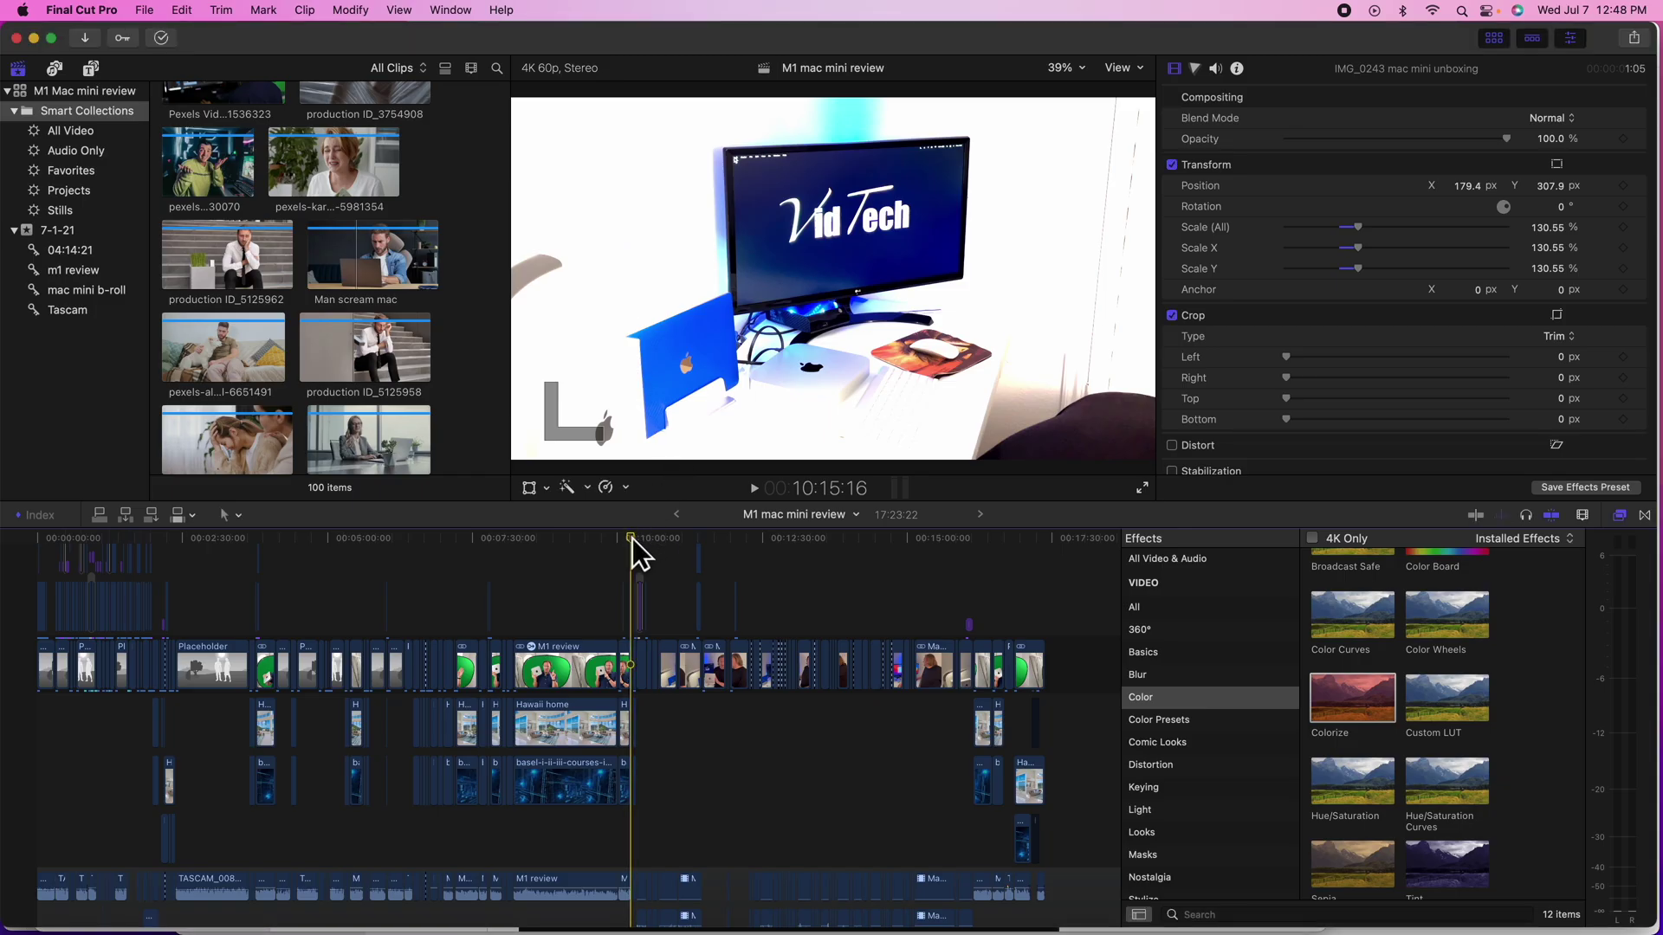
Step: Scrub to the short clip at 10:15 and zoom the timeline in closely around it
mouse_move(632, 539)
left_mouse_down()
mouse_move(592, 542)
mouse_move(631, 546)
left_mouse_up()
key("z")
left_click(633, 567)
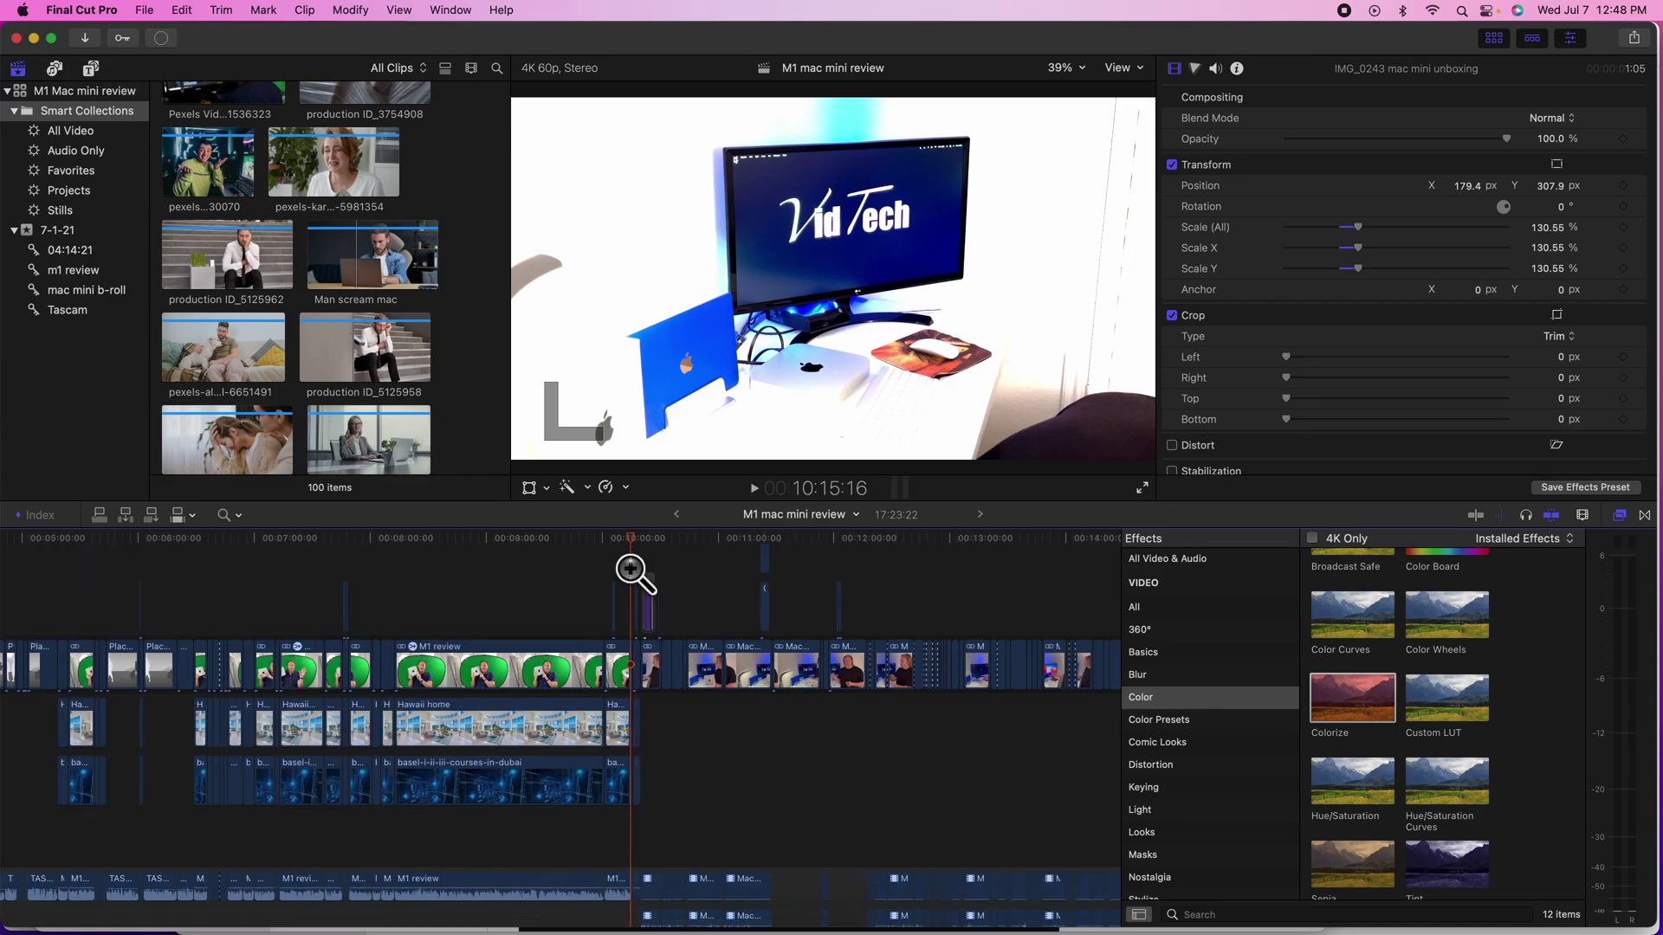
left_click(631, 572)
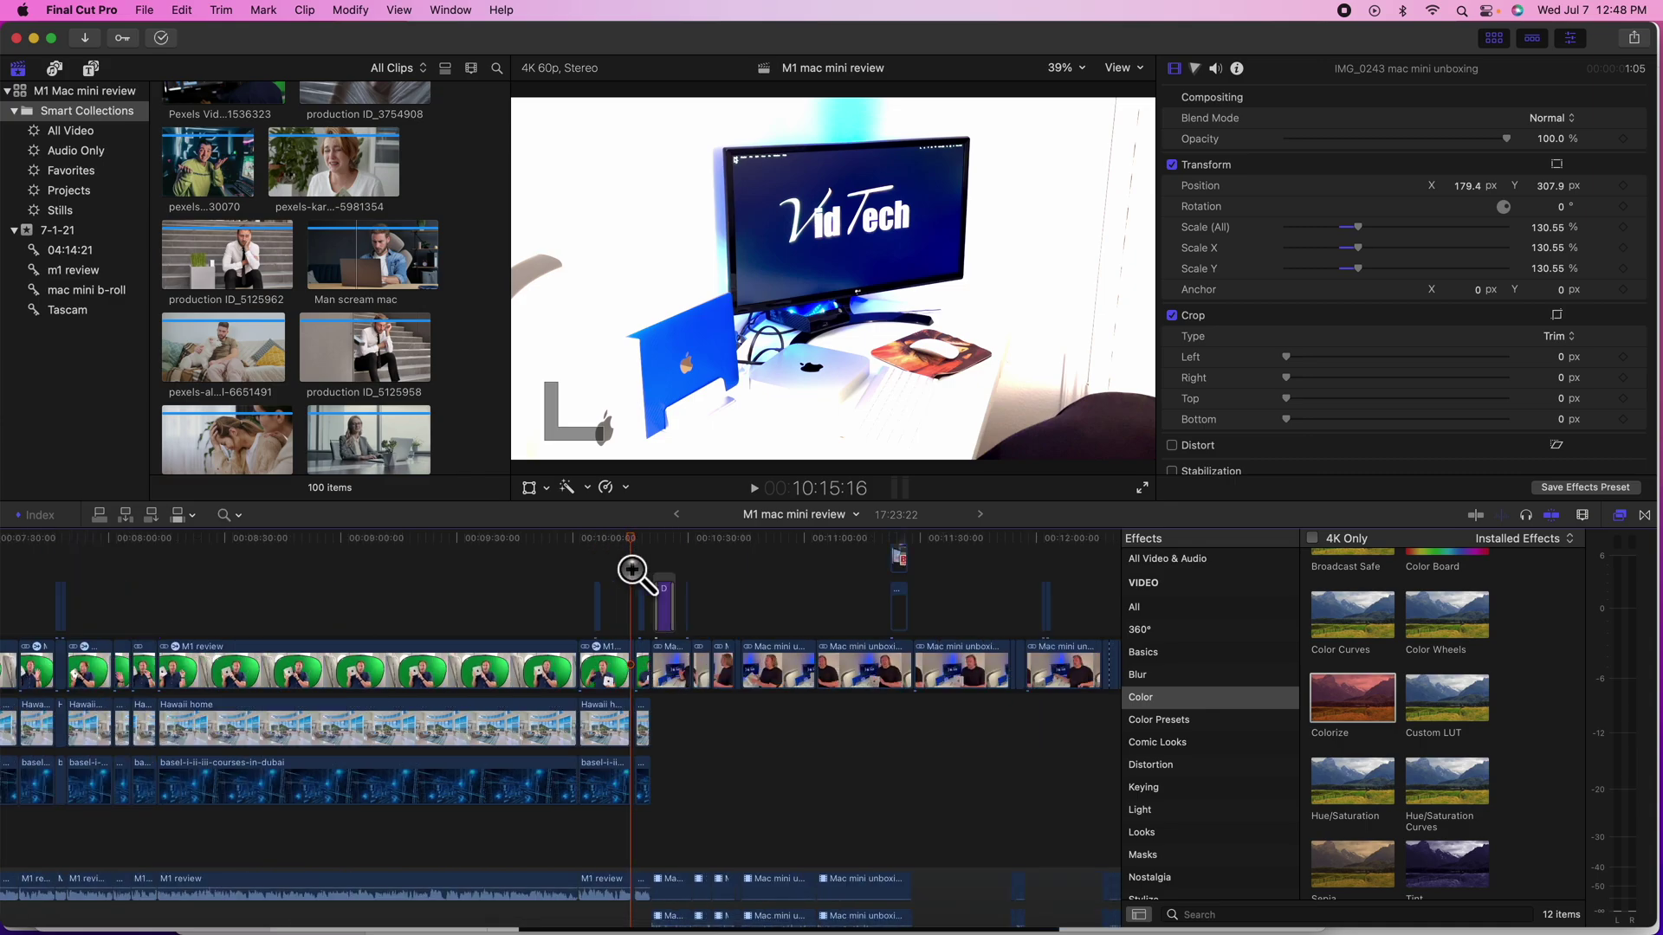
left_click(631, 574)
left_click(634, 574)
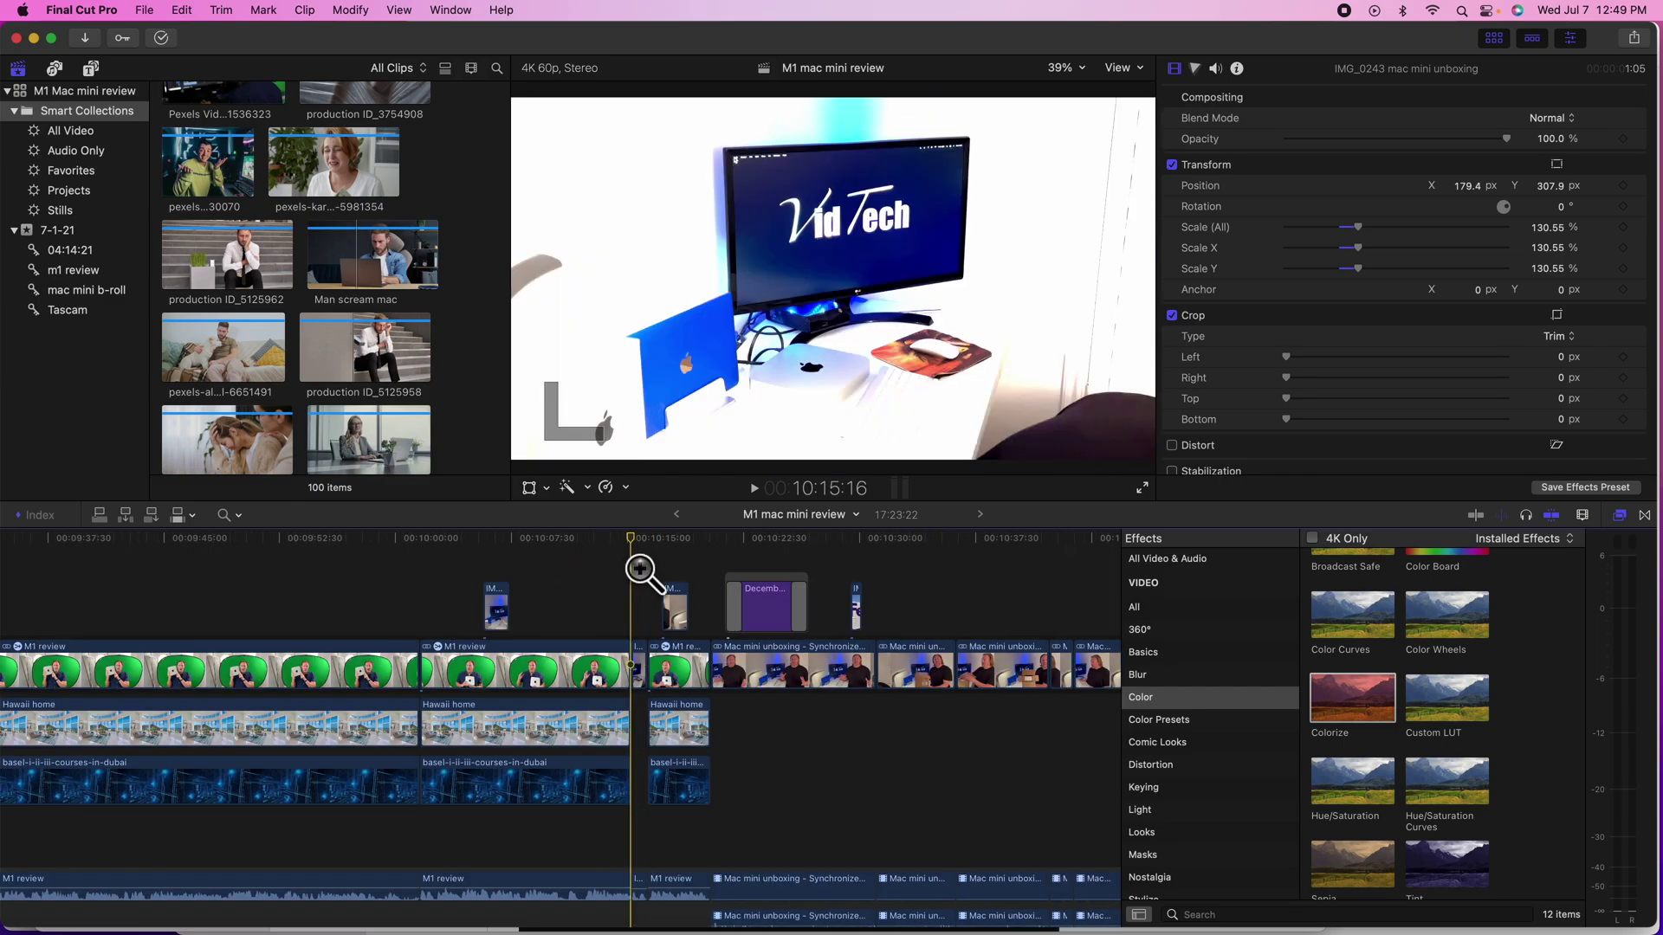
Step: Apply HDR Tools to the short clip and set its mode to HLG to Rec. 709 SDR
left_click_drag(1352, 587, 639, 661)
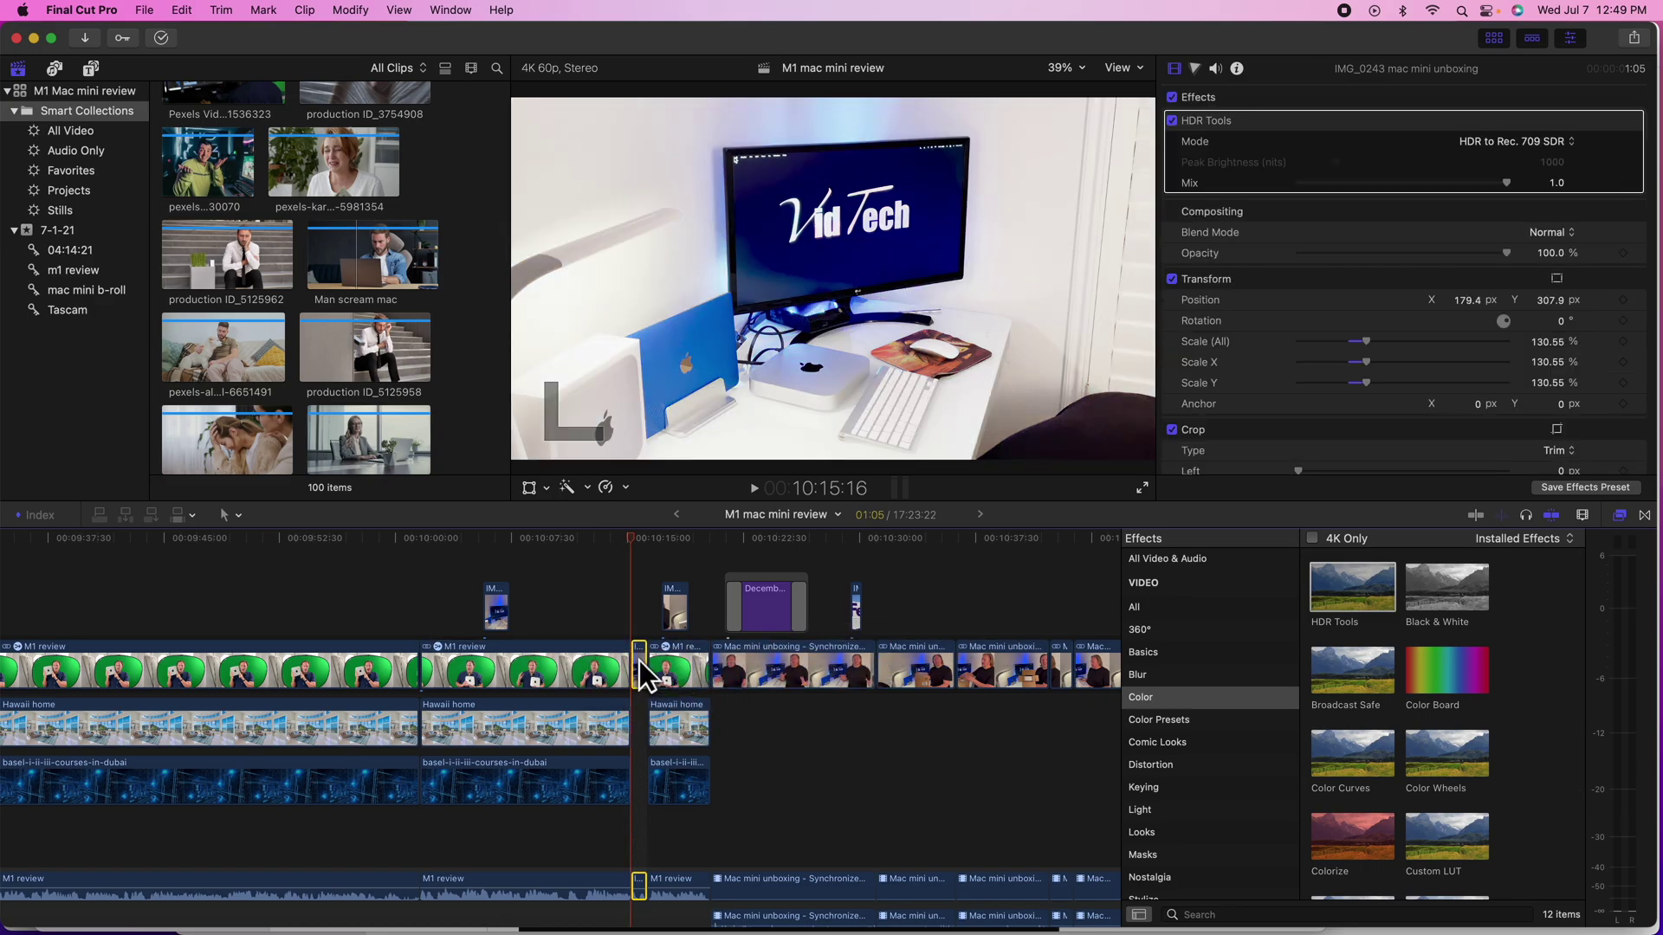
left_click(1529, 161)
left_click(1519, 143)
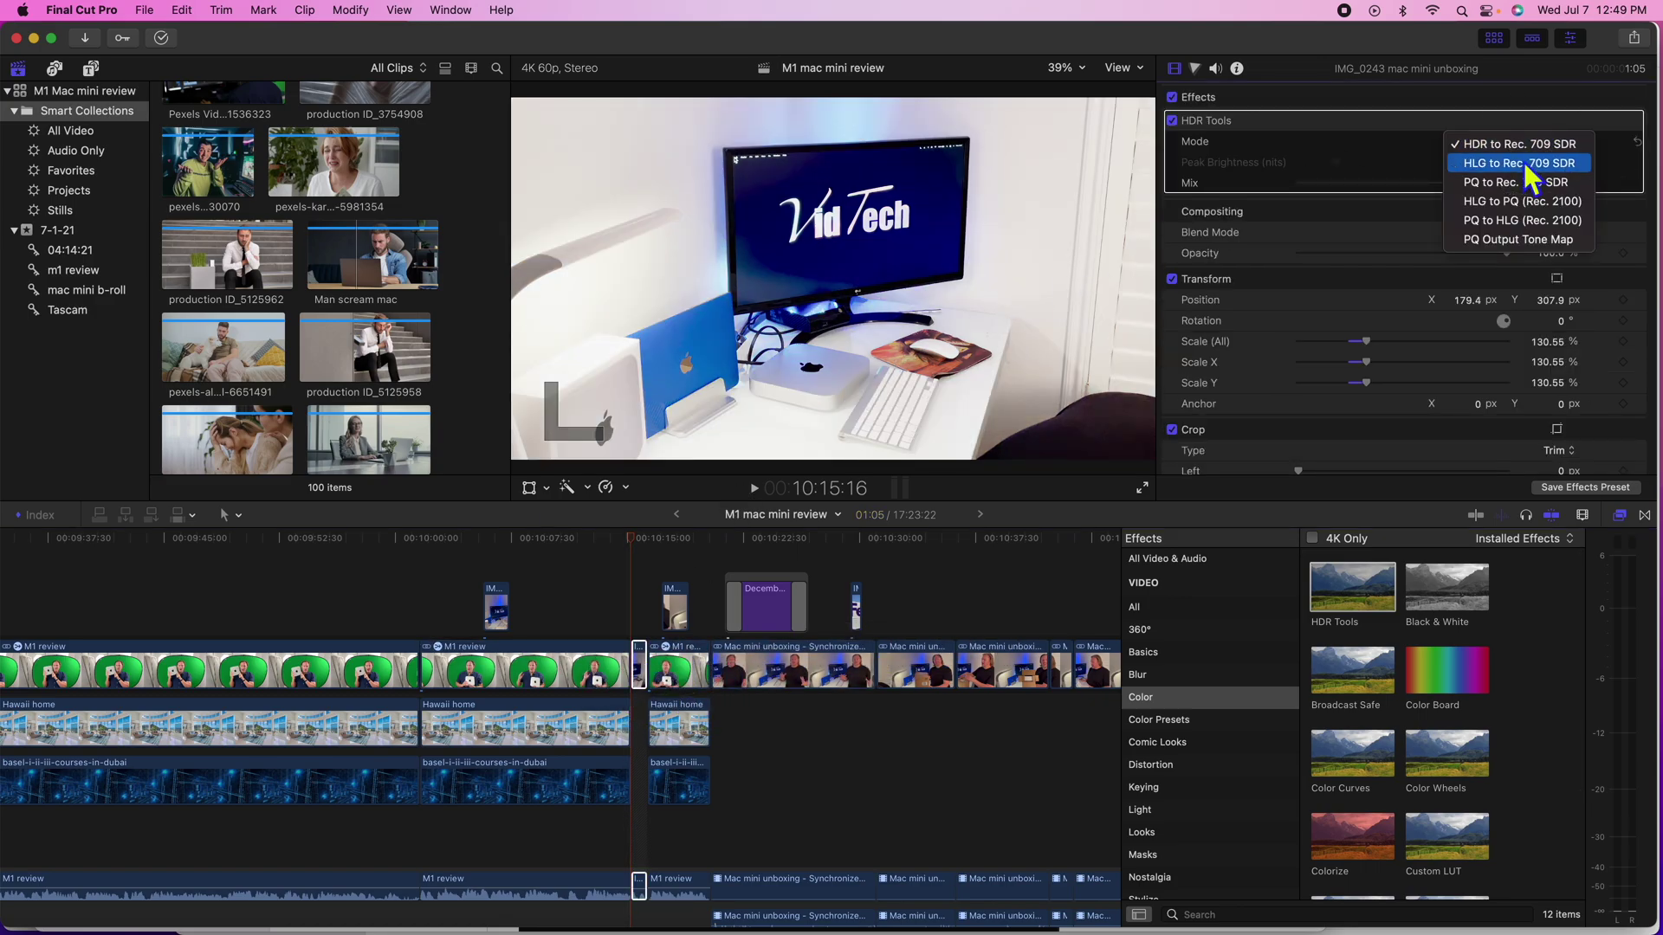
left_click(1523, 168)
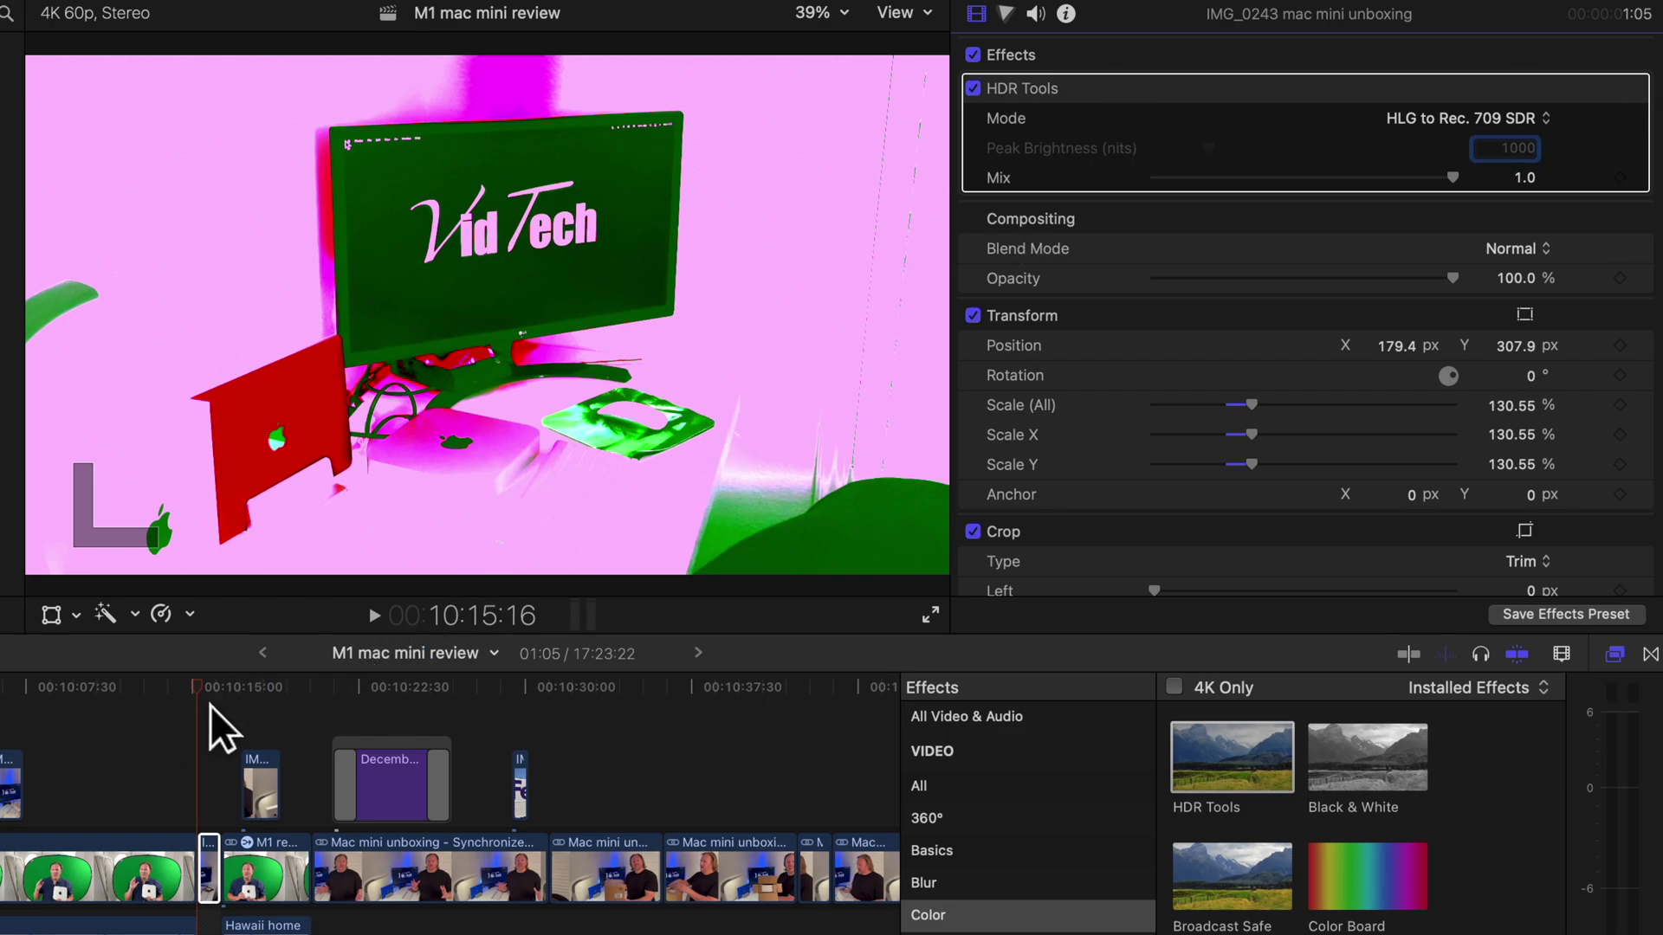
Step: Switch the HDR Tools mode to PQ to Rec. 709 SDR, then to HLG to PQ (Rec. 2100)
left_click(1524, 120)
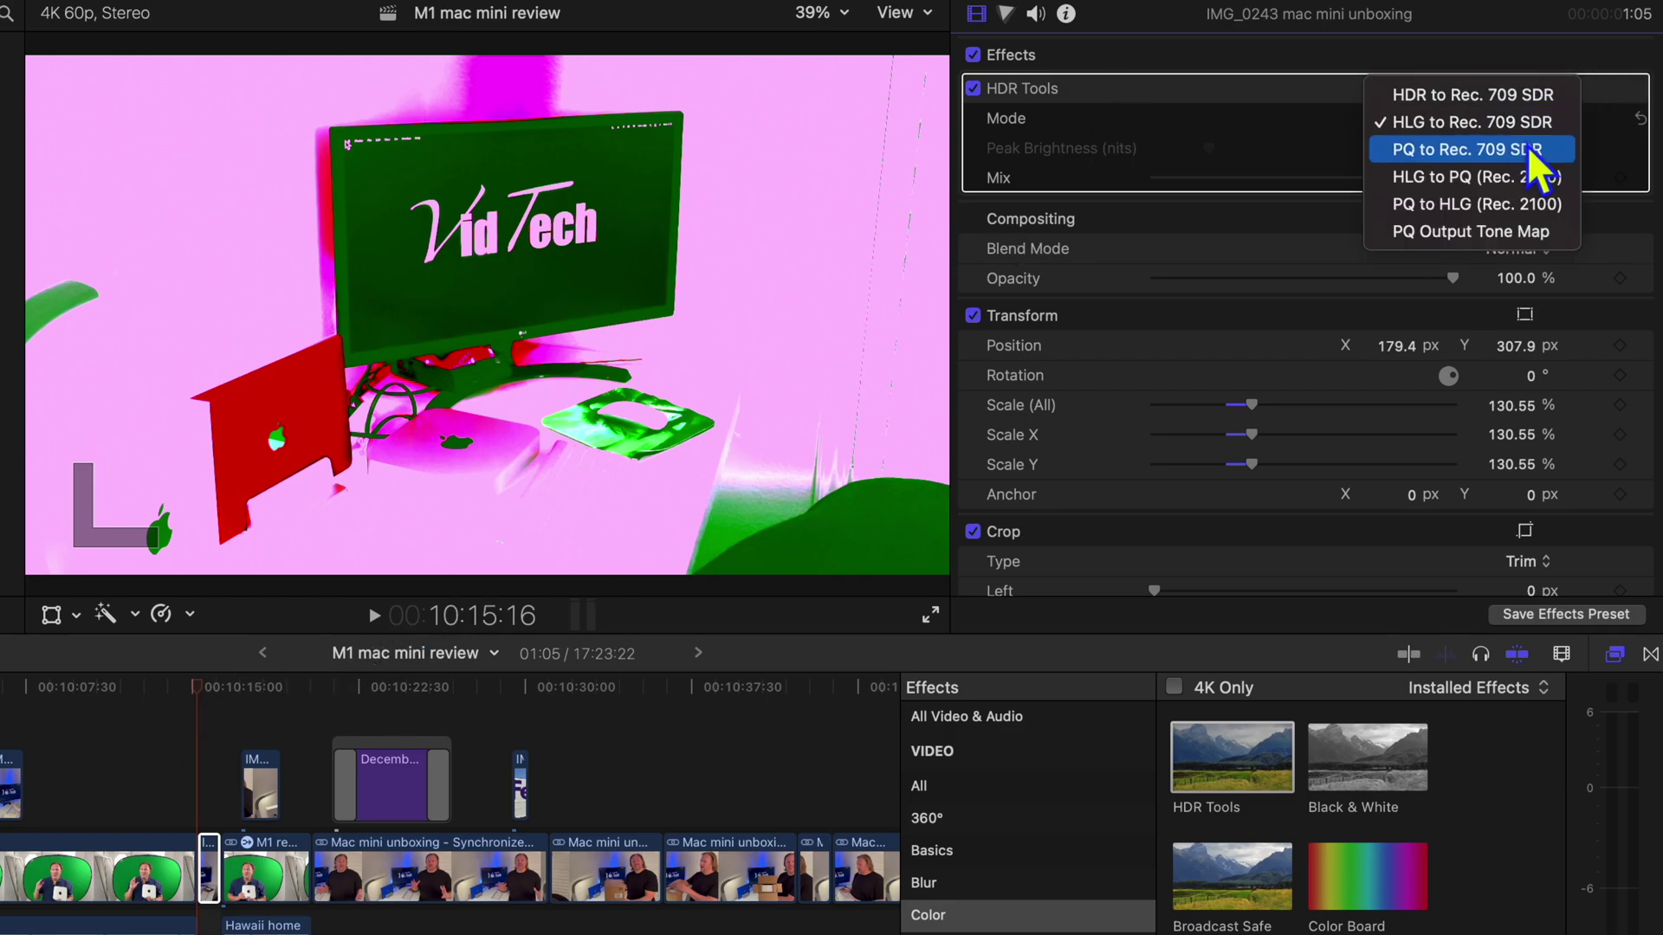
left_click(1526, 146)
left_click(1504, 122)
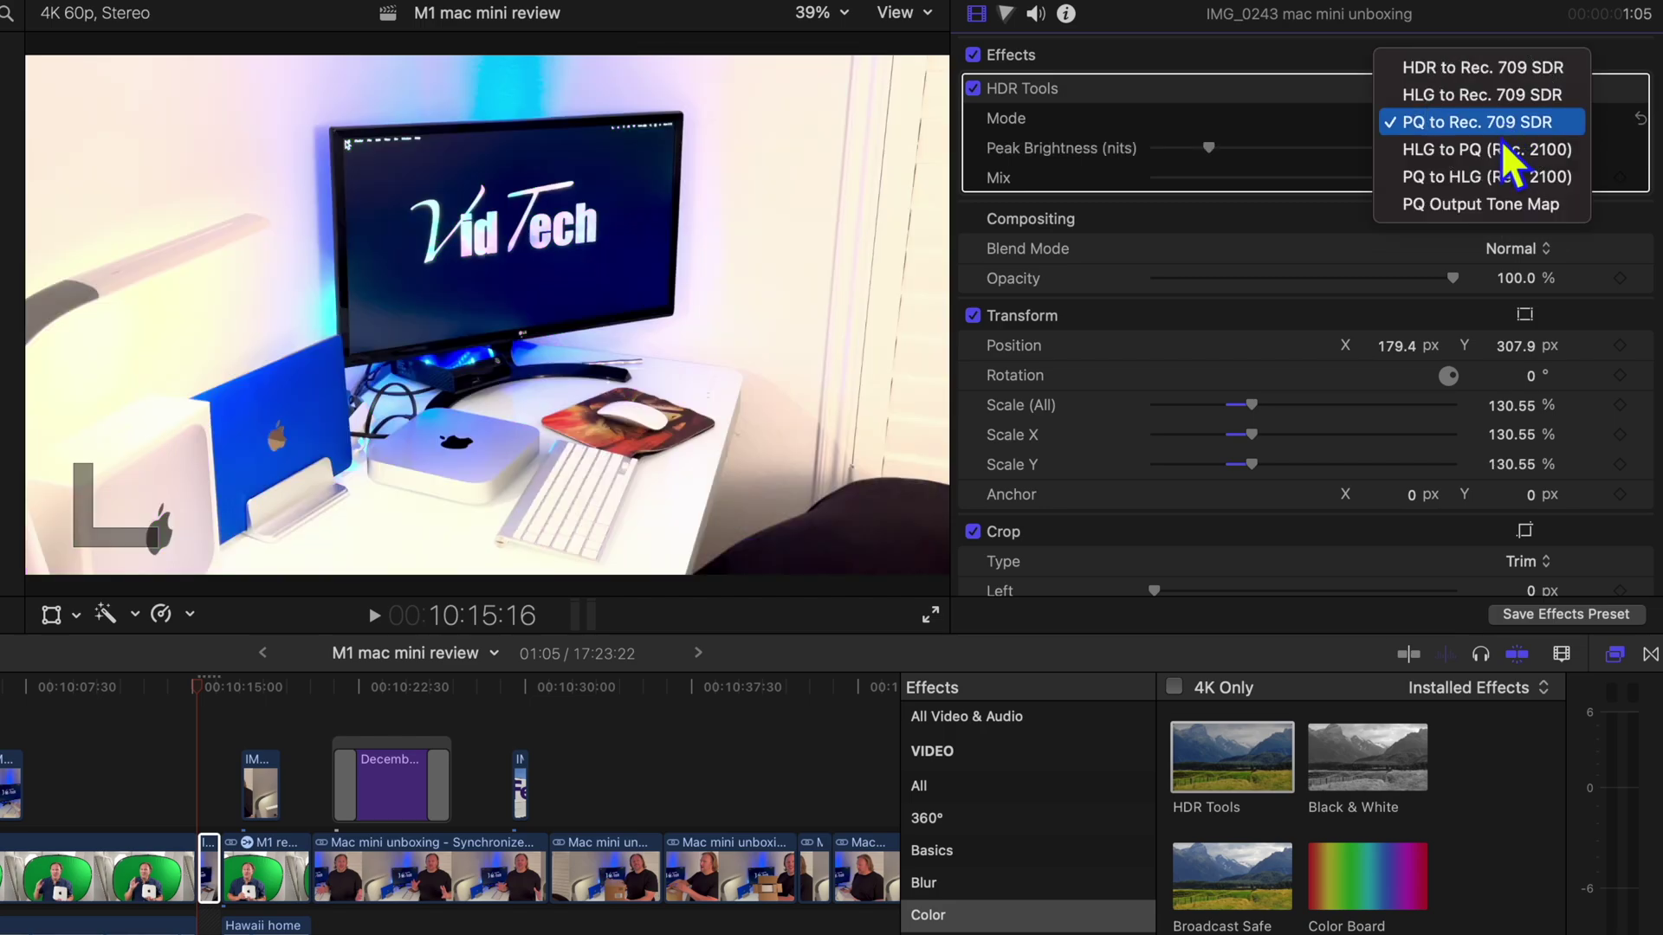
left_click(1500, 125)
left_click(1490, 118)
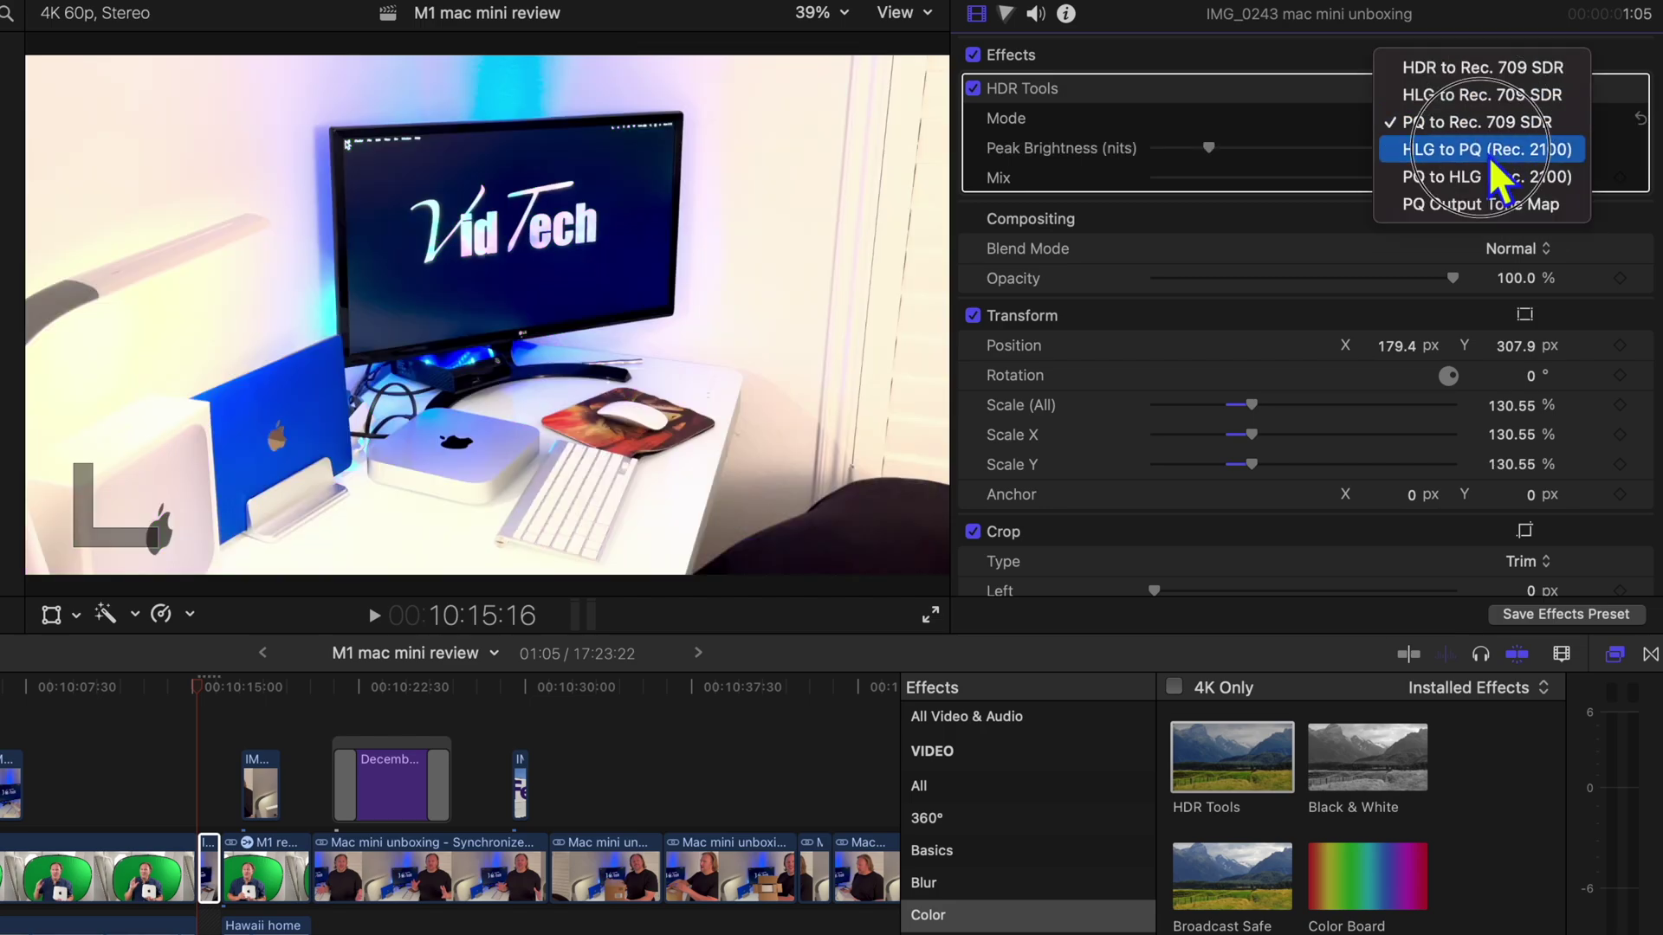
left_click(1489, 150)
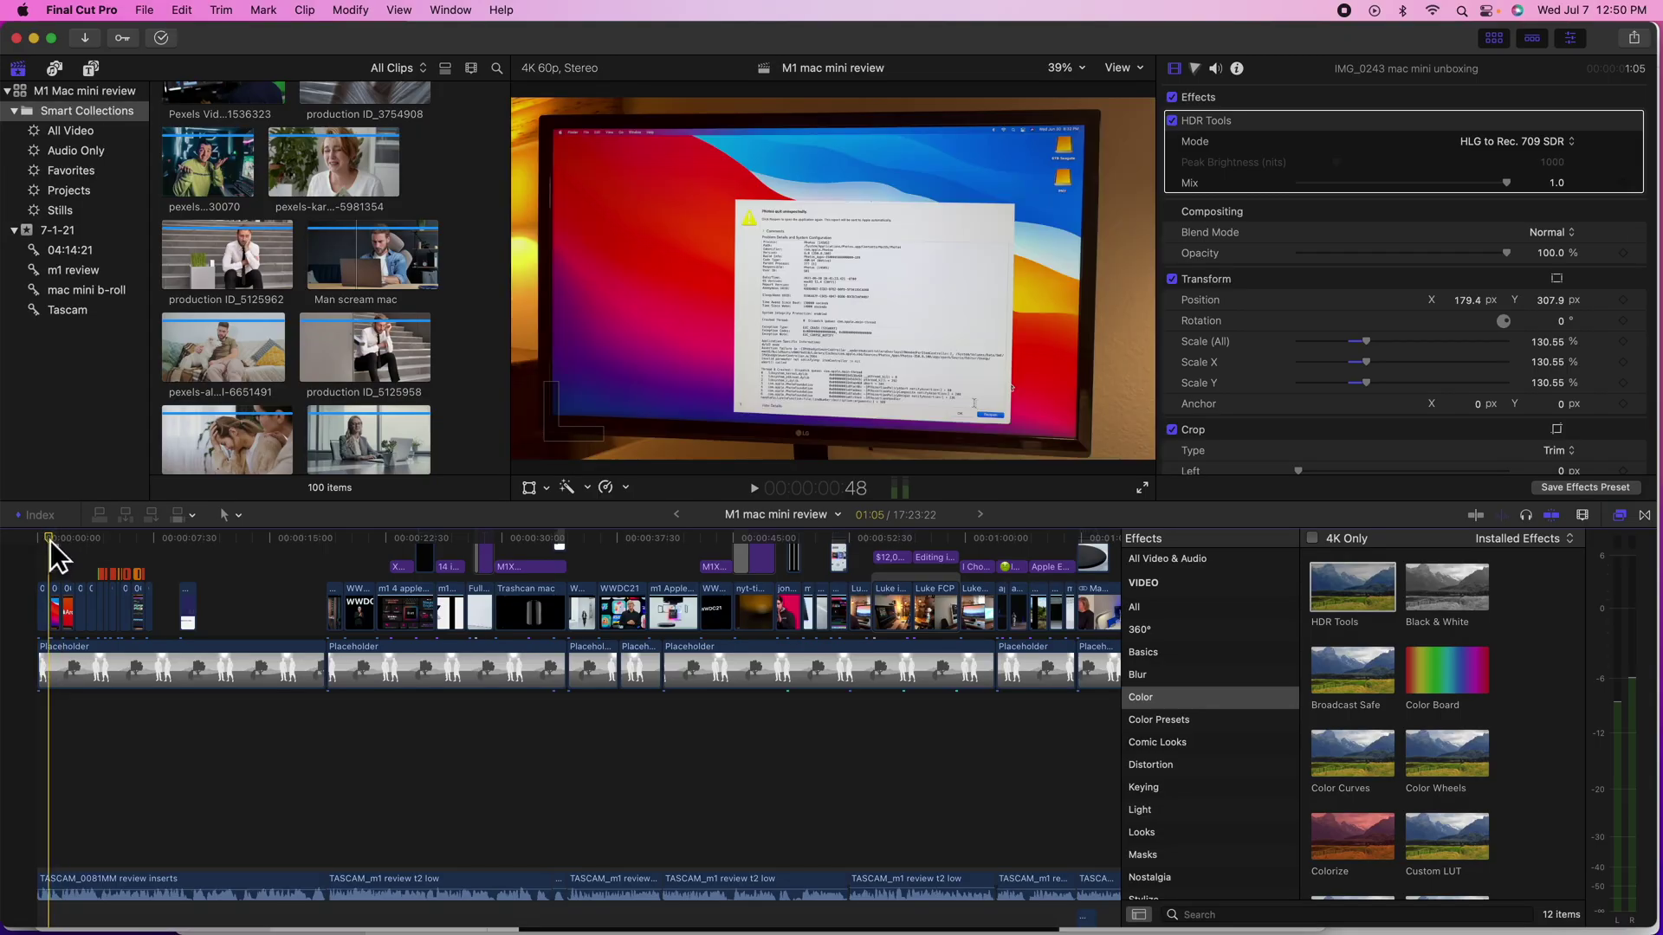
Step: Jump to the project start, zoom in on the opening clips and scrub to the colourful monitor frame
left_click(39, 539)
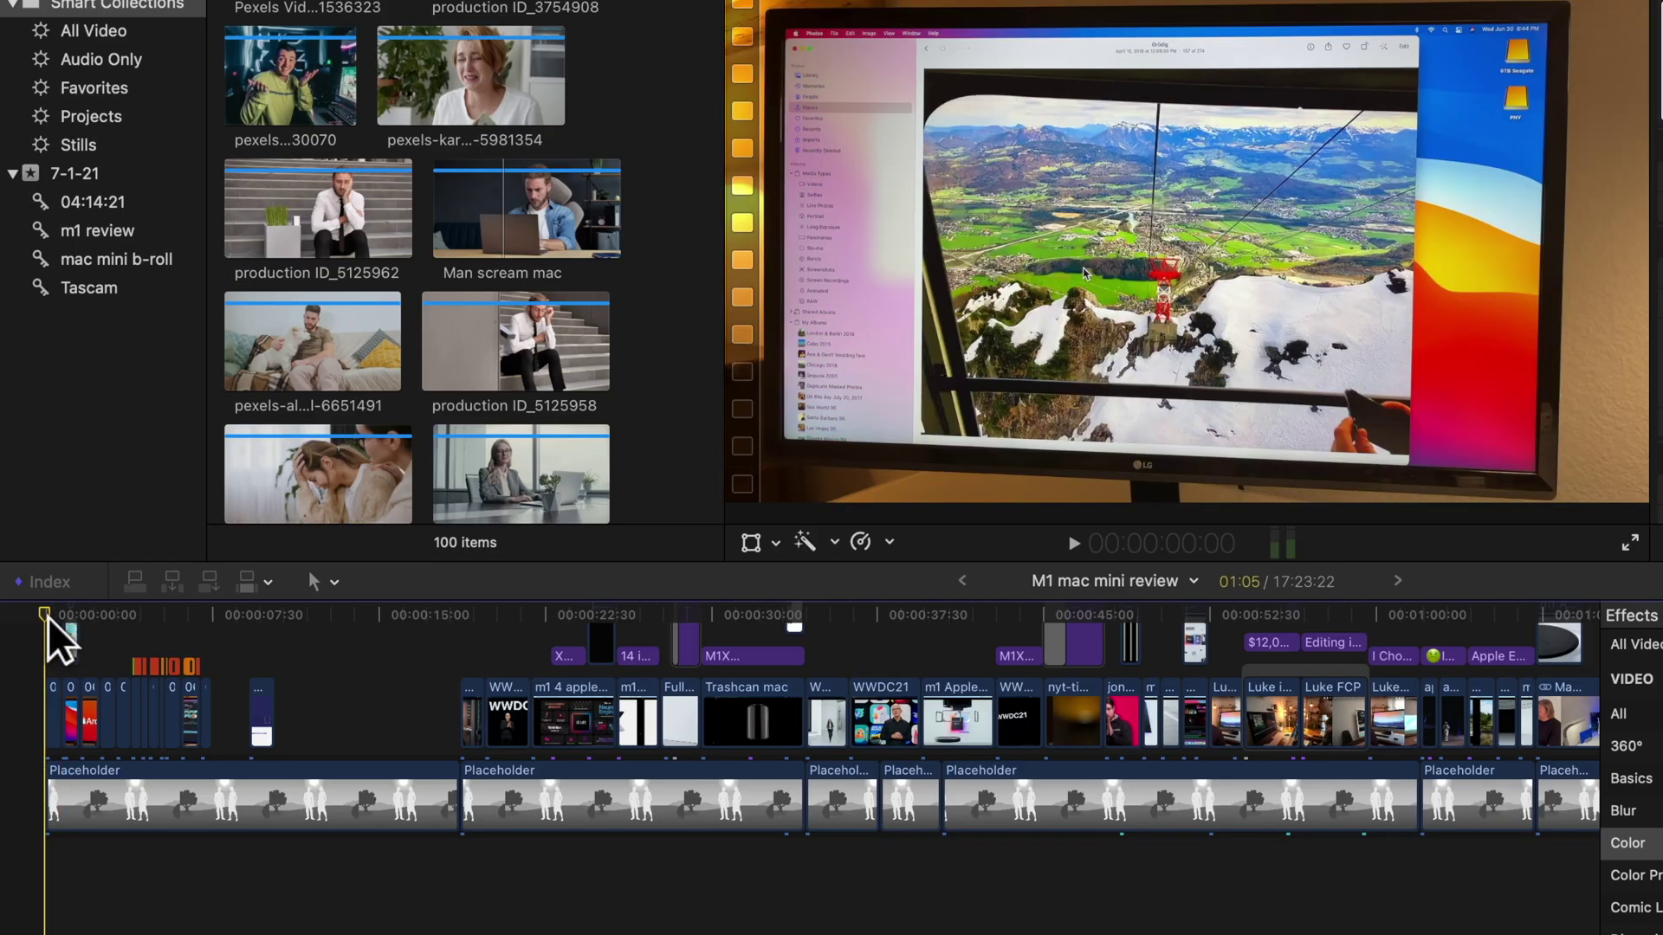
left_click_drag(48, 616, 55, 617)
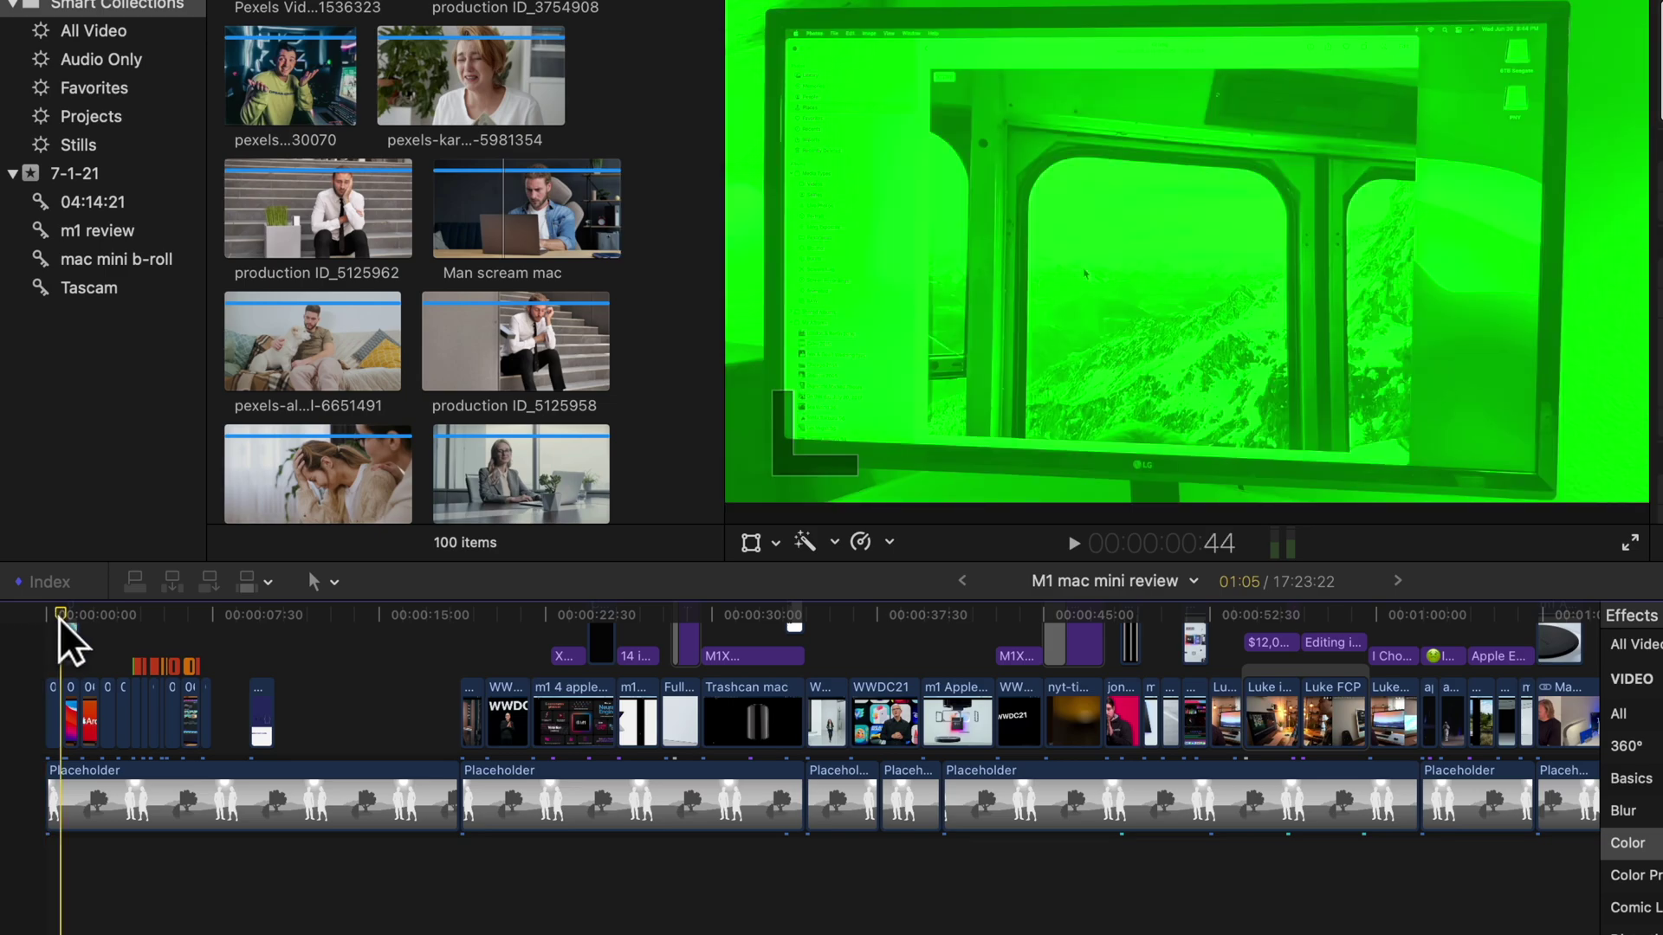
key("z")
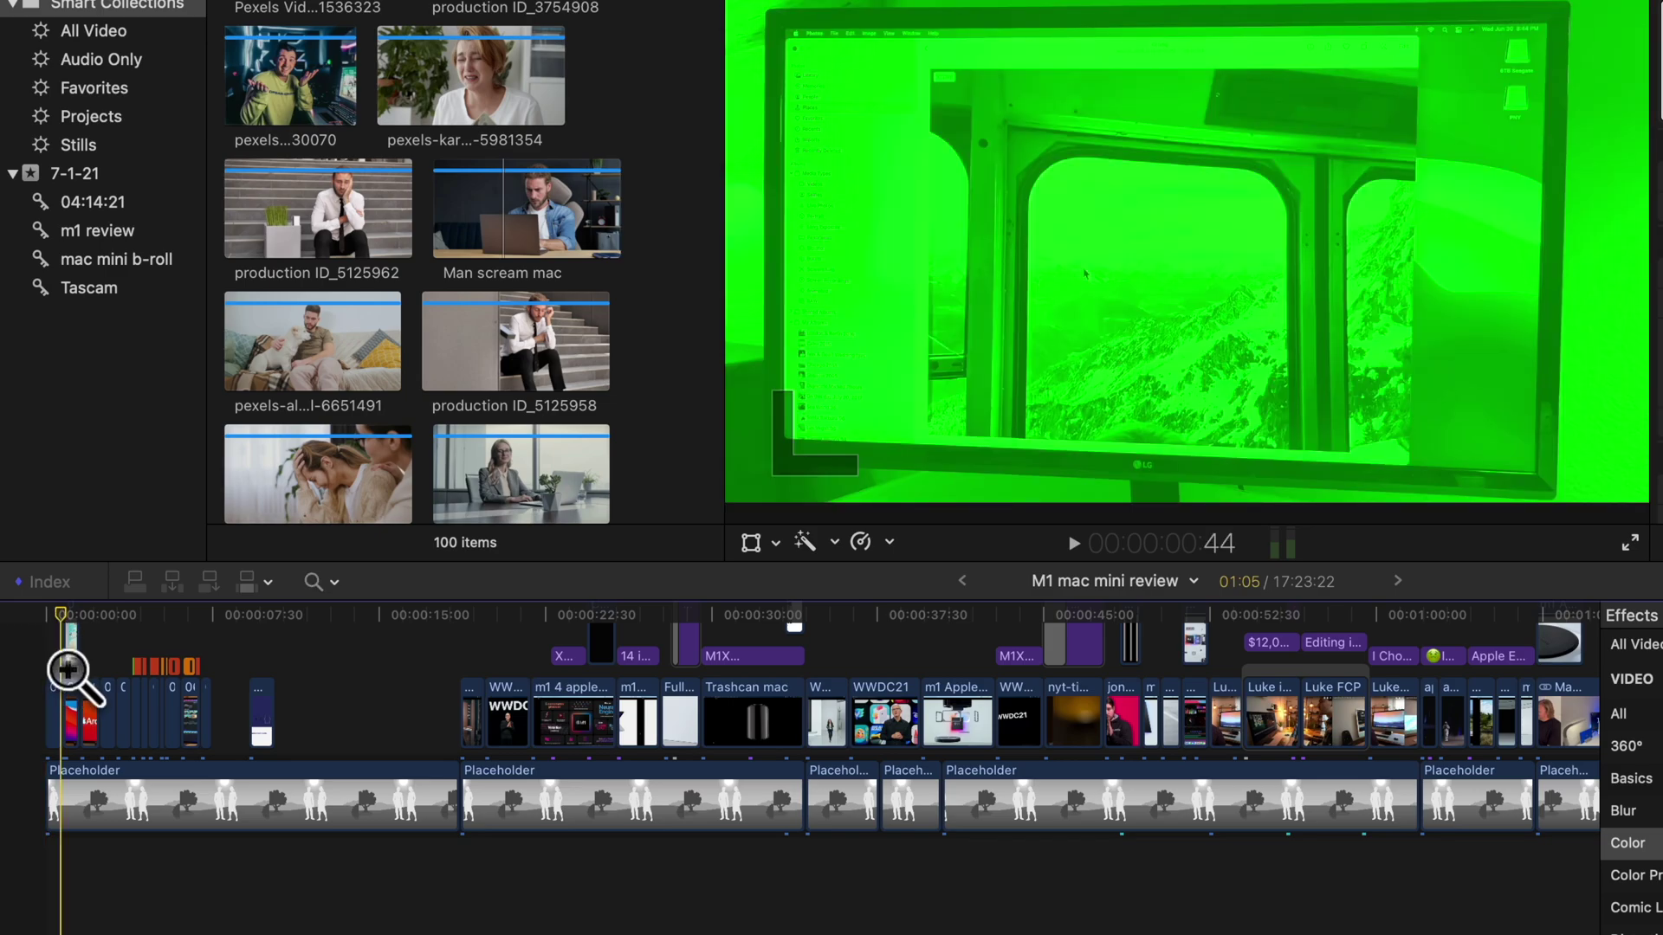
left_click(70, 668)
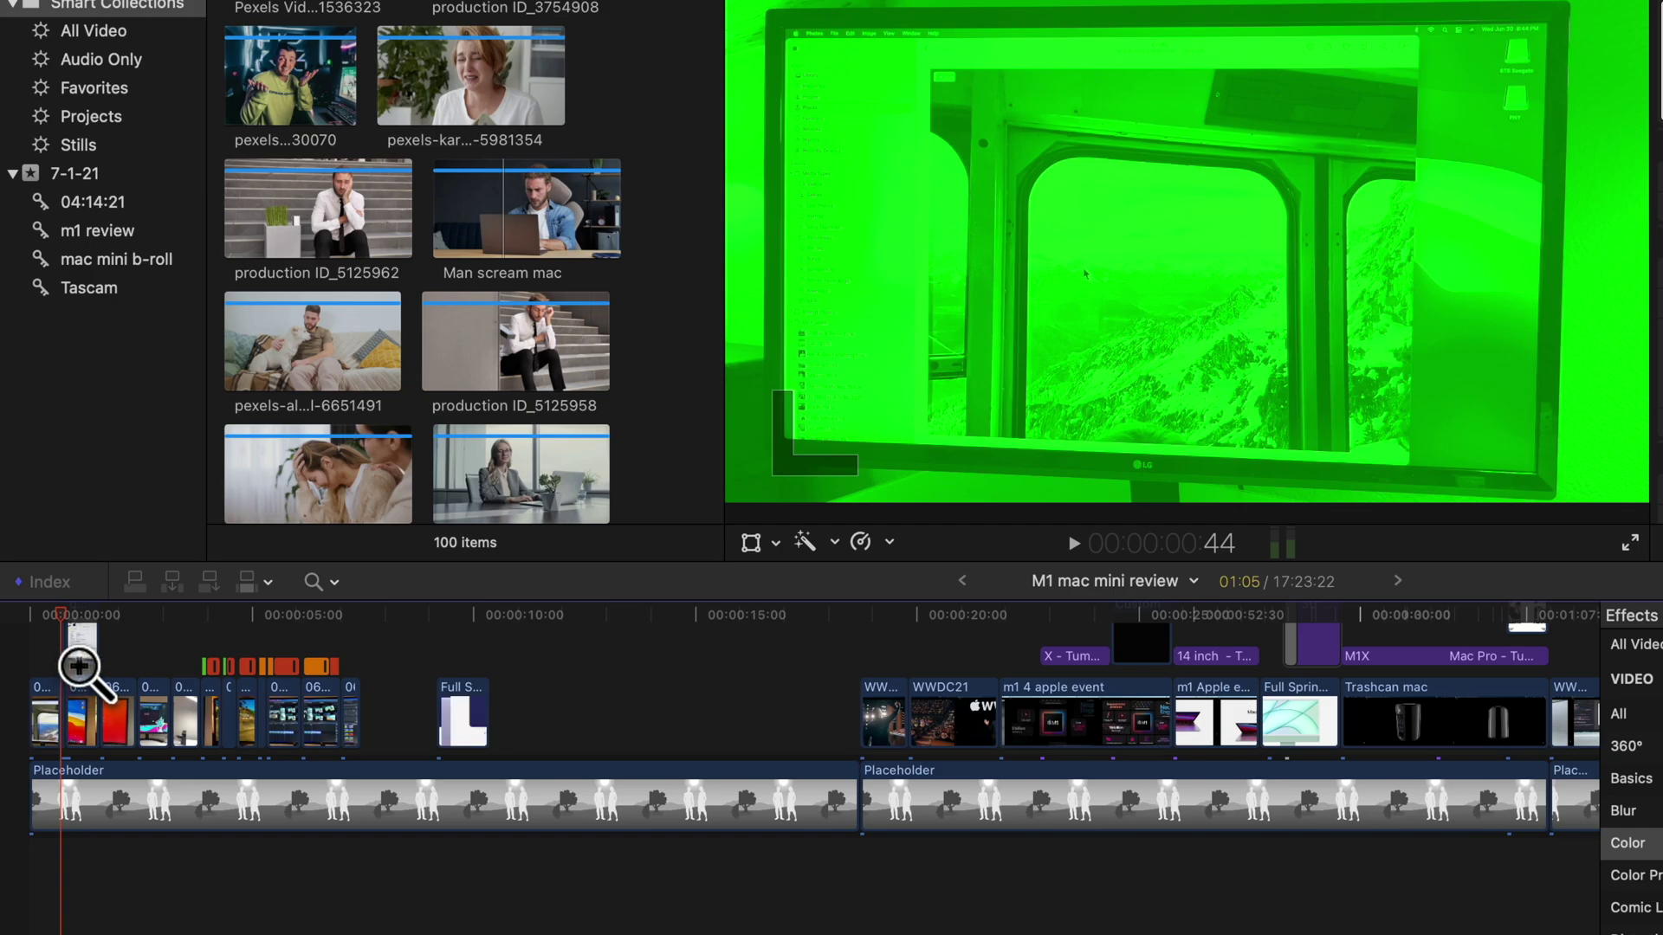
left_click(71, 670)
left_click_drag(68, 613, 113, 622)
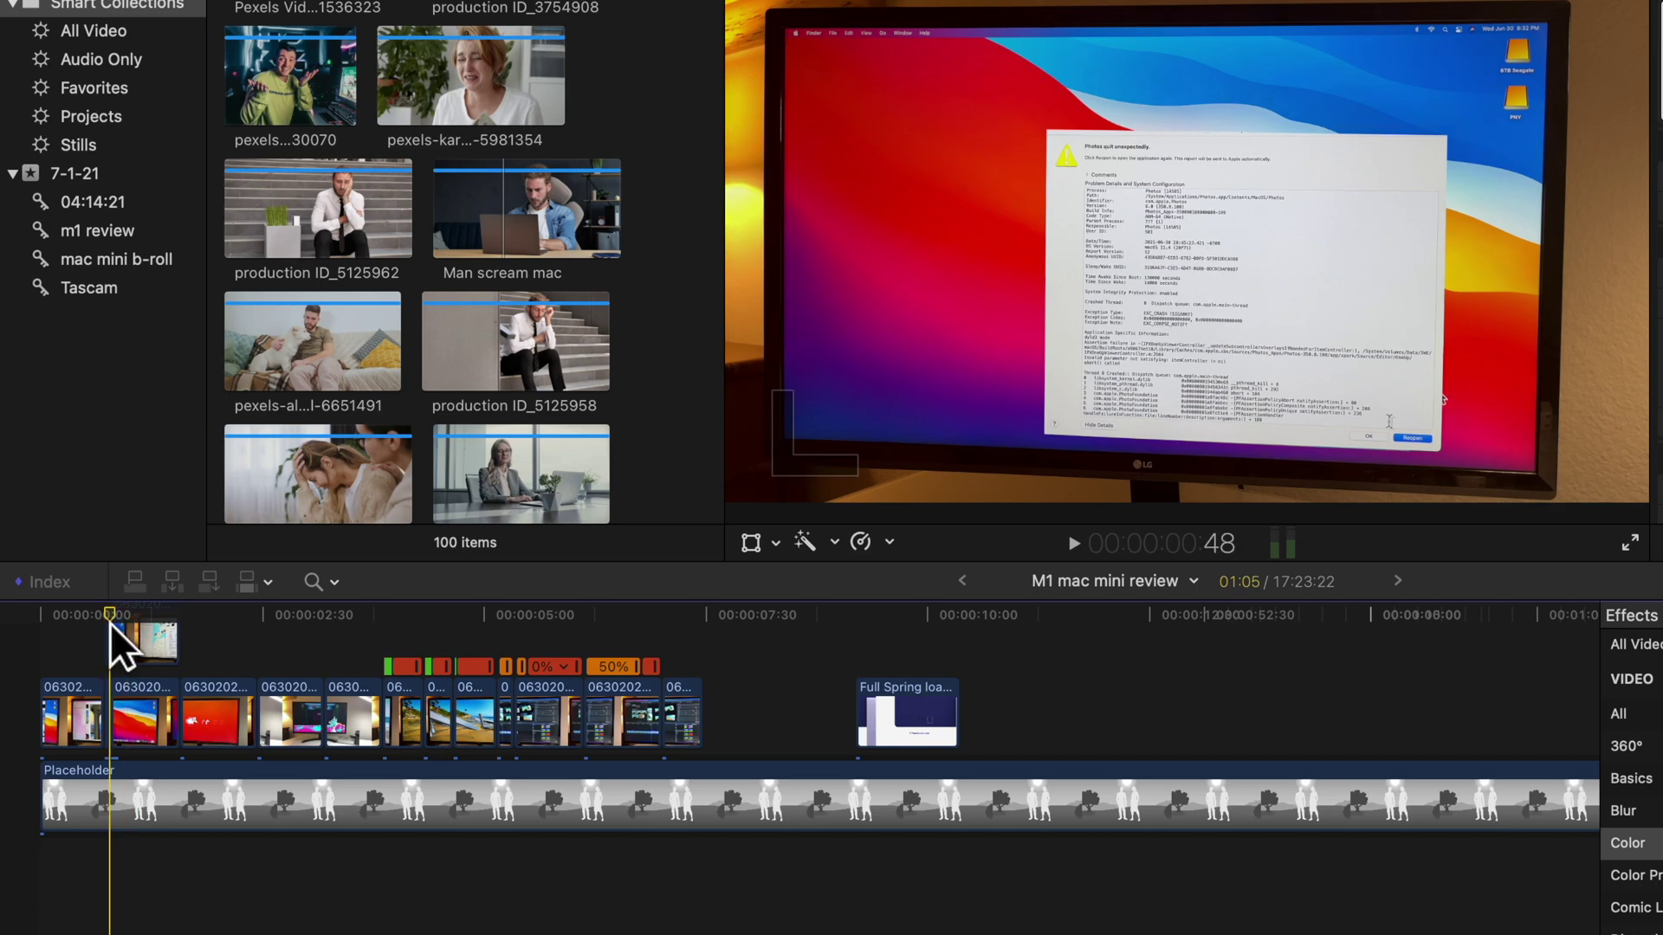
Step: Step back to the red-tinted frame and zoom the timeline in on the opening clips
key("Left")
key("Left")
key("Left")
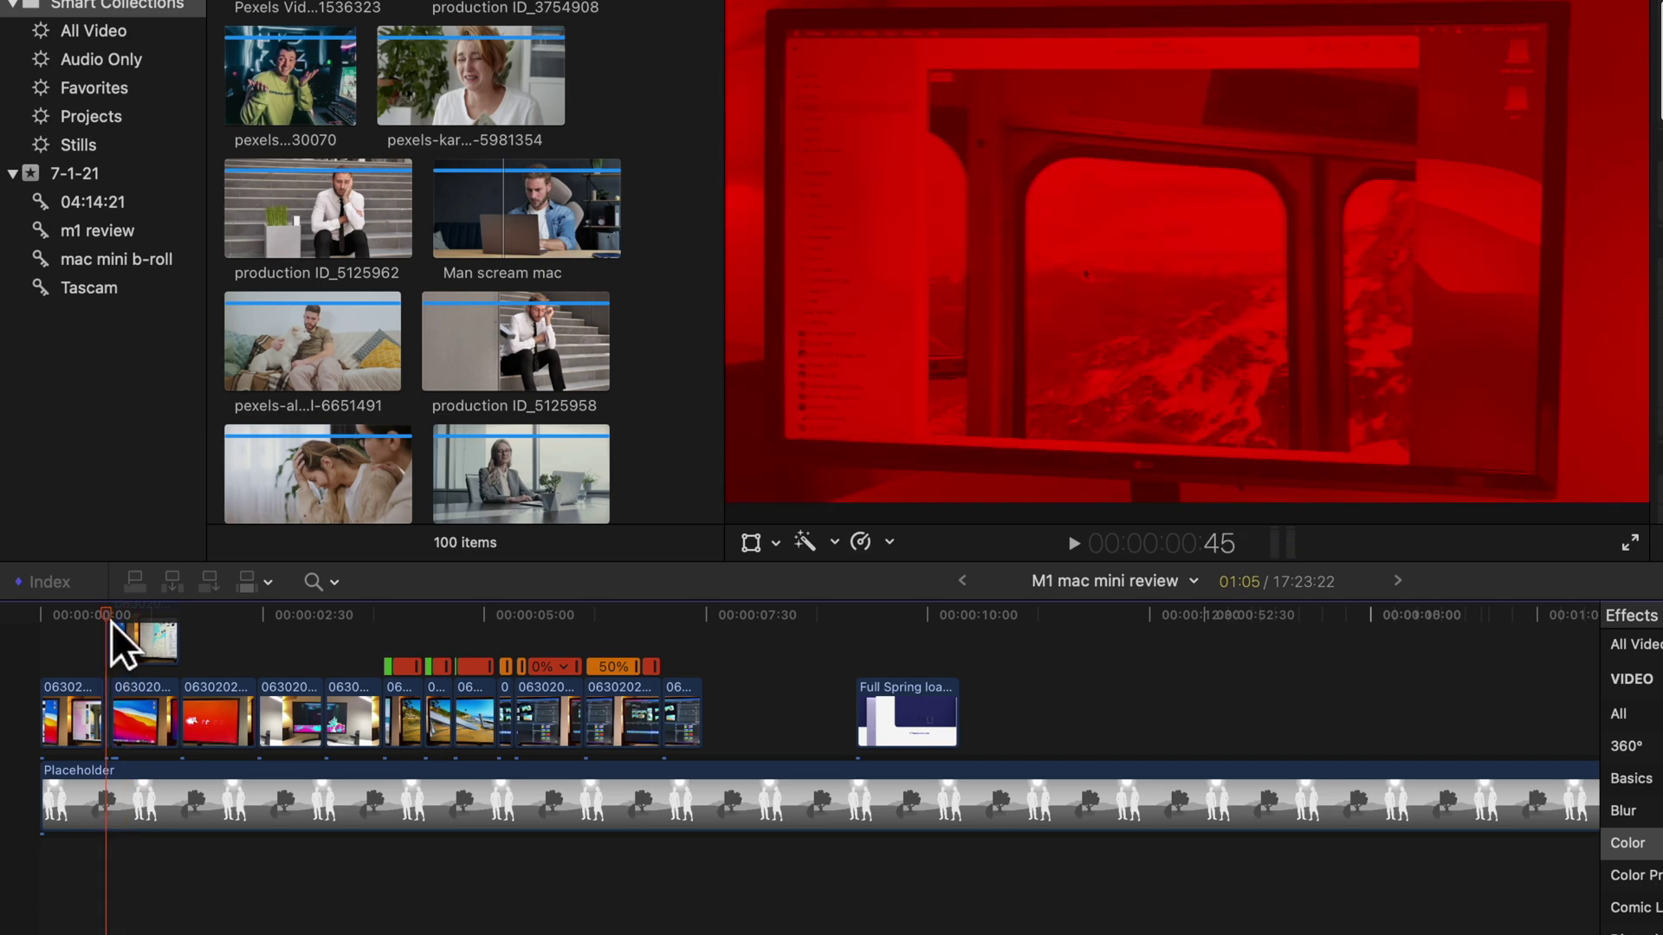
key("z")
left_click(112, 651)
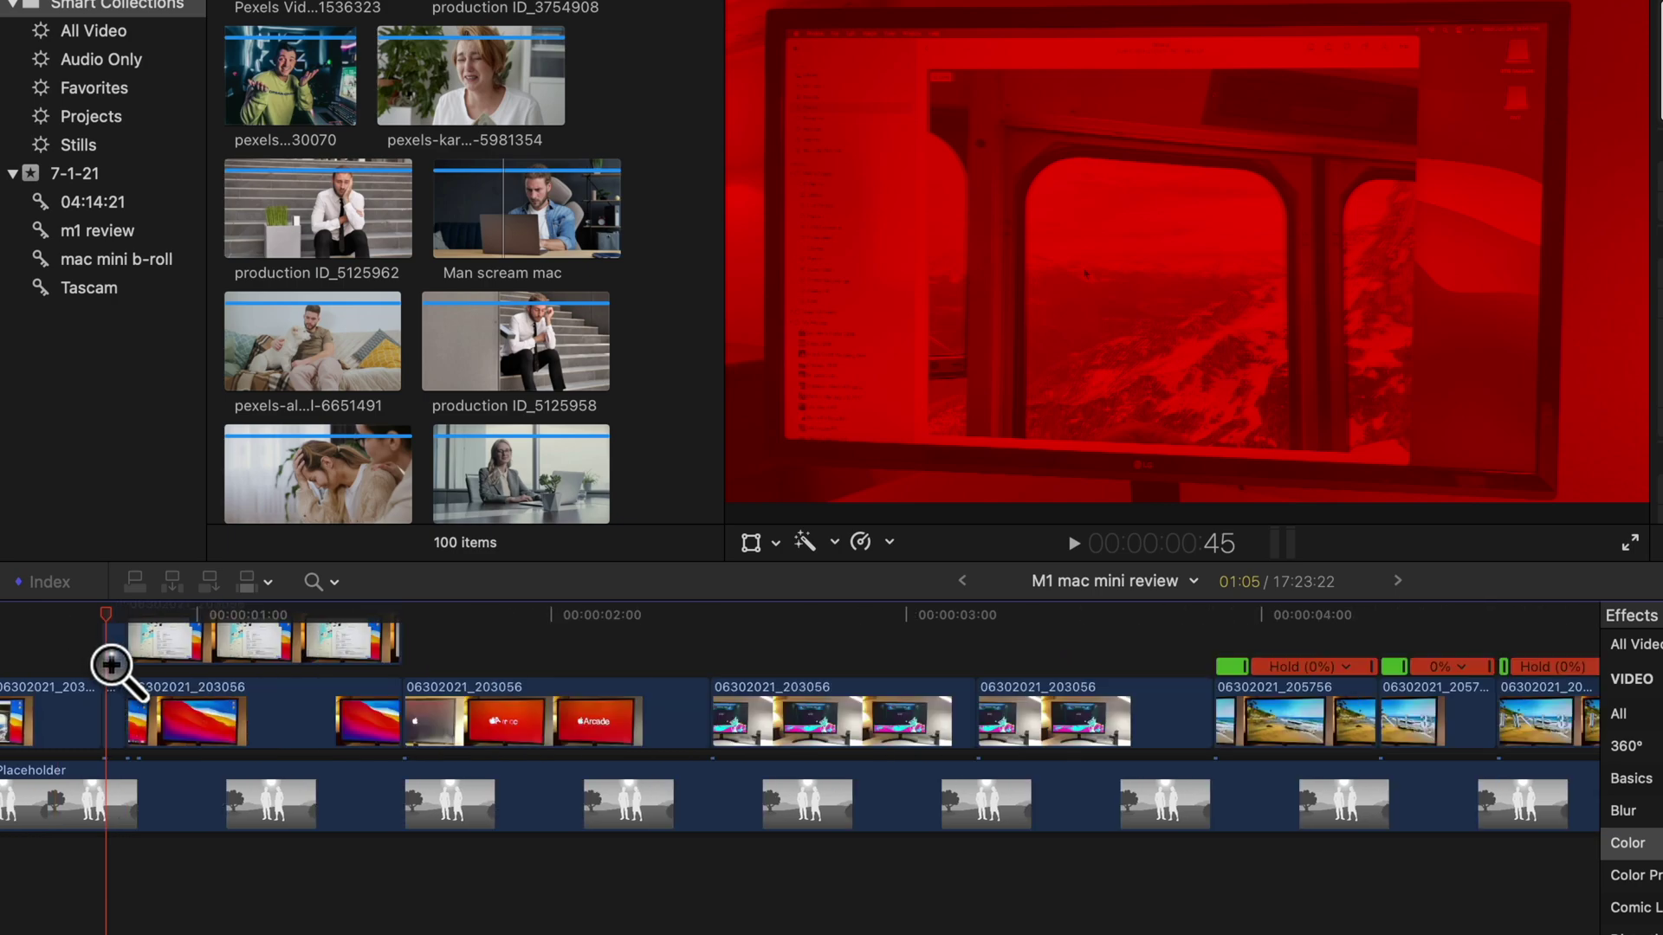
left_click(118, 661)
left_click(175, 742)
Step: Select the small connected clip above the storyline and disable and re-enable it with V
key("a")
left_click(130, 840)
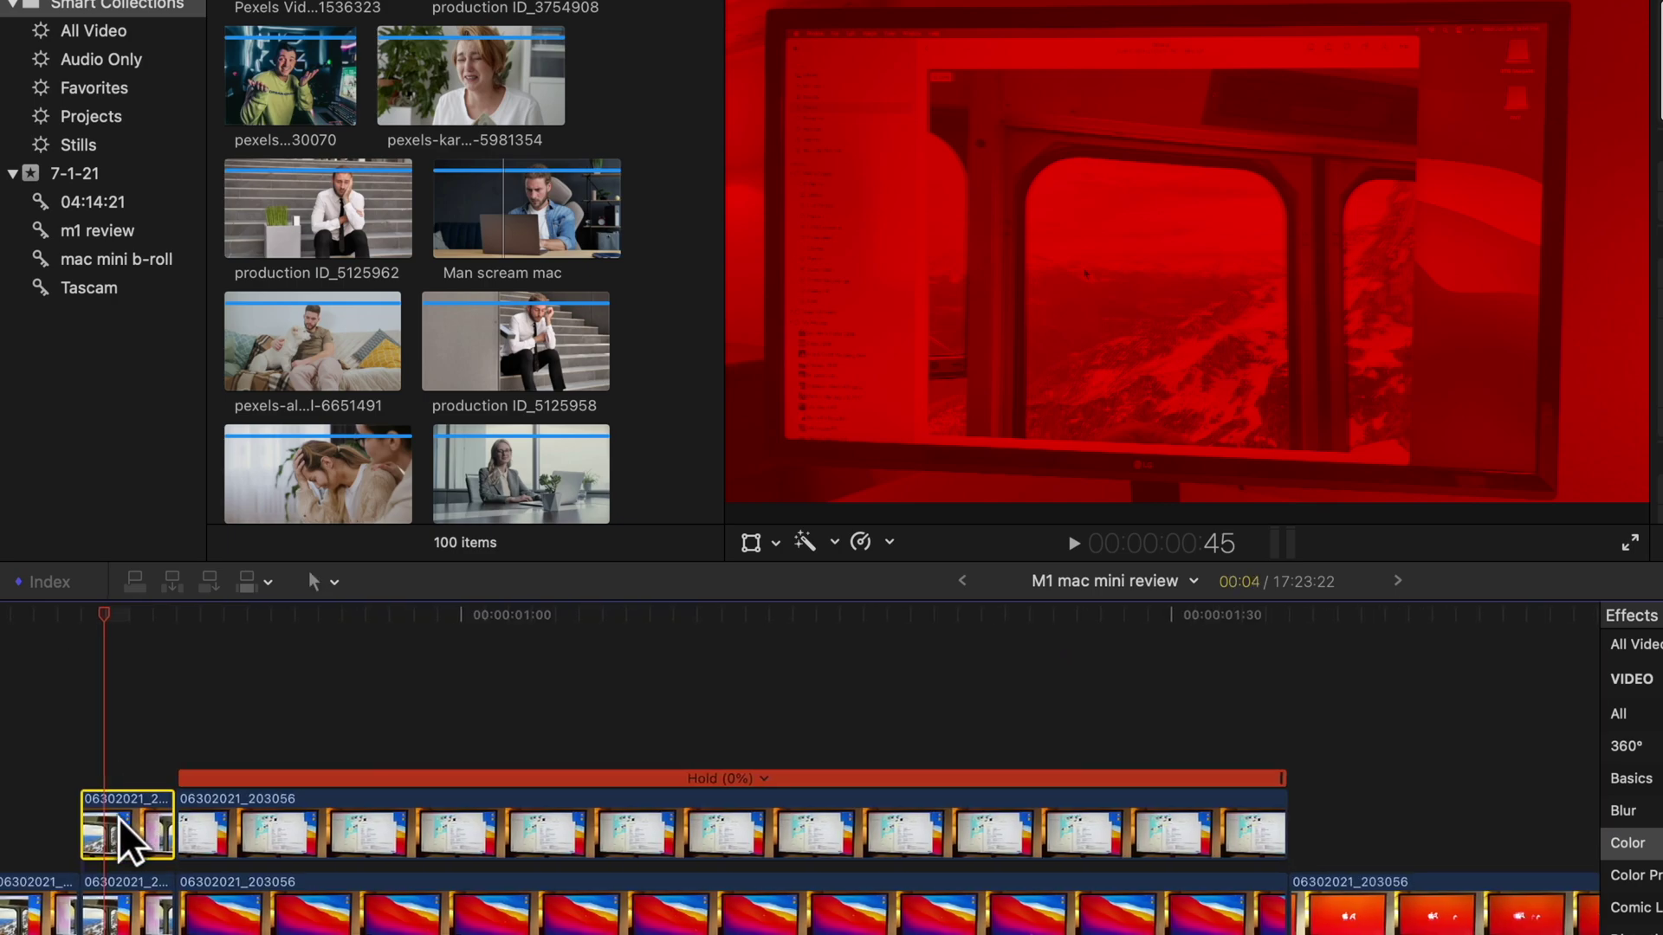
key("v")
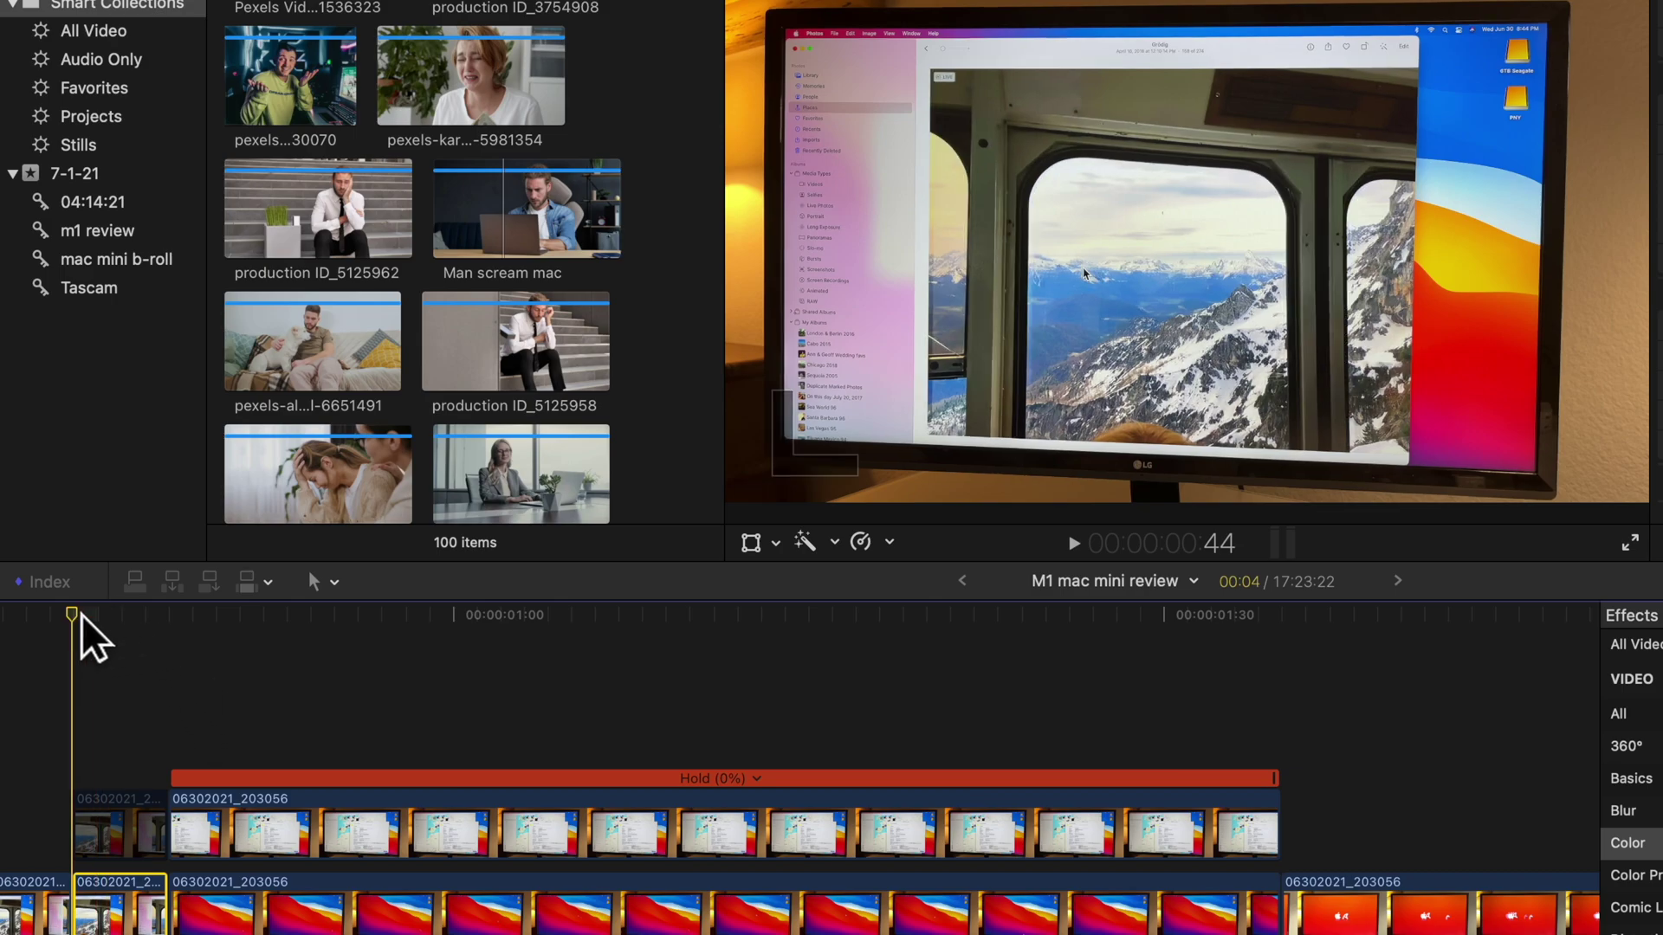
left_click(117, 815)
key("v")
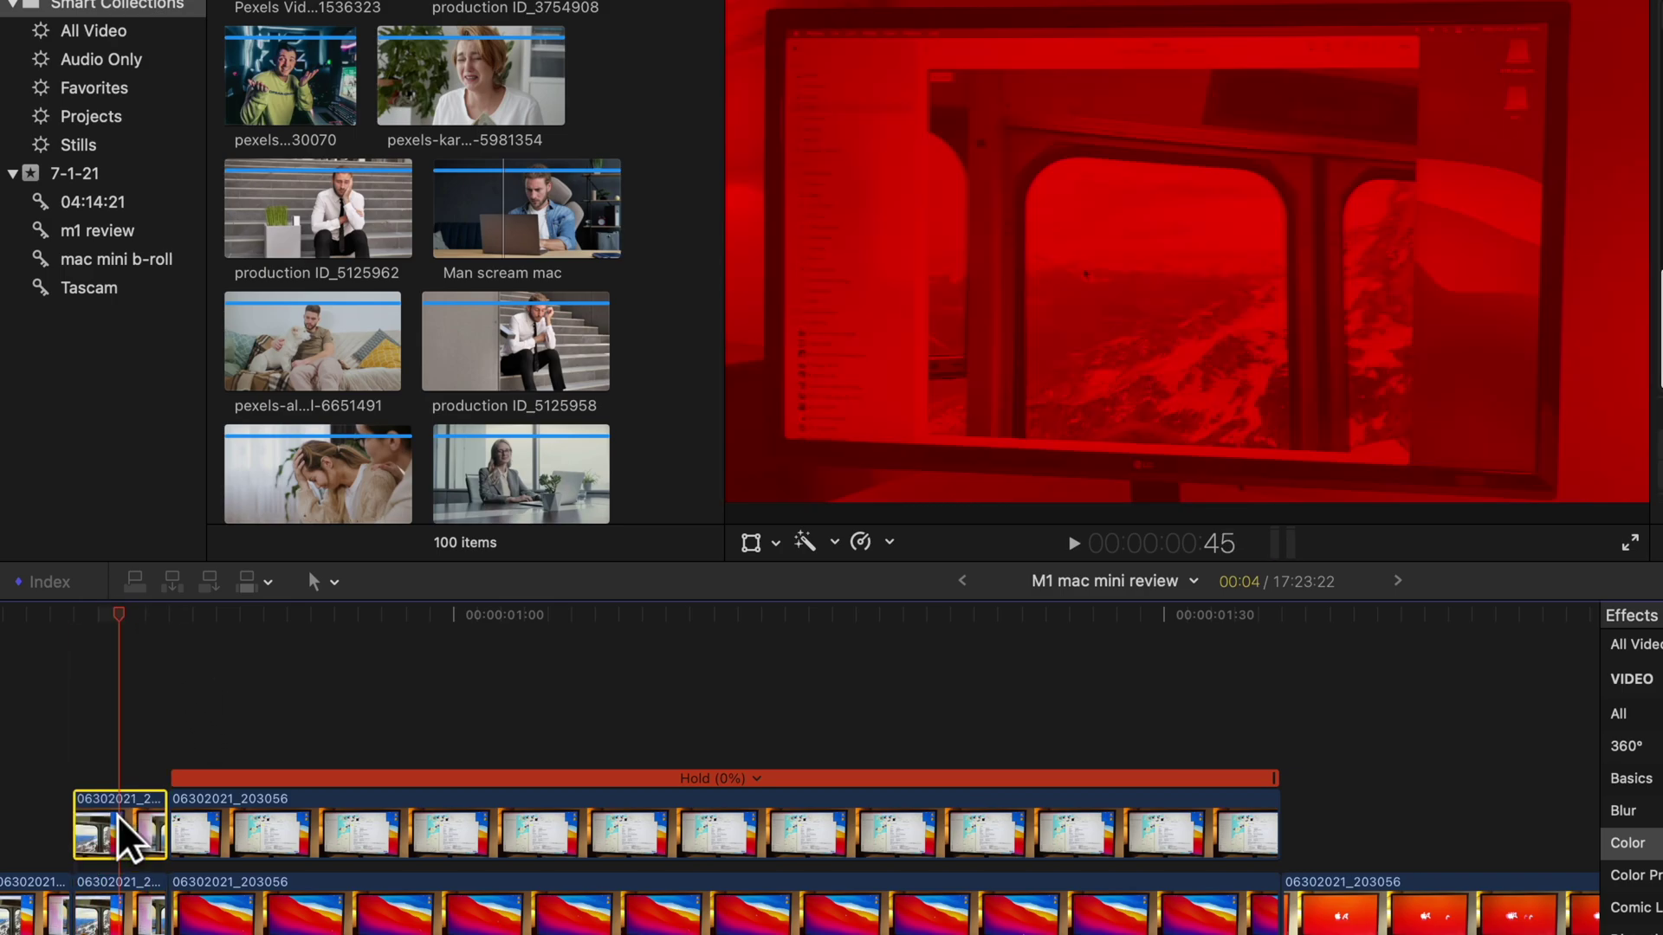
key("v")
key("v")
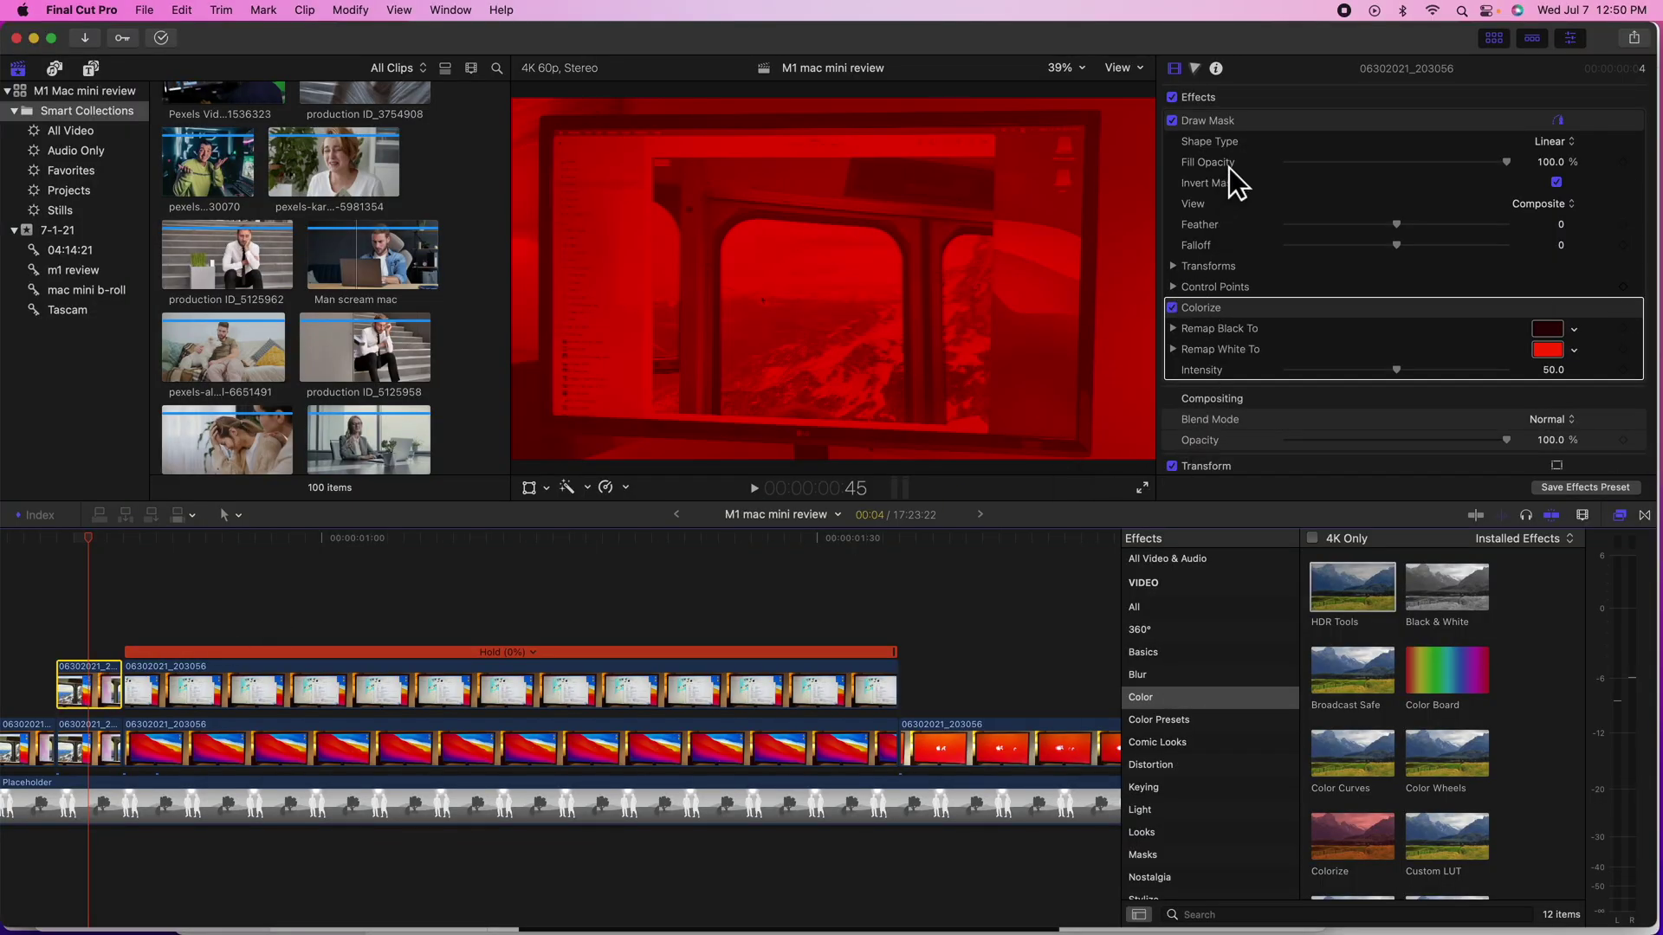
Step: Toggle the Draw Mask effect off and on, then leave the Colorize effect switched off
left_click(1284, 141)
left_click(1173, 121)
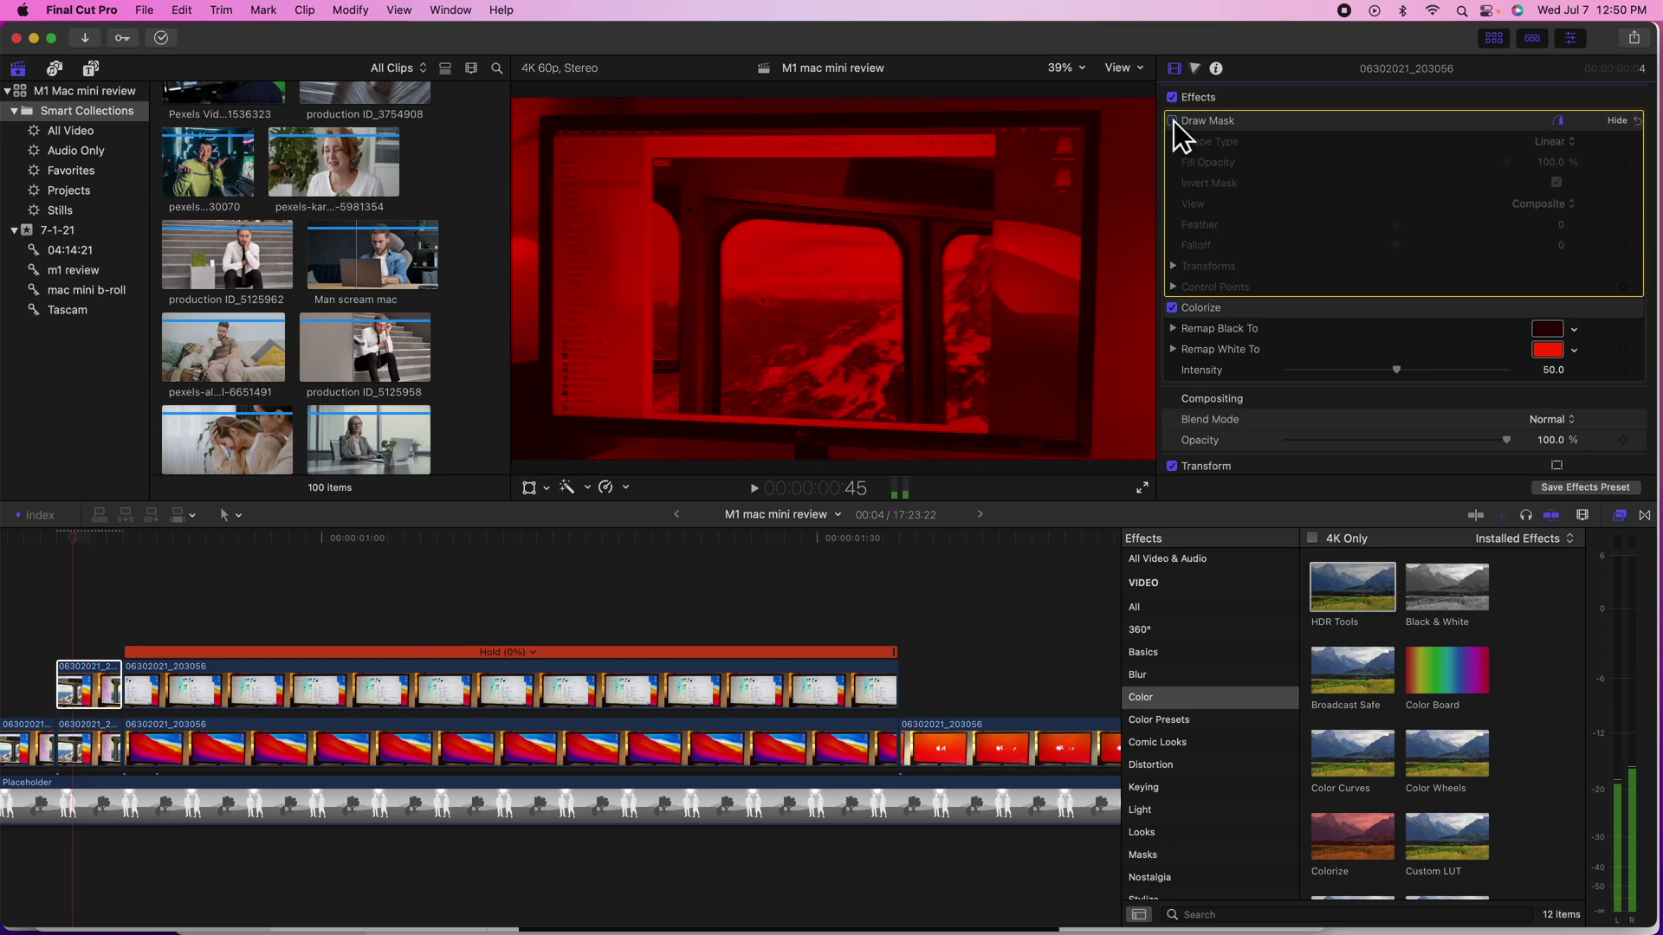
left_click(1173, 122)
left_click(1173, 122)
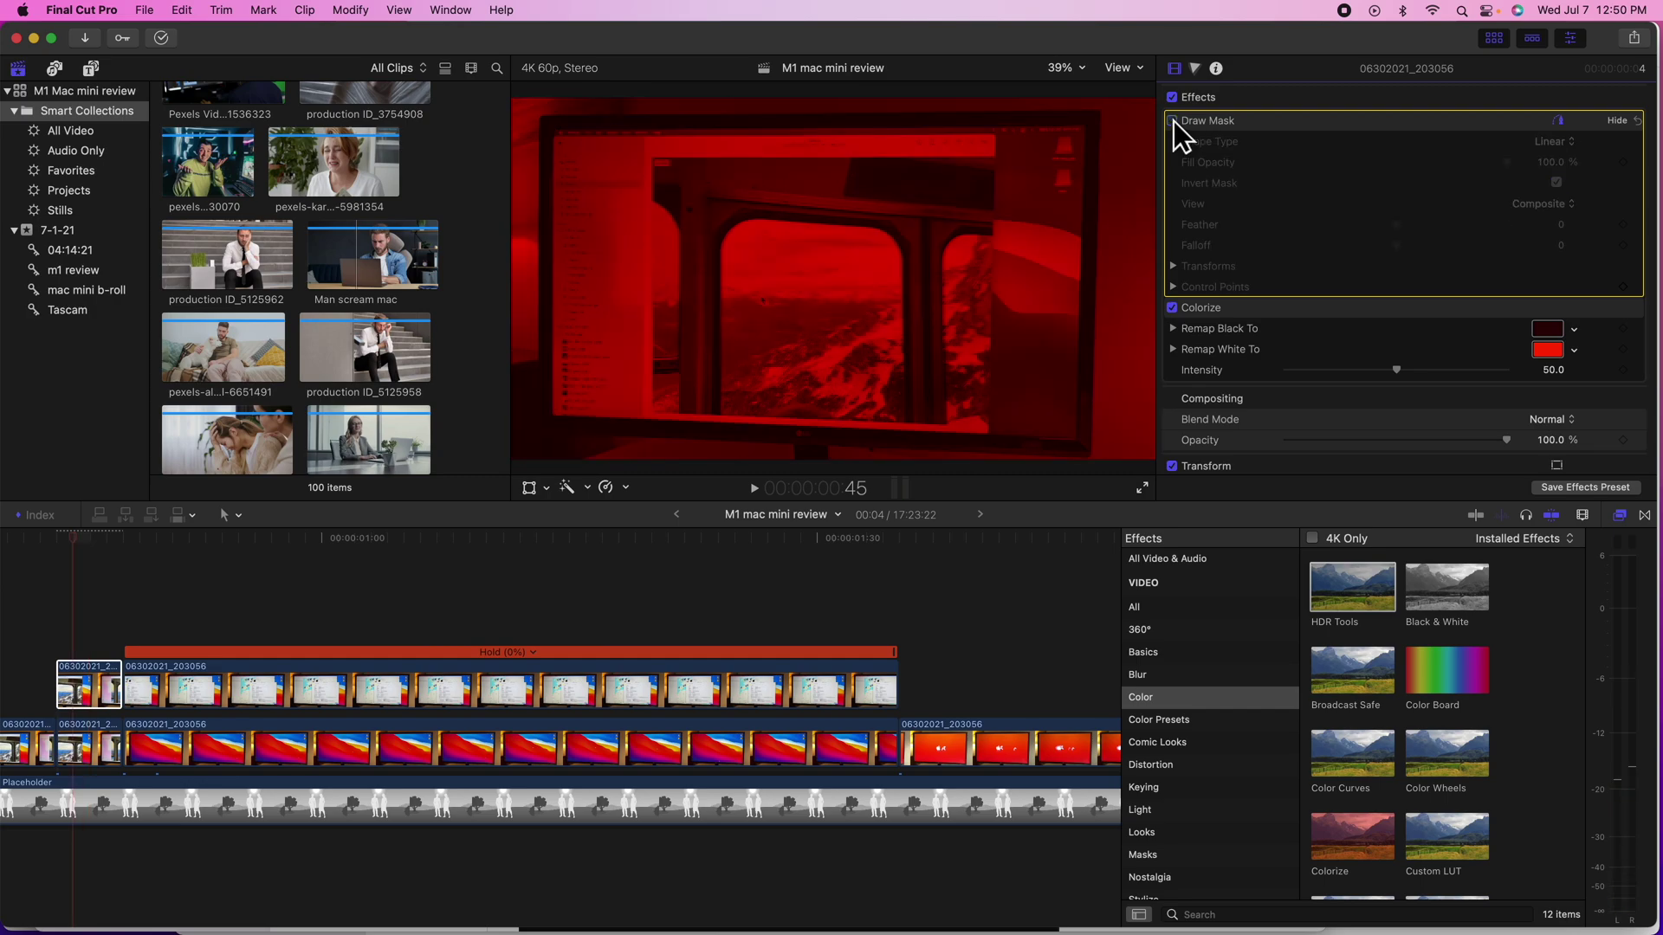
left_click(1173, 121)
left_click(1172, 309)
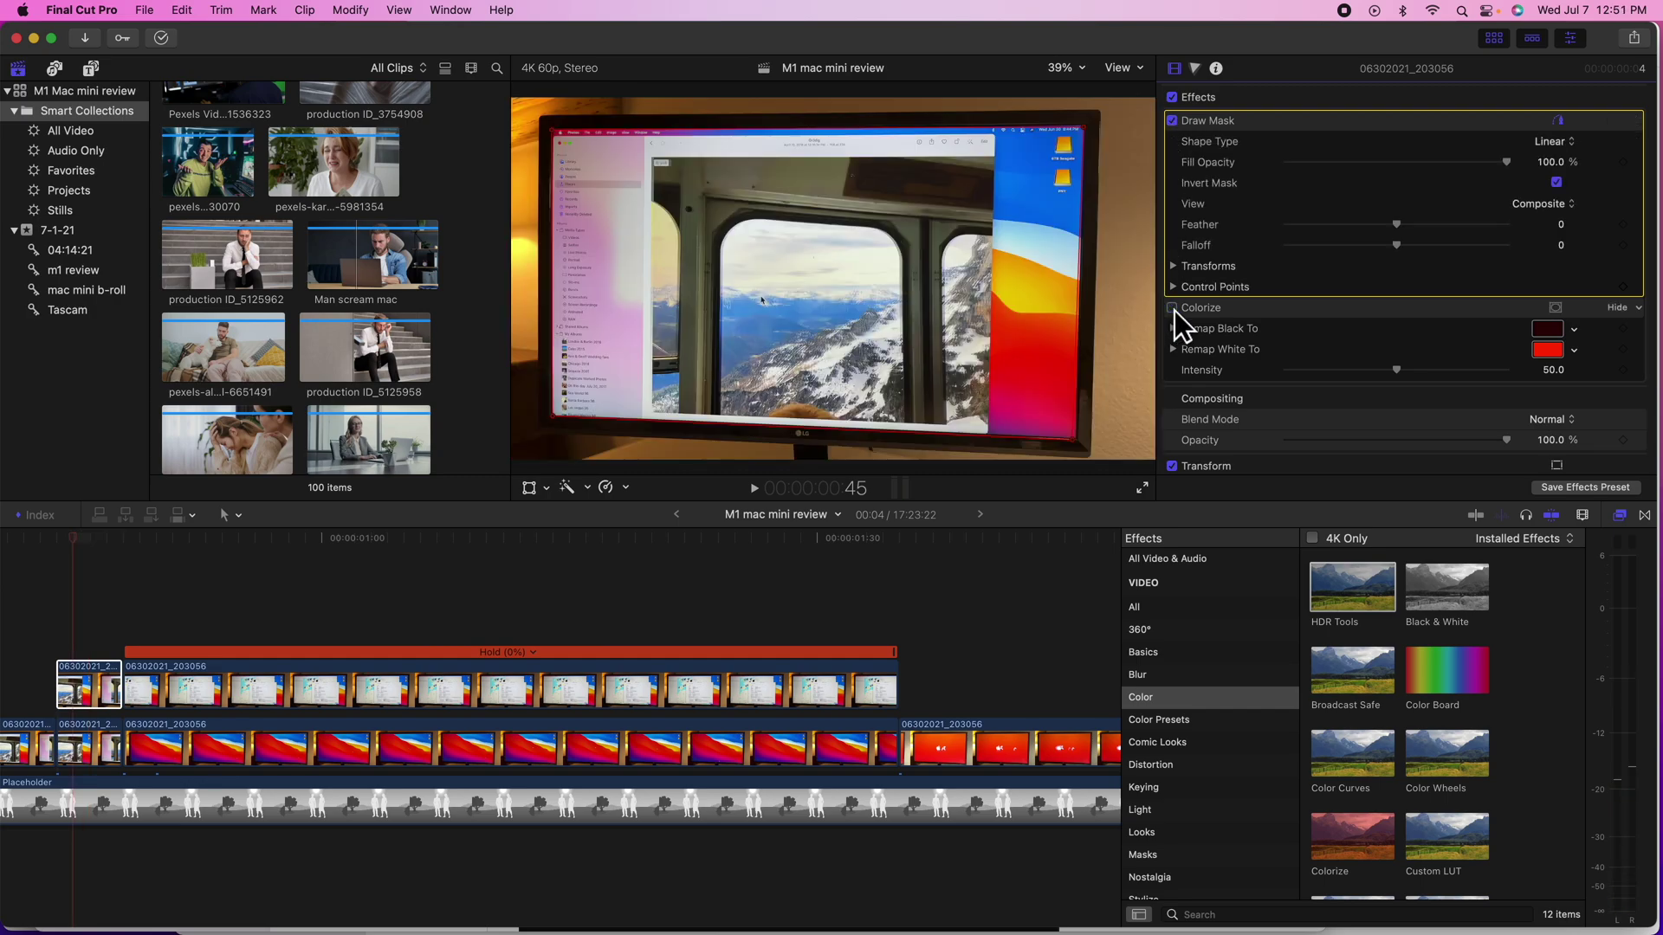
left_click(1172, 308)
left_click(1173, 308)
Step: Select the connected clip and toggle its Draw Mask repeatedly, ending with it on
left_click(81, 745)
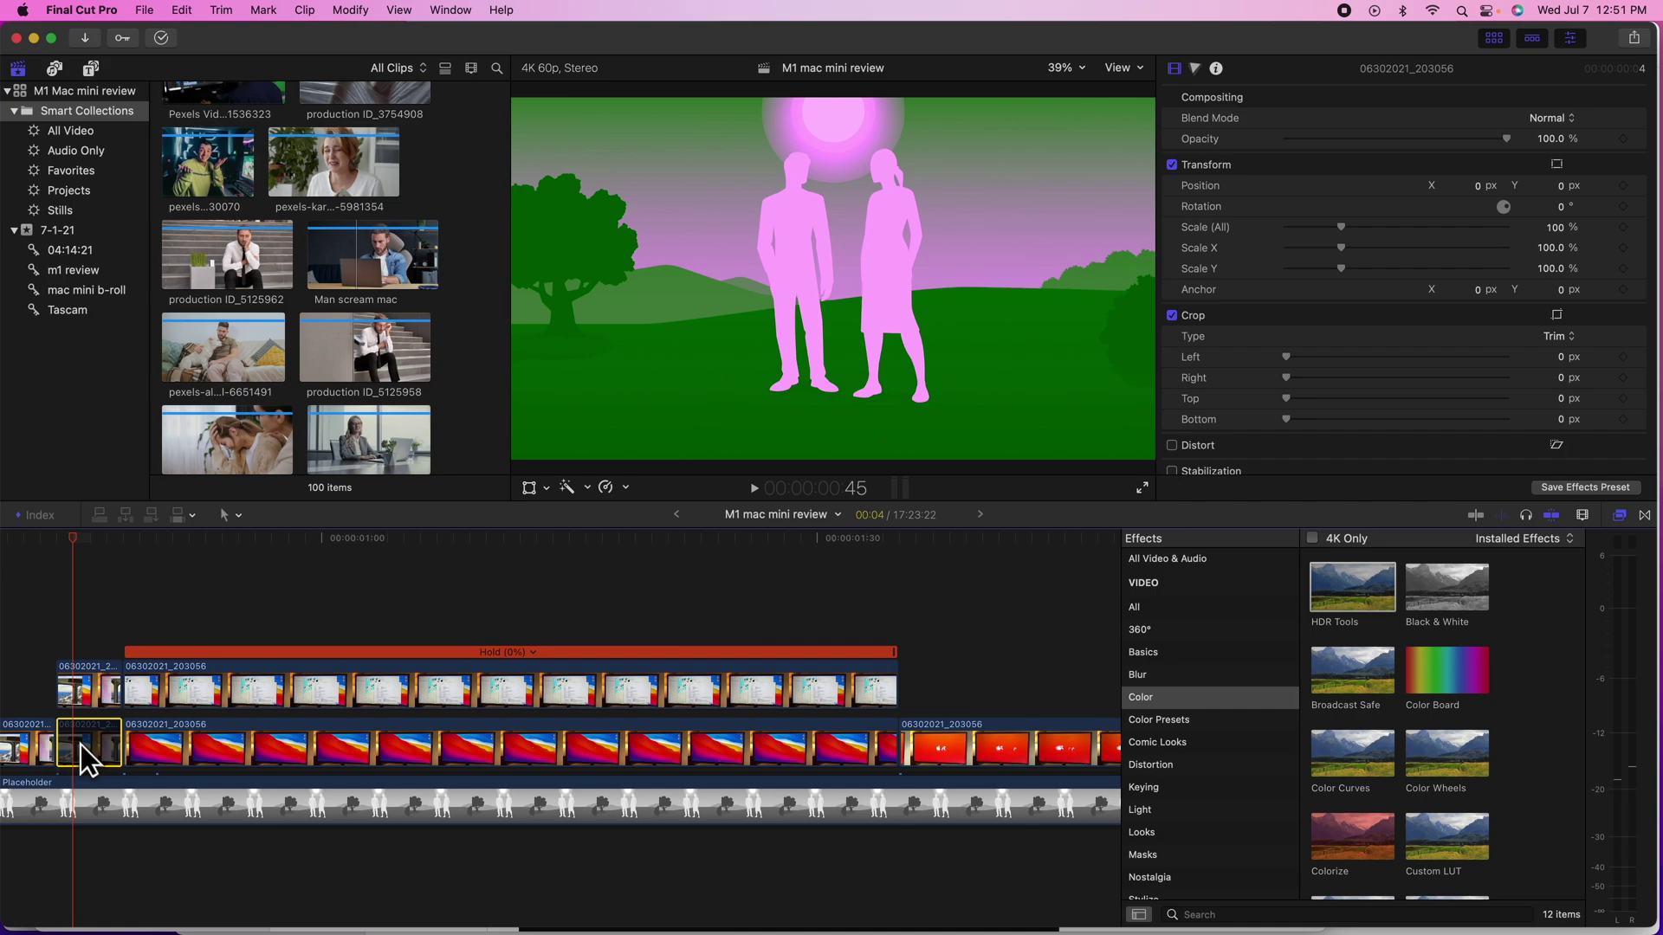
left_click(96, 687)
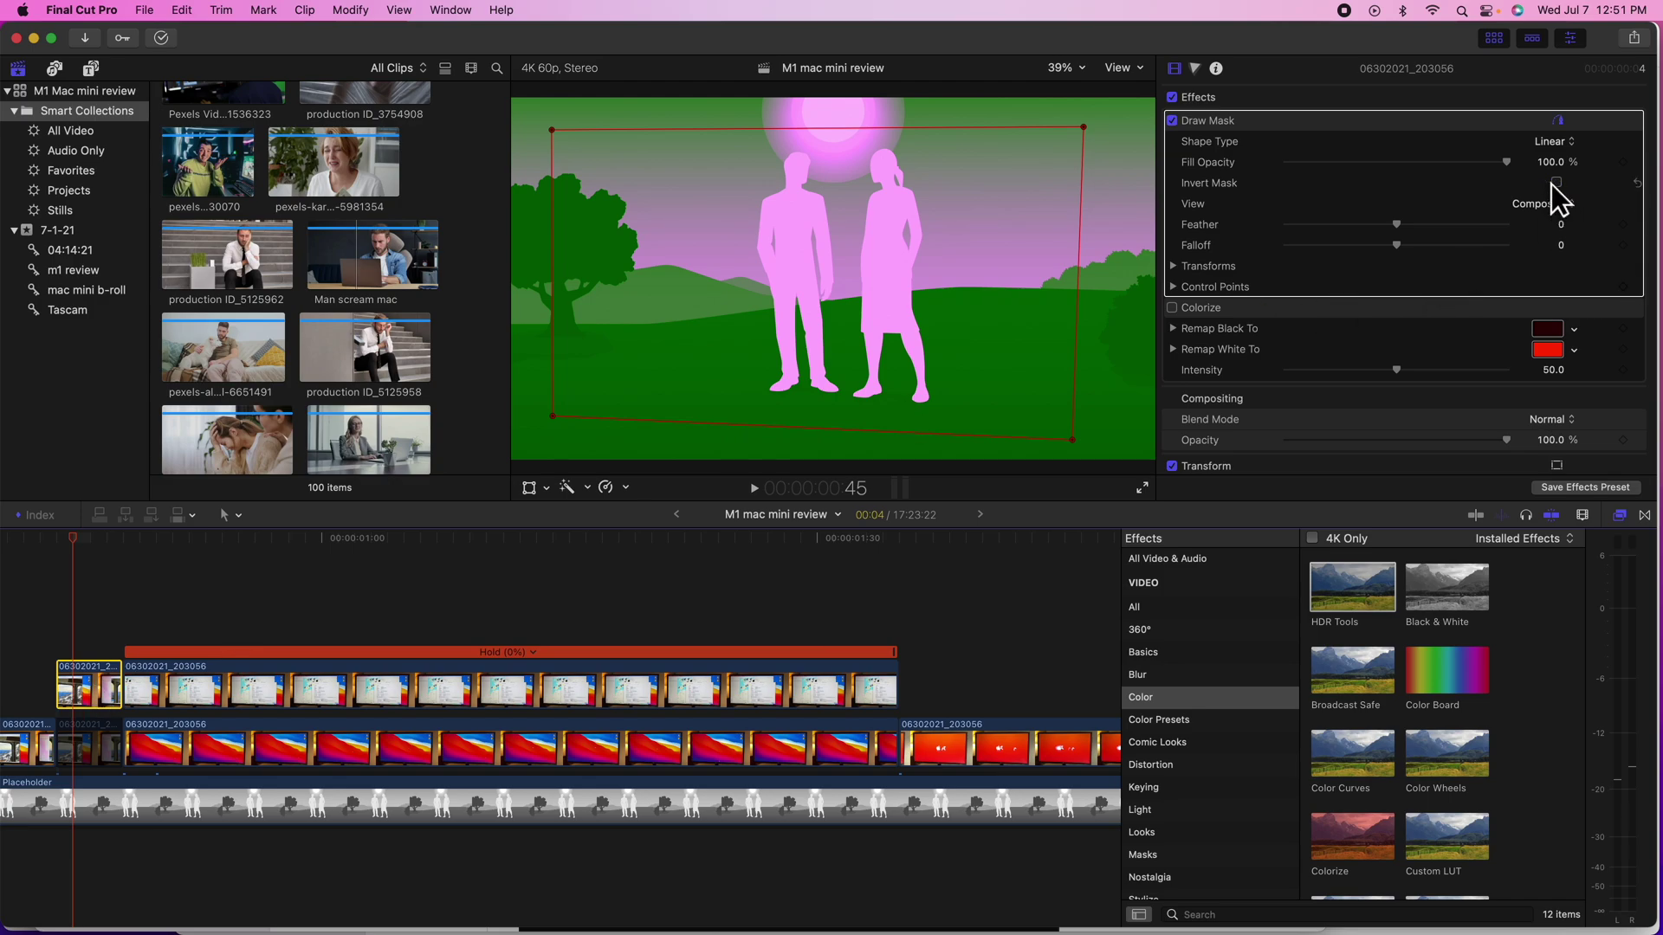
left_click(1172, 120)
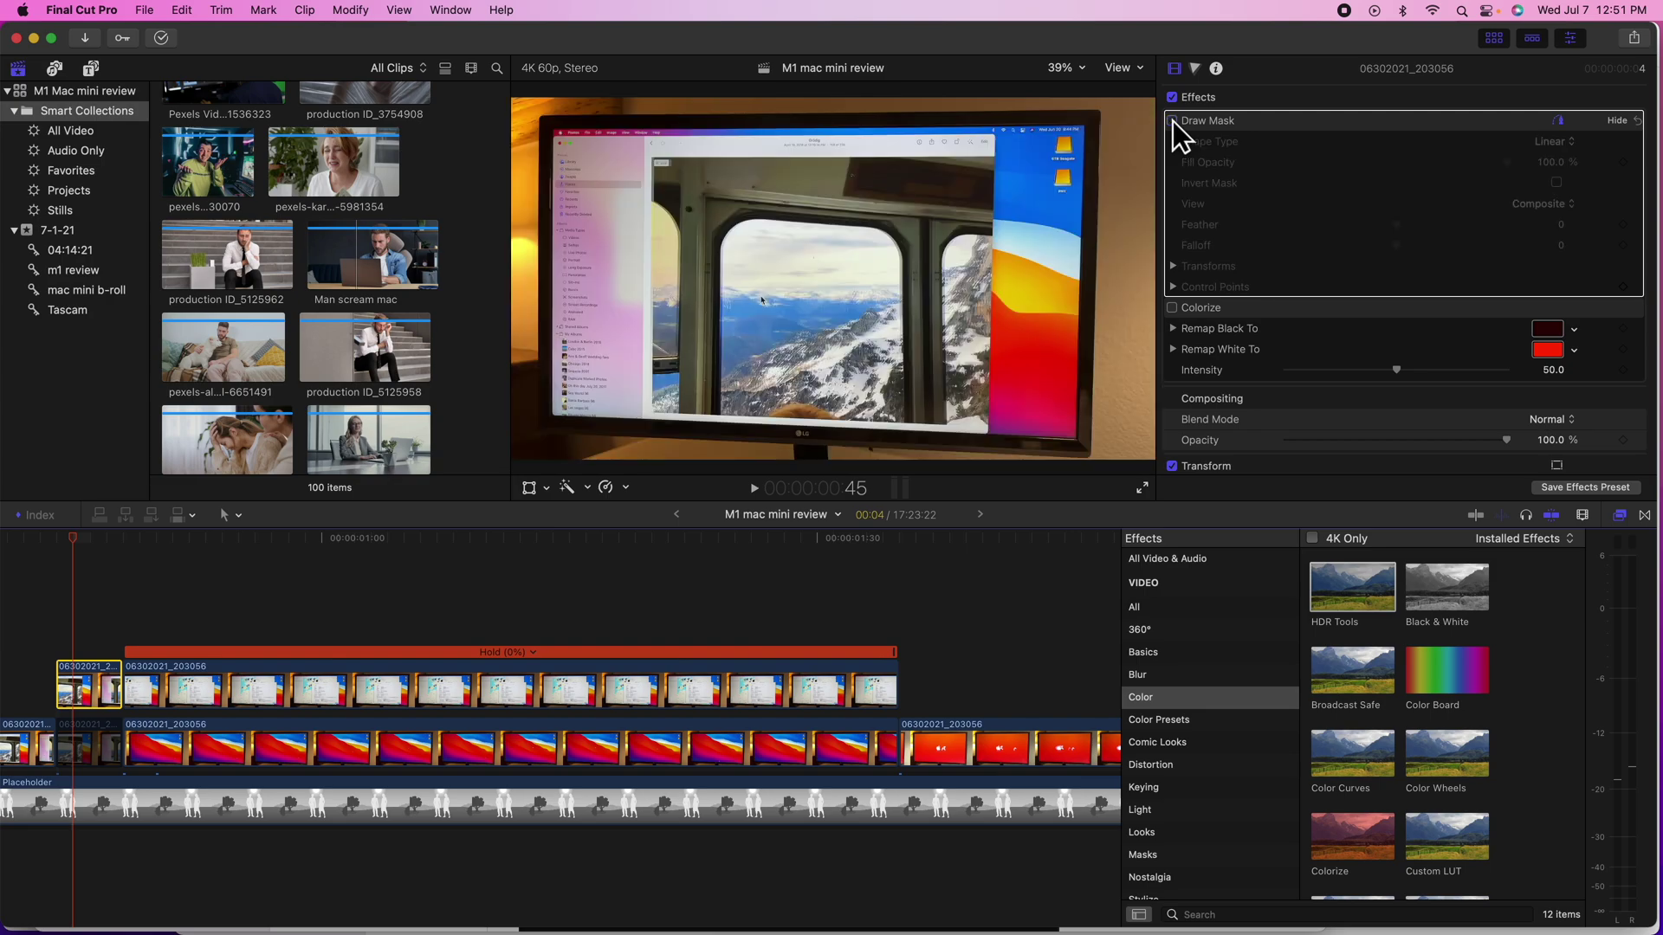
left_click(1172, 120)
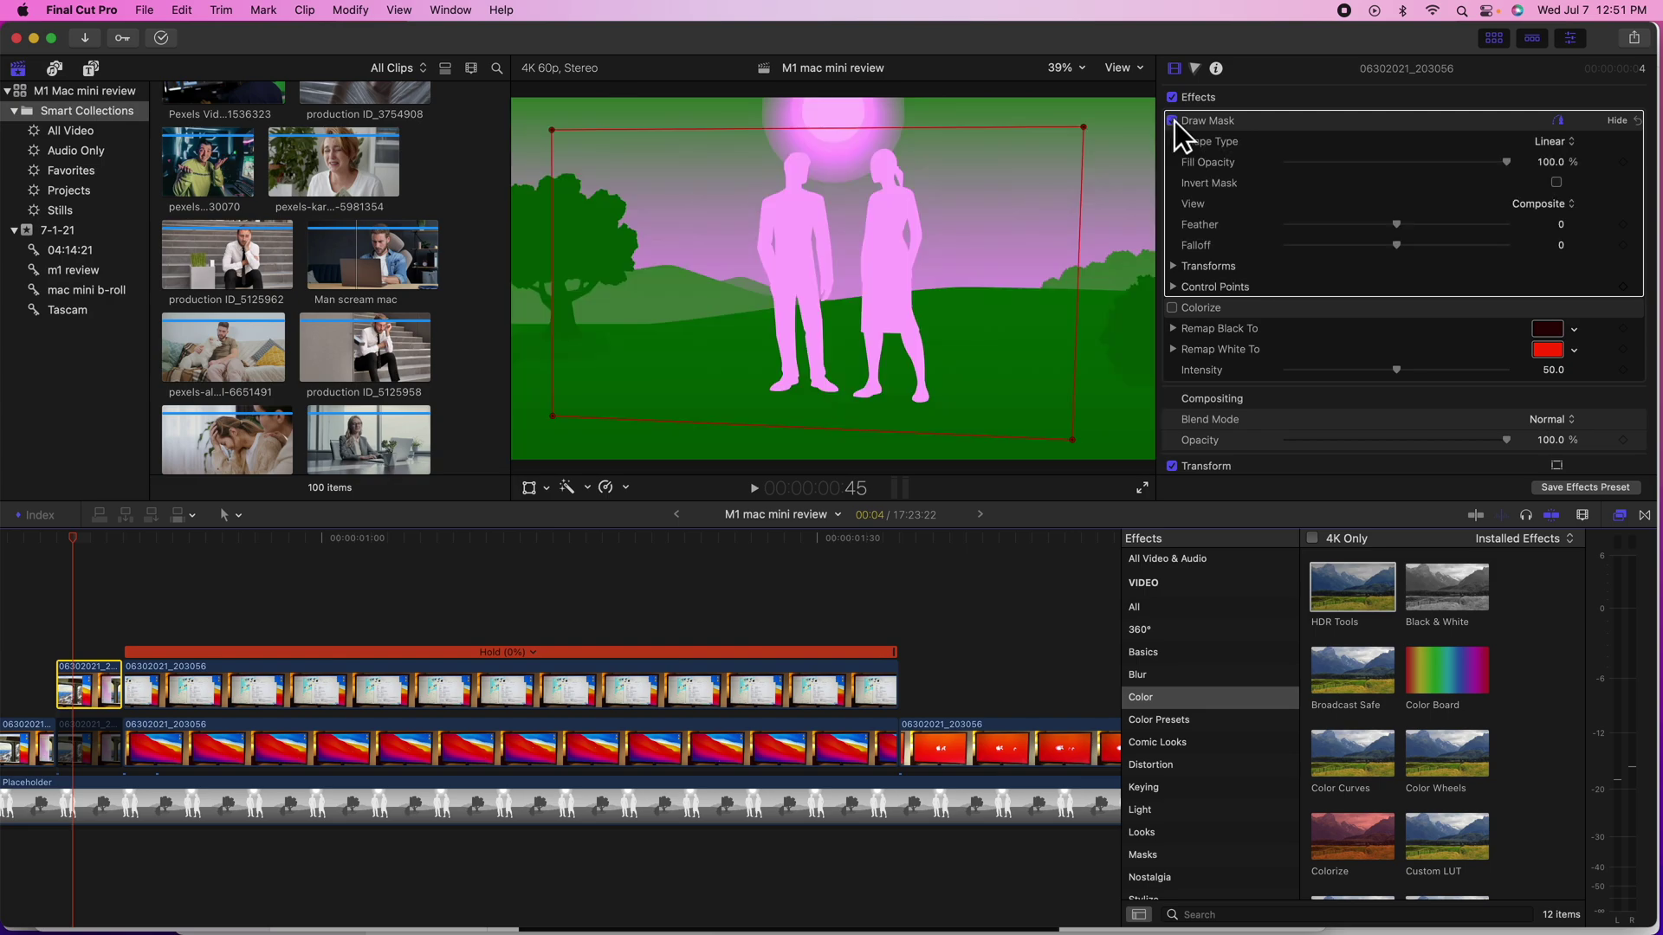
left_click(1173, 120)
left_click(1173, 120)
left_click(1172, 120)
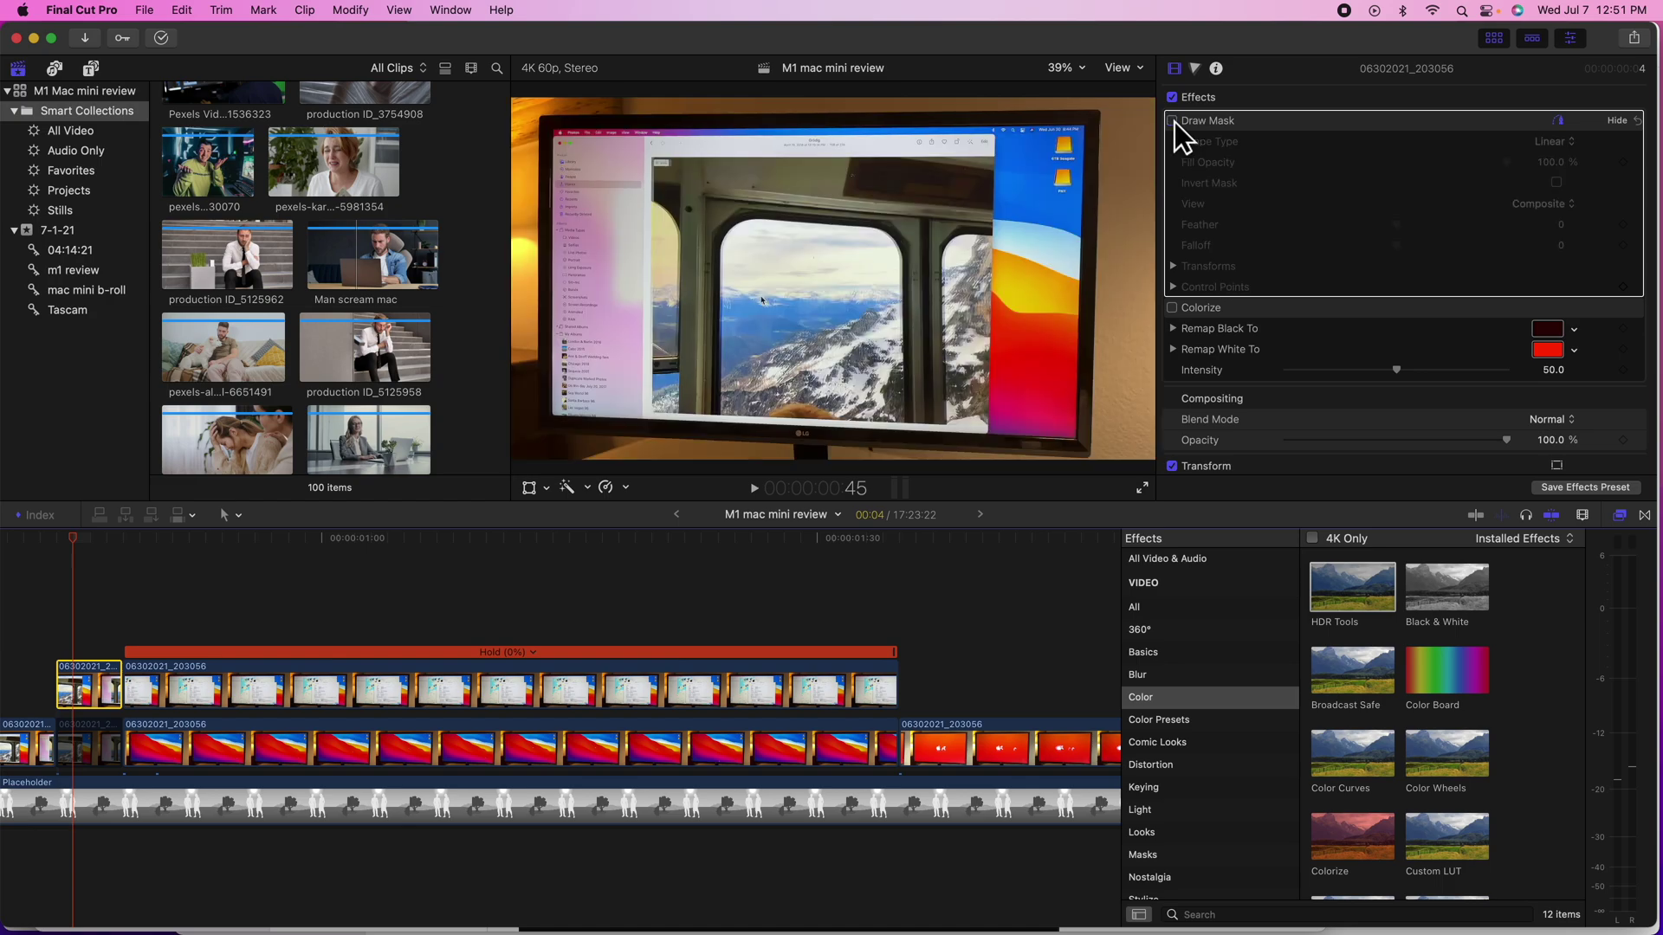
left_click(1173, 121)
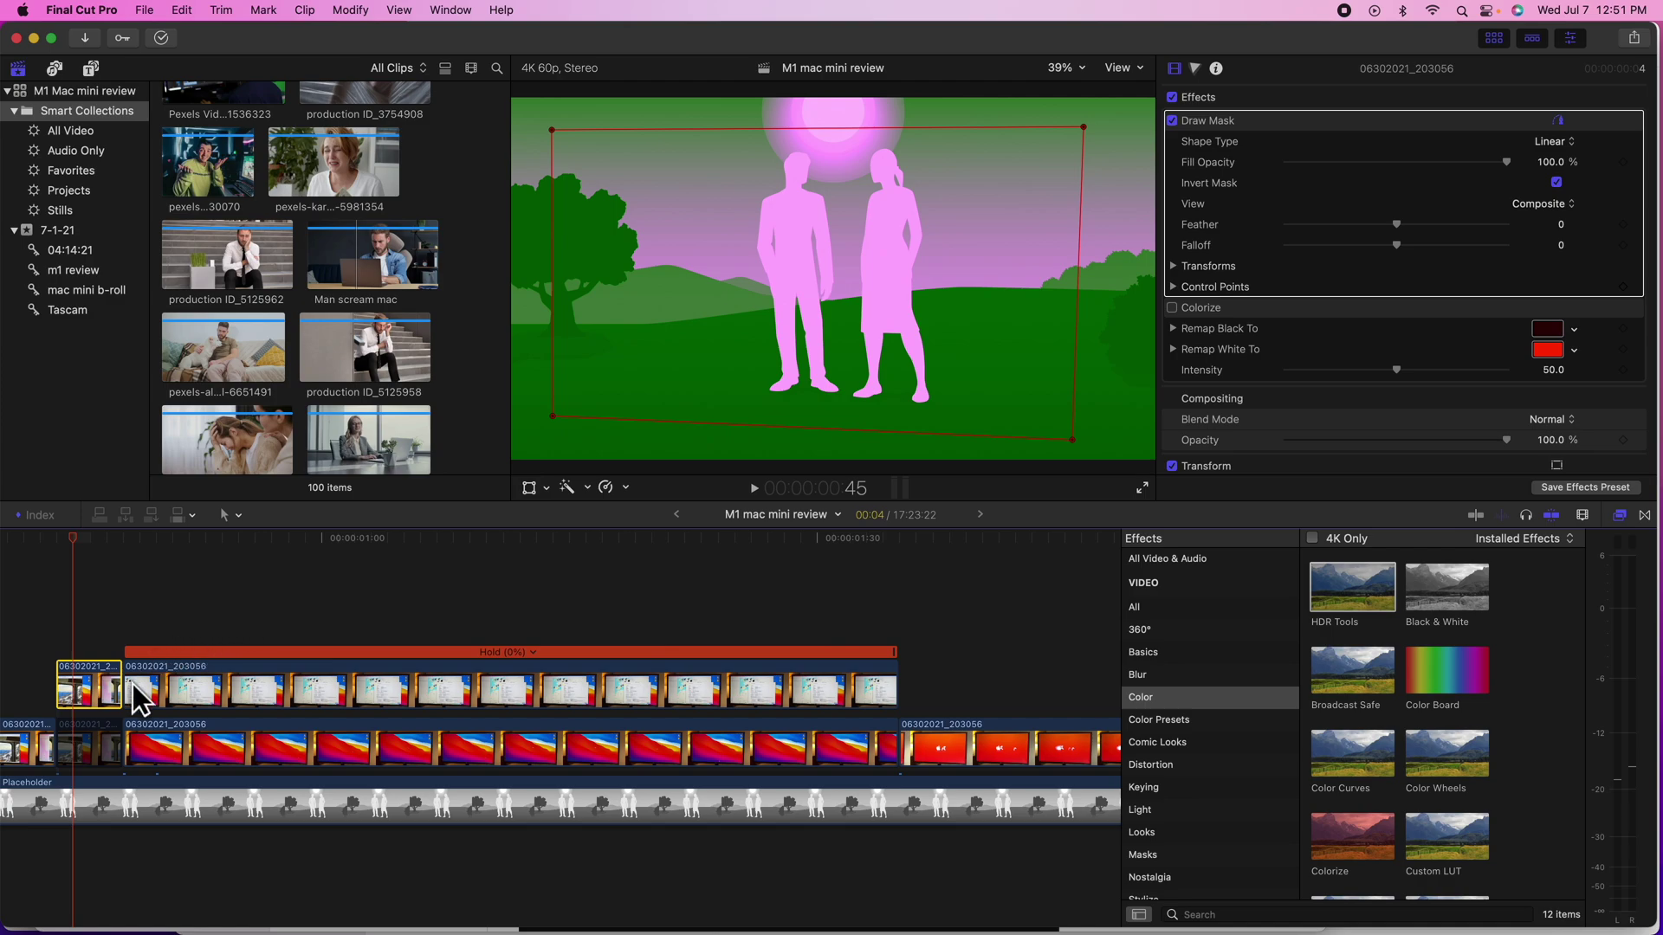
Step: Select the lower monitor clip and move the playhead to the red Apple screen at 01:44
left_click(91, 752)
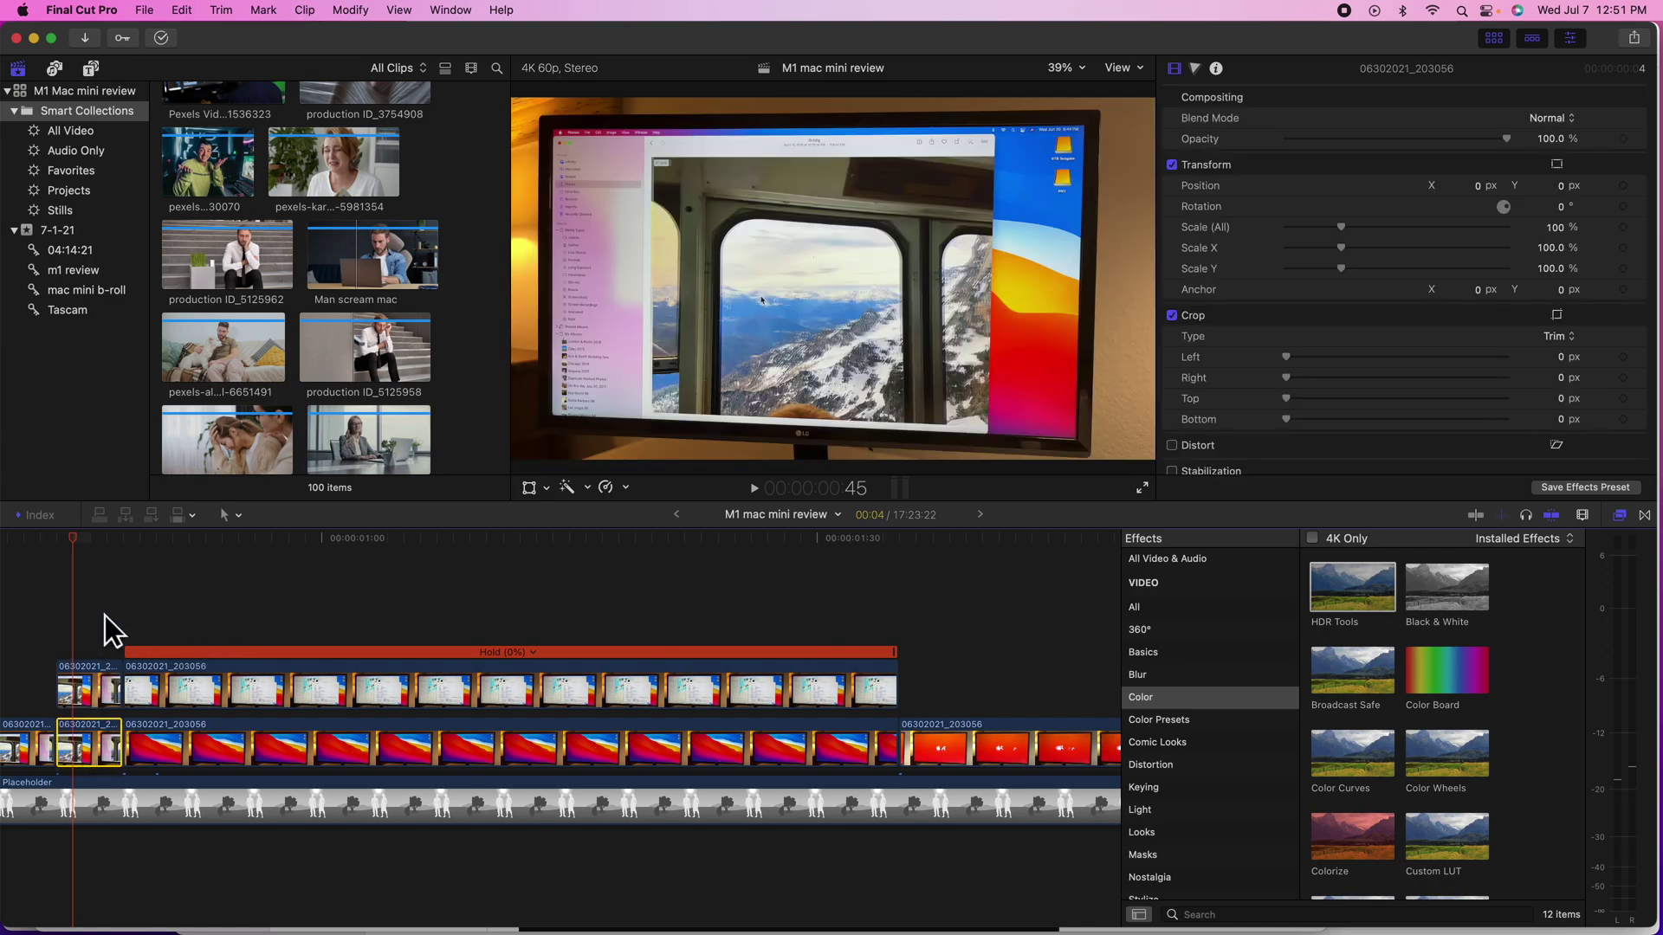
left_click(84, 539)
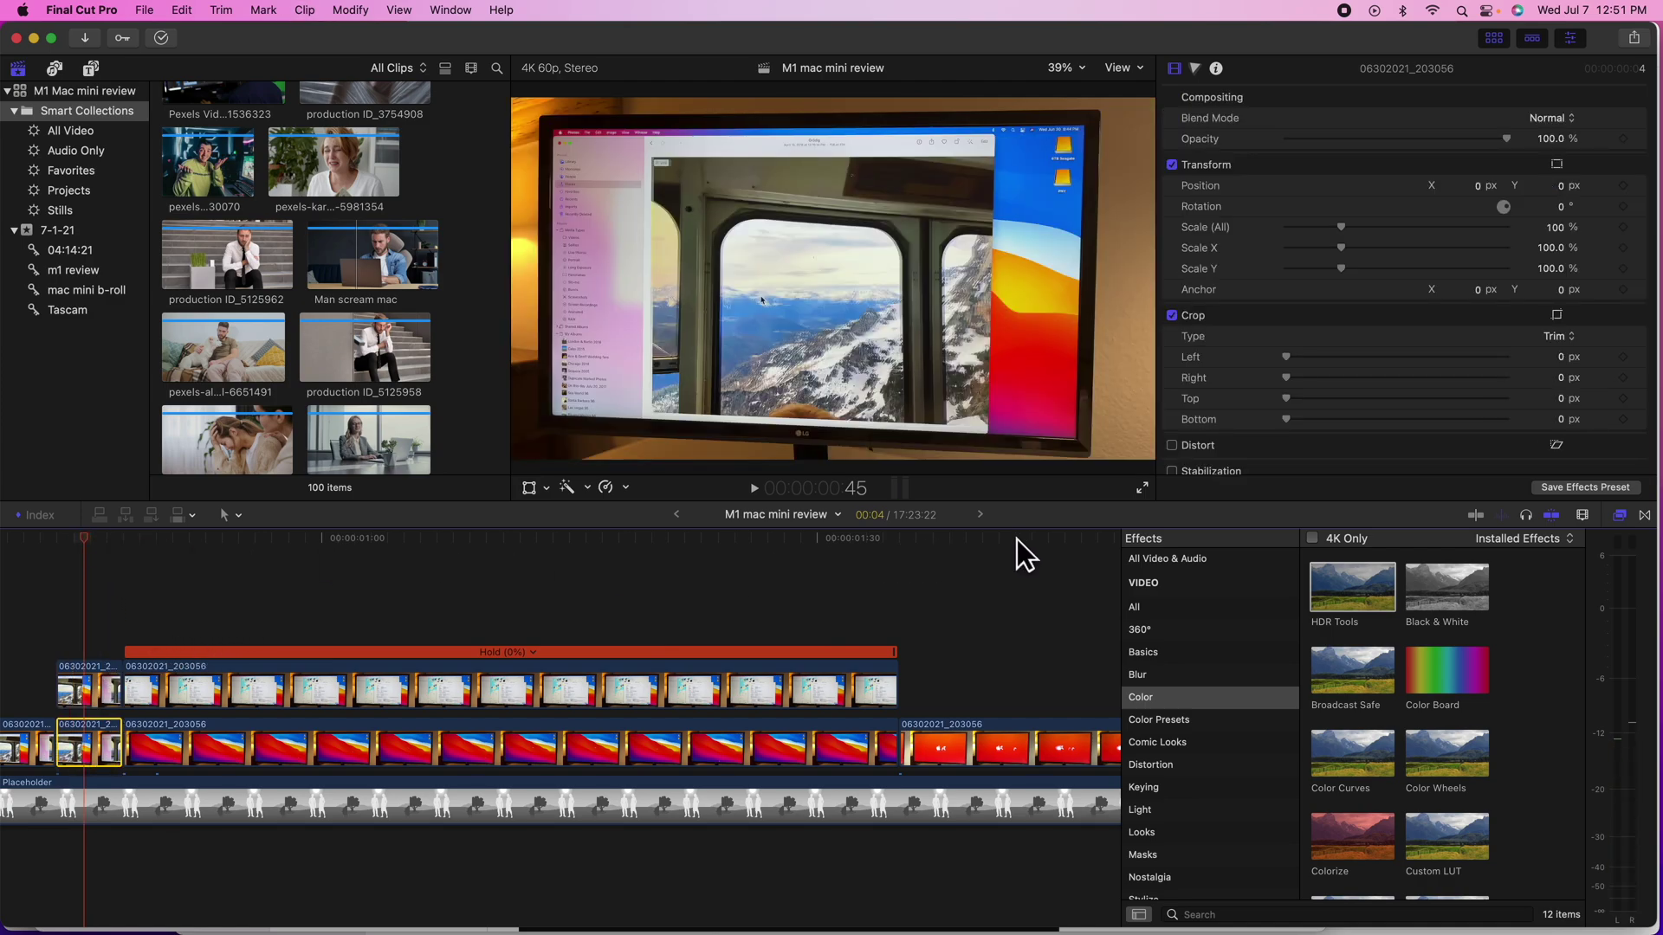
left_click(1088, 535)
left_click_drag(1089, 533, 1053, 542)
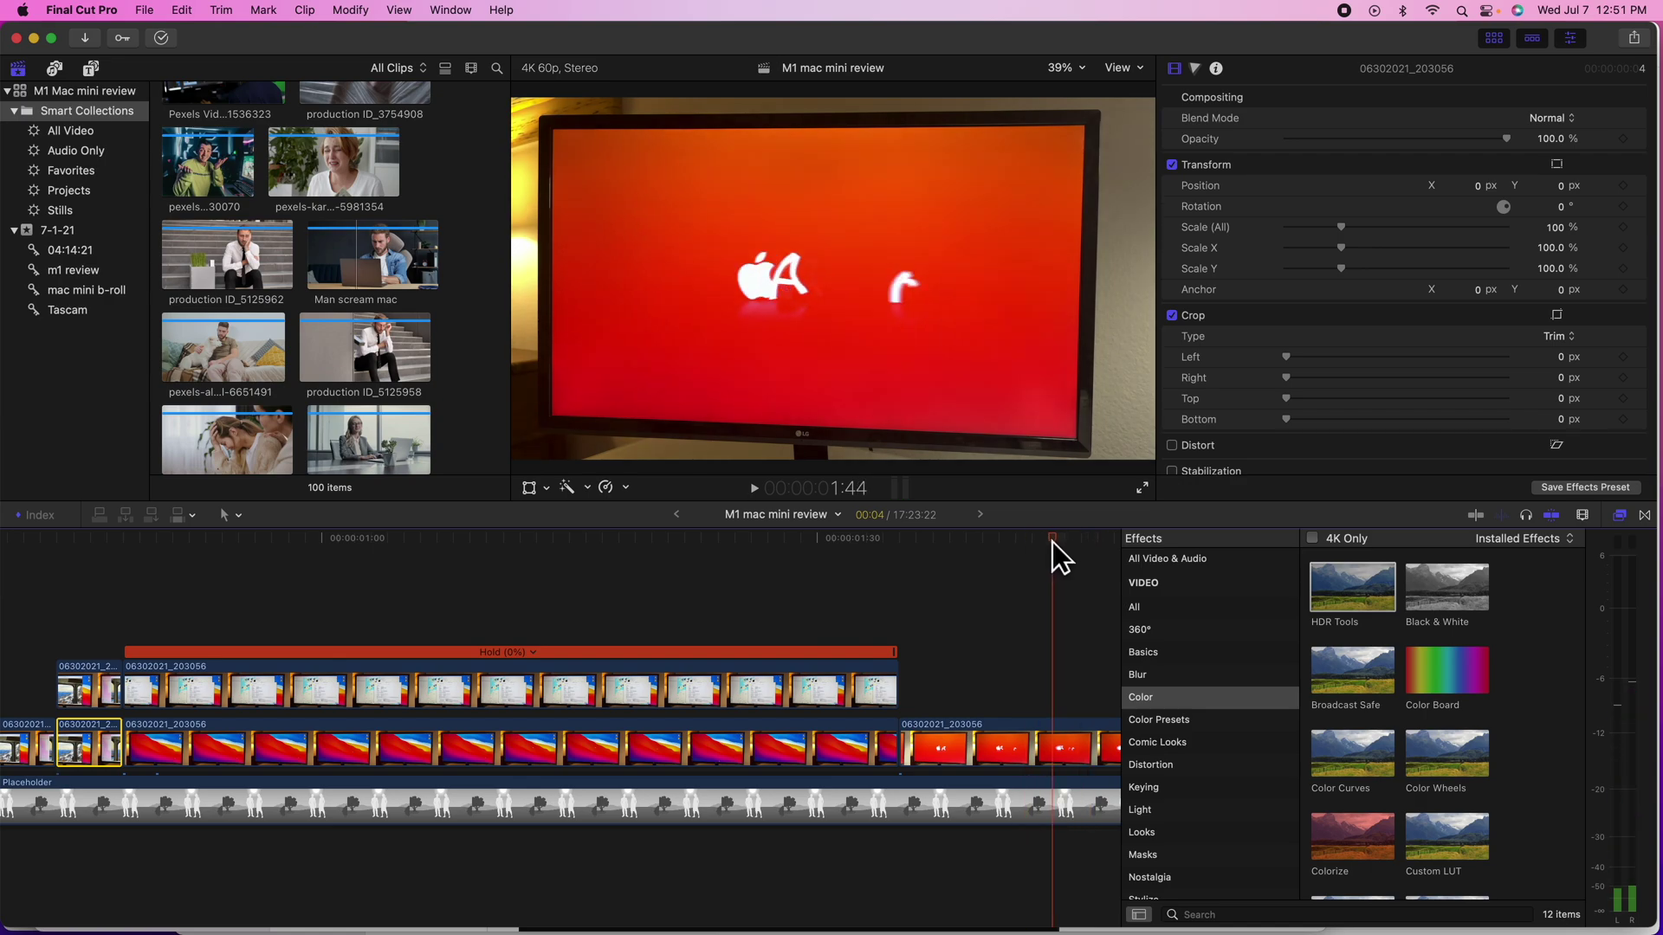
Step: Zoom the timeline in around 5:30, select the M1 review green-screen clip and park at 5:30:54
key("shift+z")
left_click(362, 550)
key("super+equal")
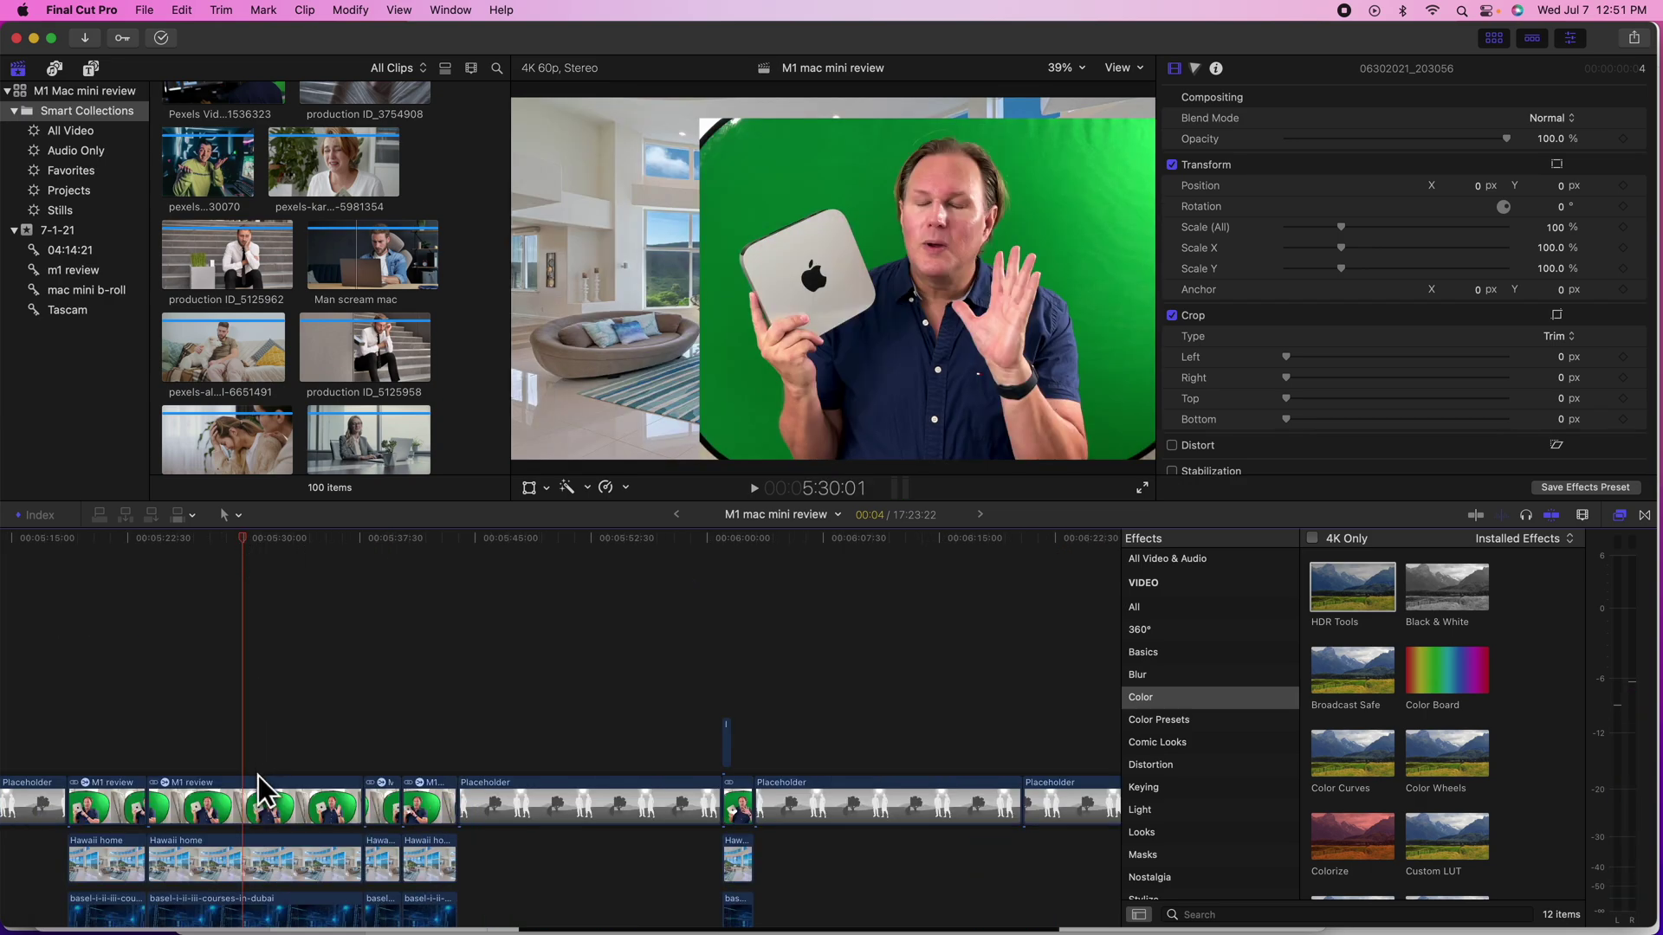
left_click(260, 801)
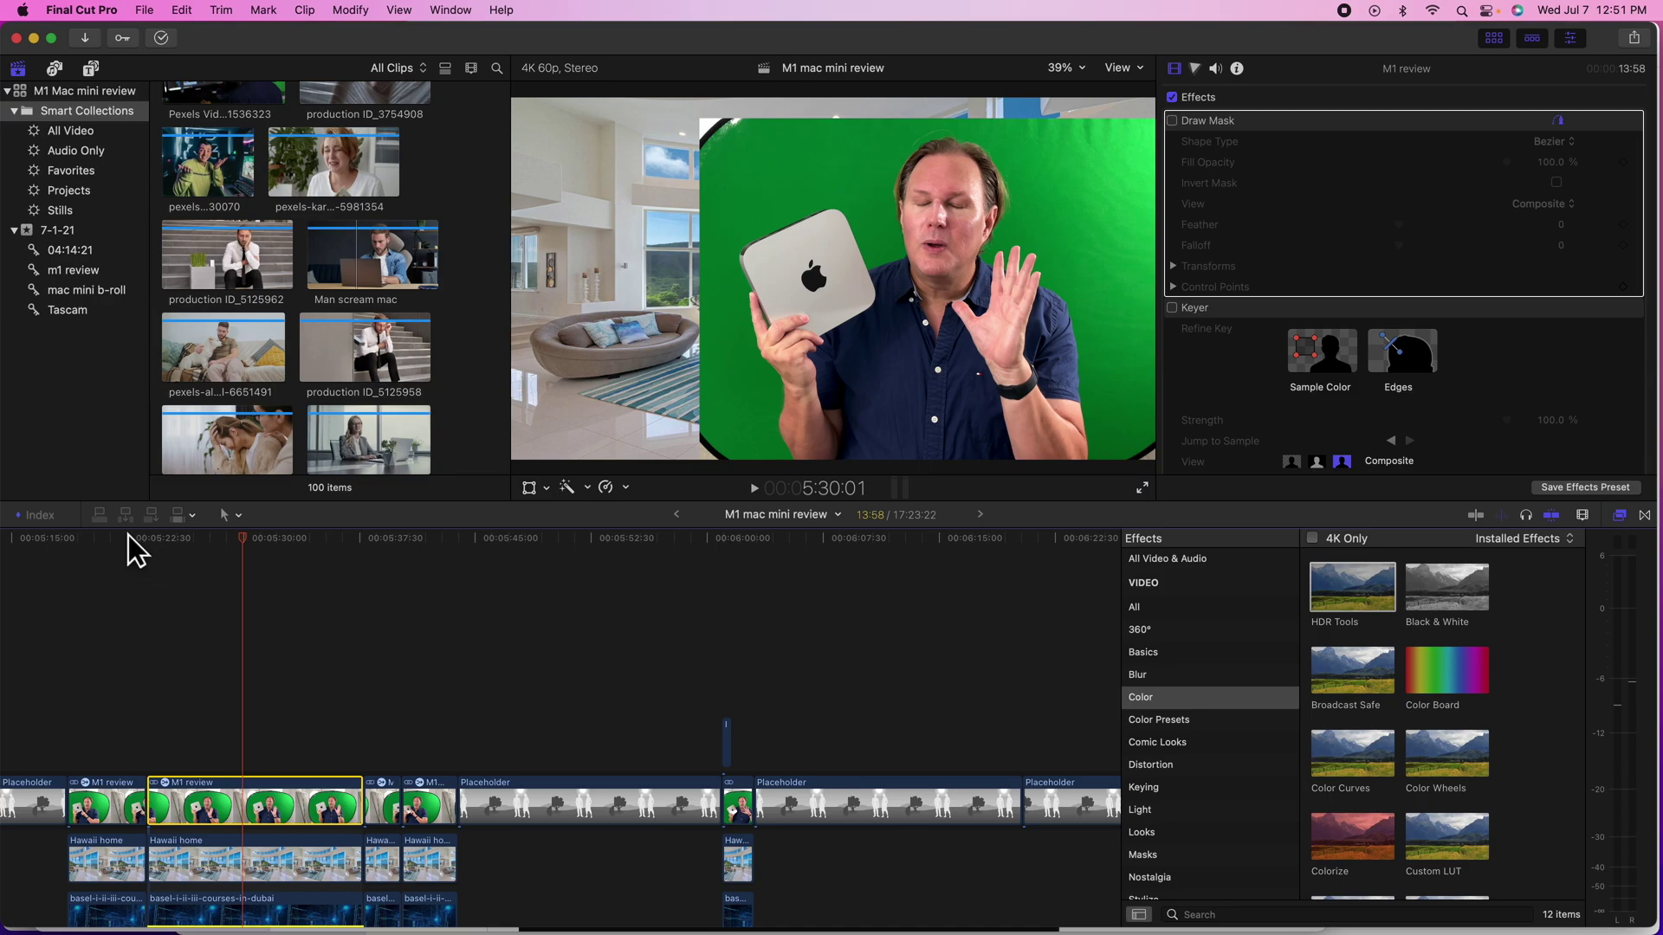
left_click(203, 557)
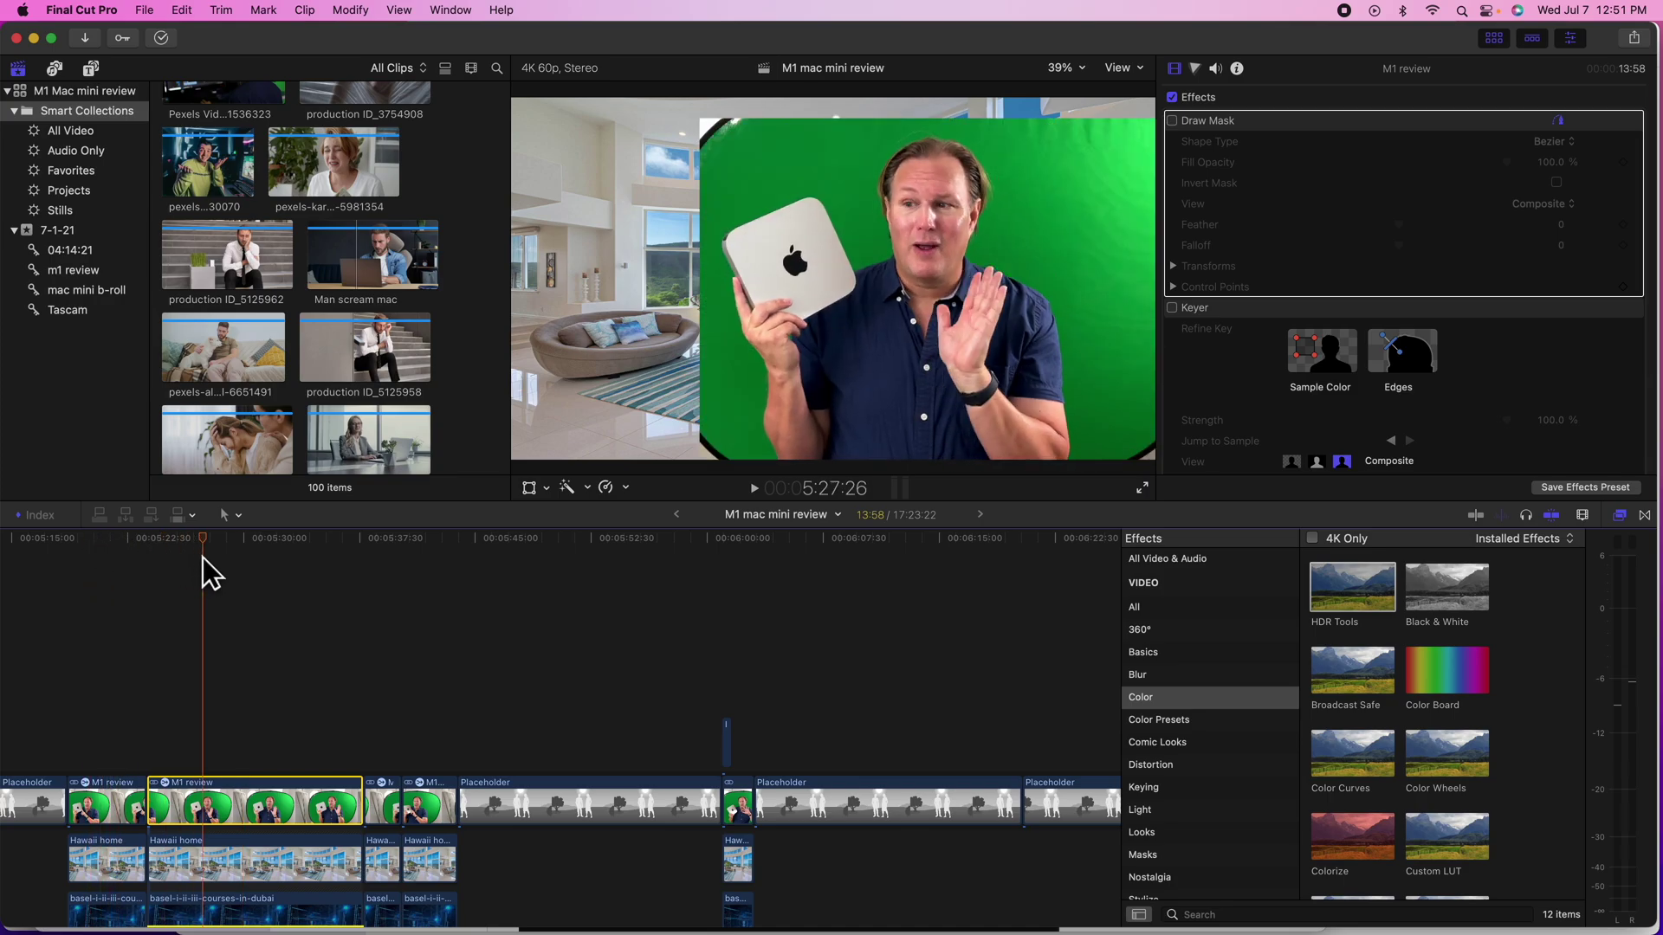
left_click(257, 568)
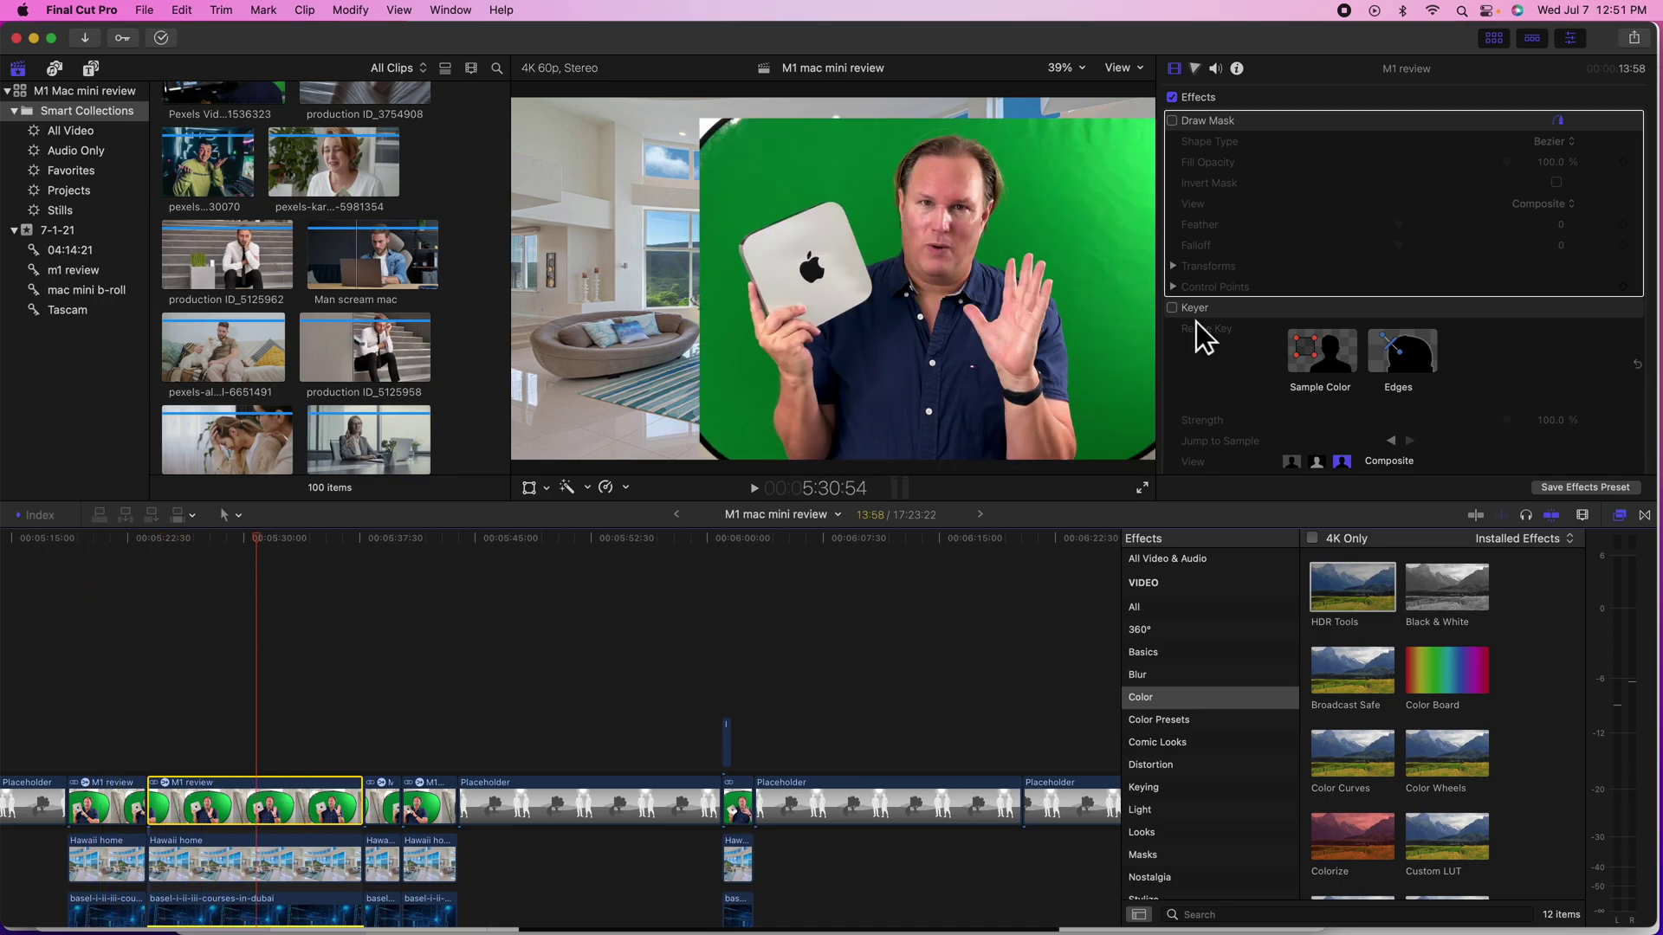
Step: Turn on Draw Mask and the Keyer, toggling the Keyer to compare with the raw shot
left_click(1174, 122)
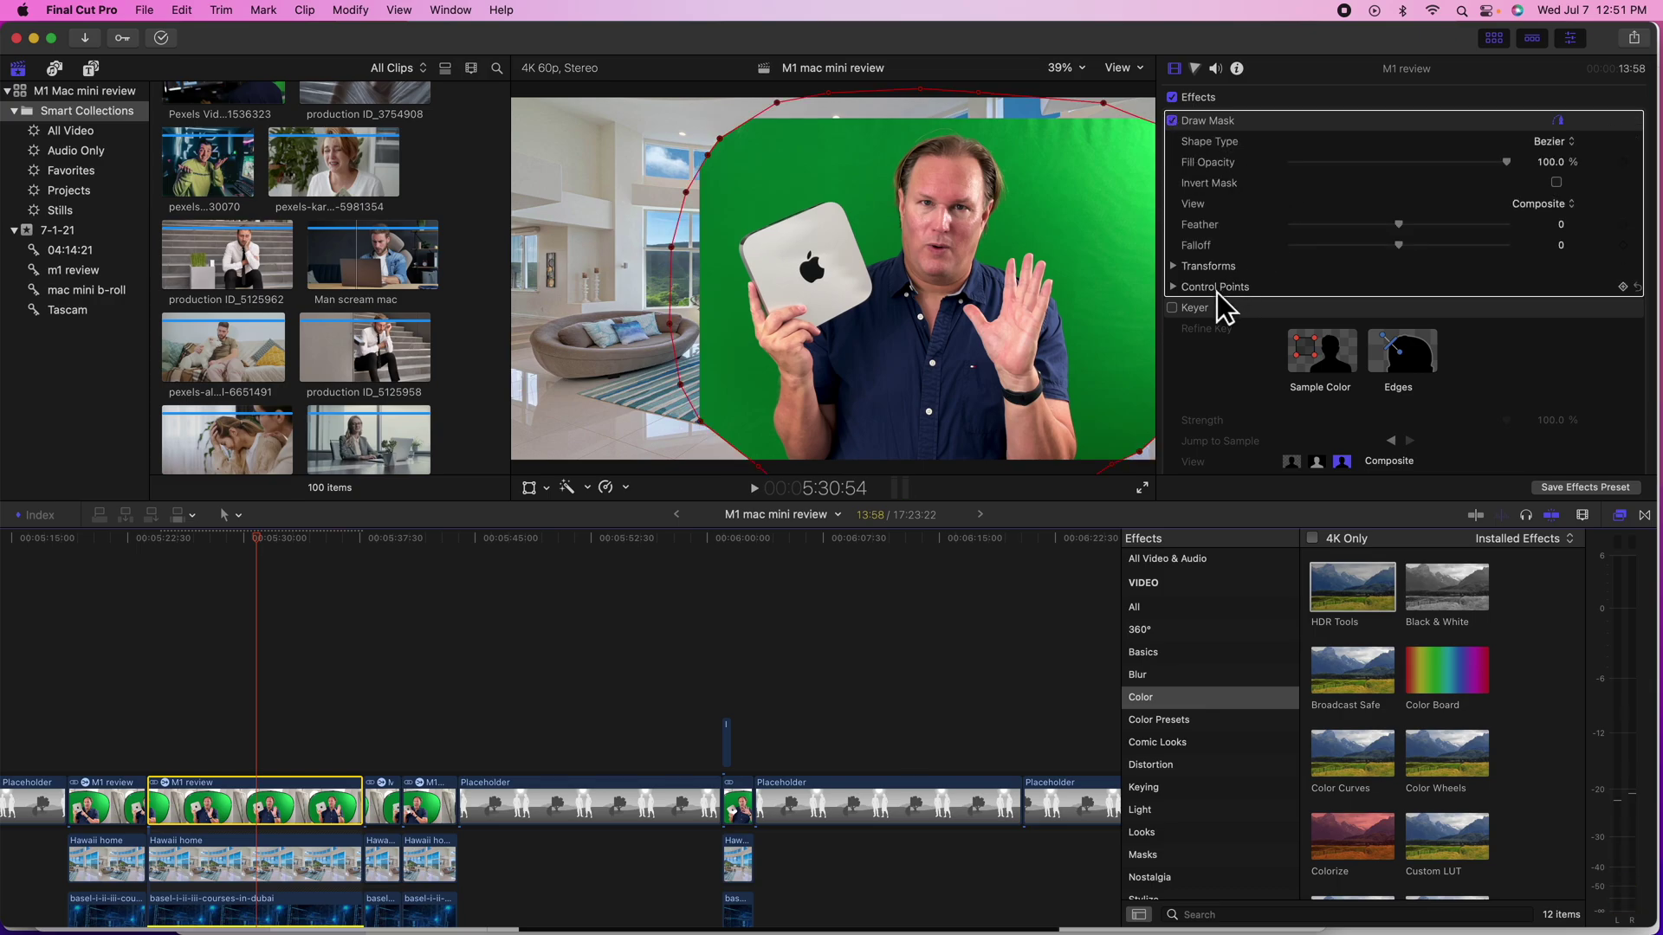
left_click(1172, 308)
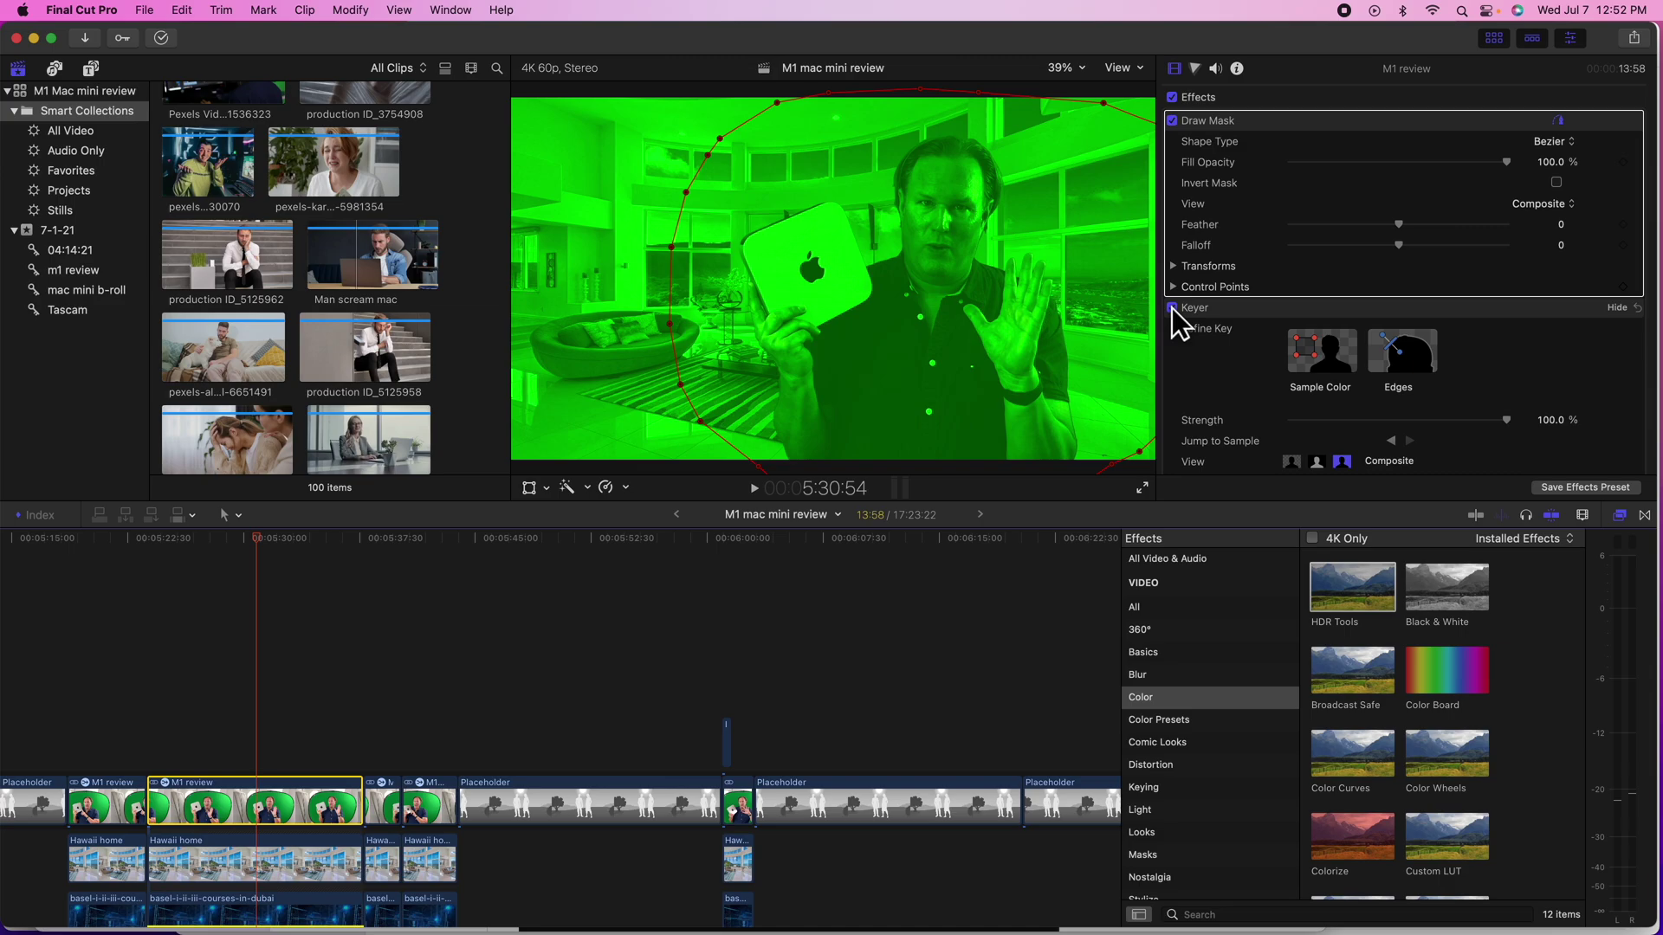
left_click(1172, 308)
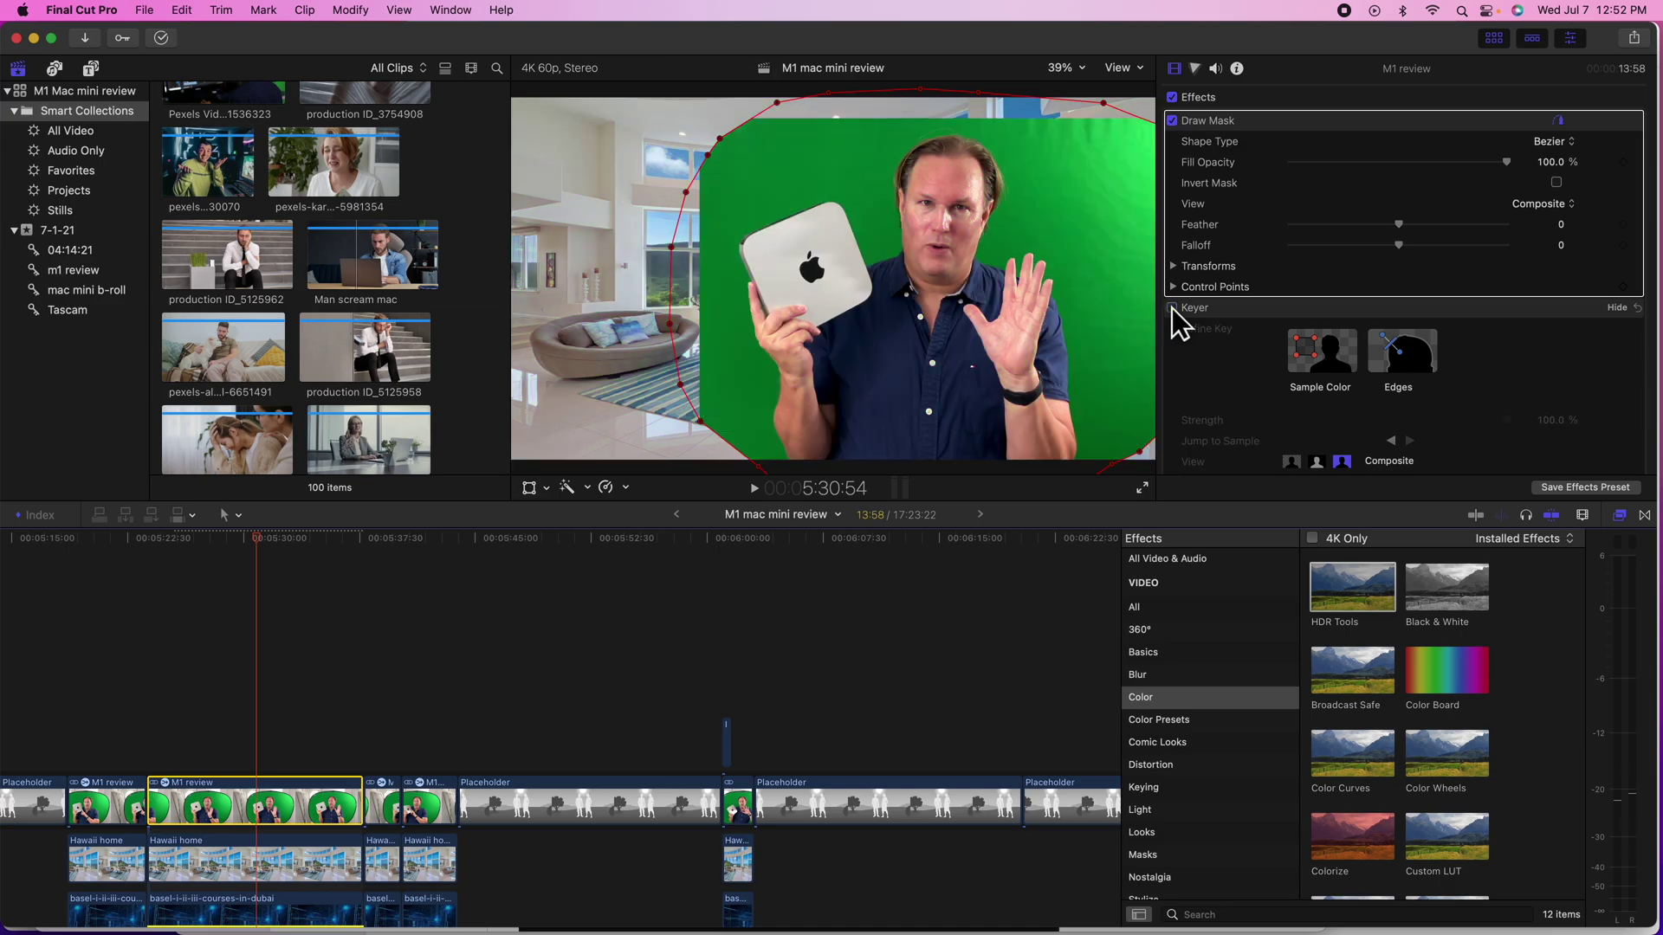
left_click(1172, 308)
scroll(1233, 248, "down", 10)
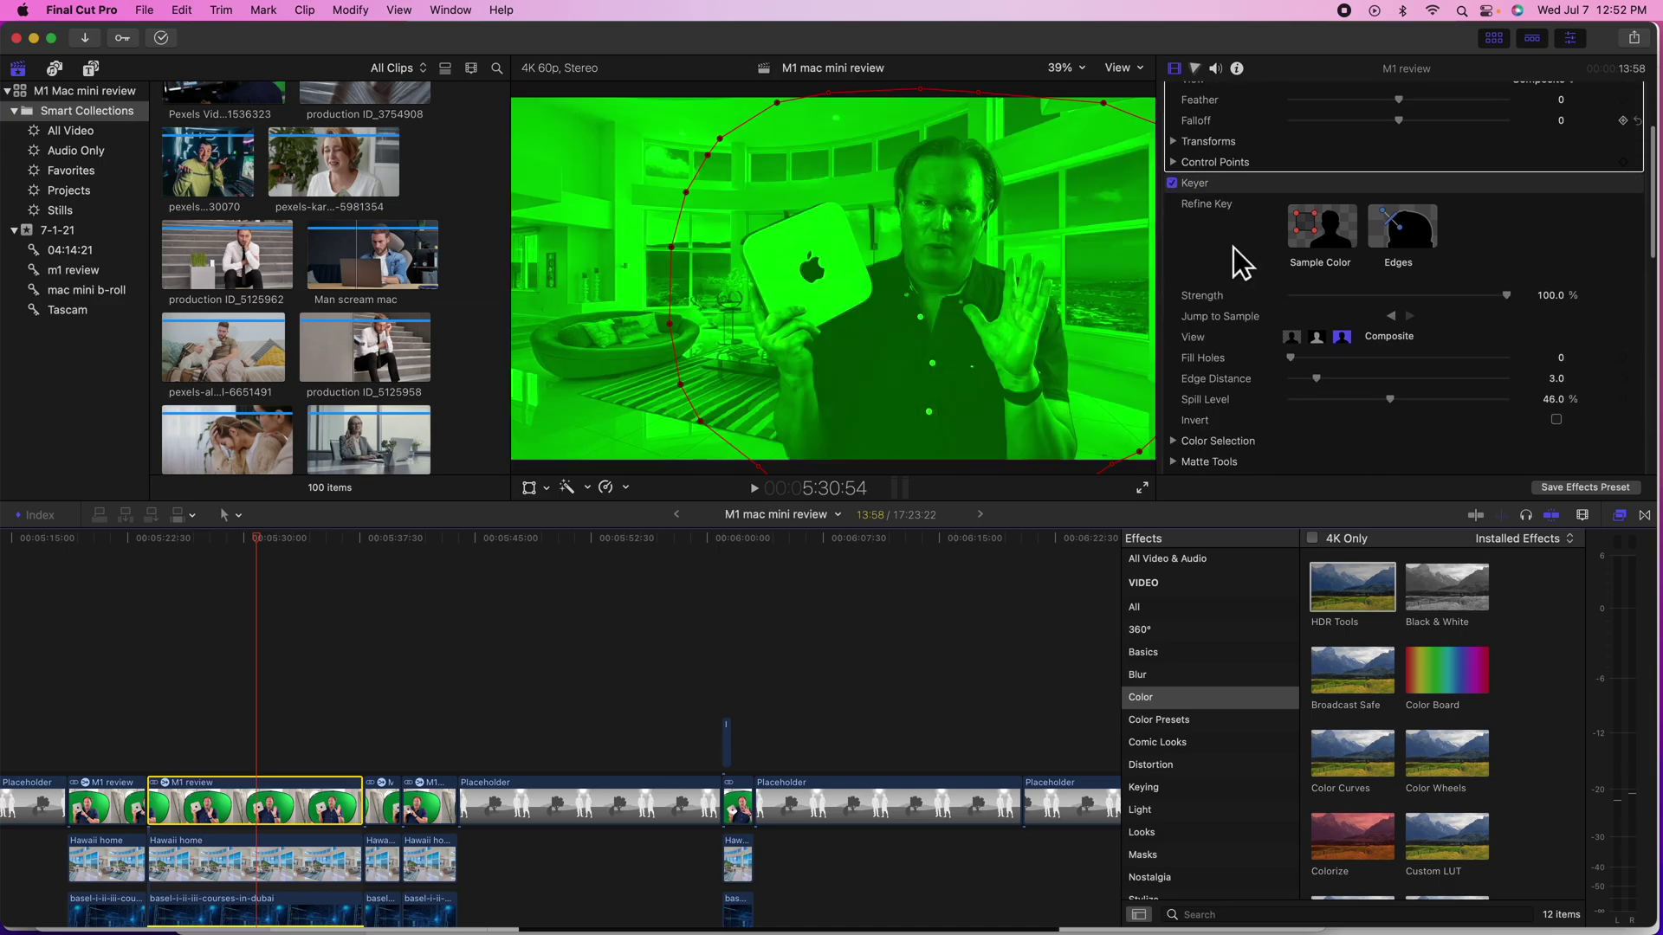
scroll(1234, 247, "up", 10)
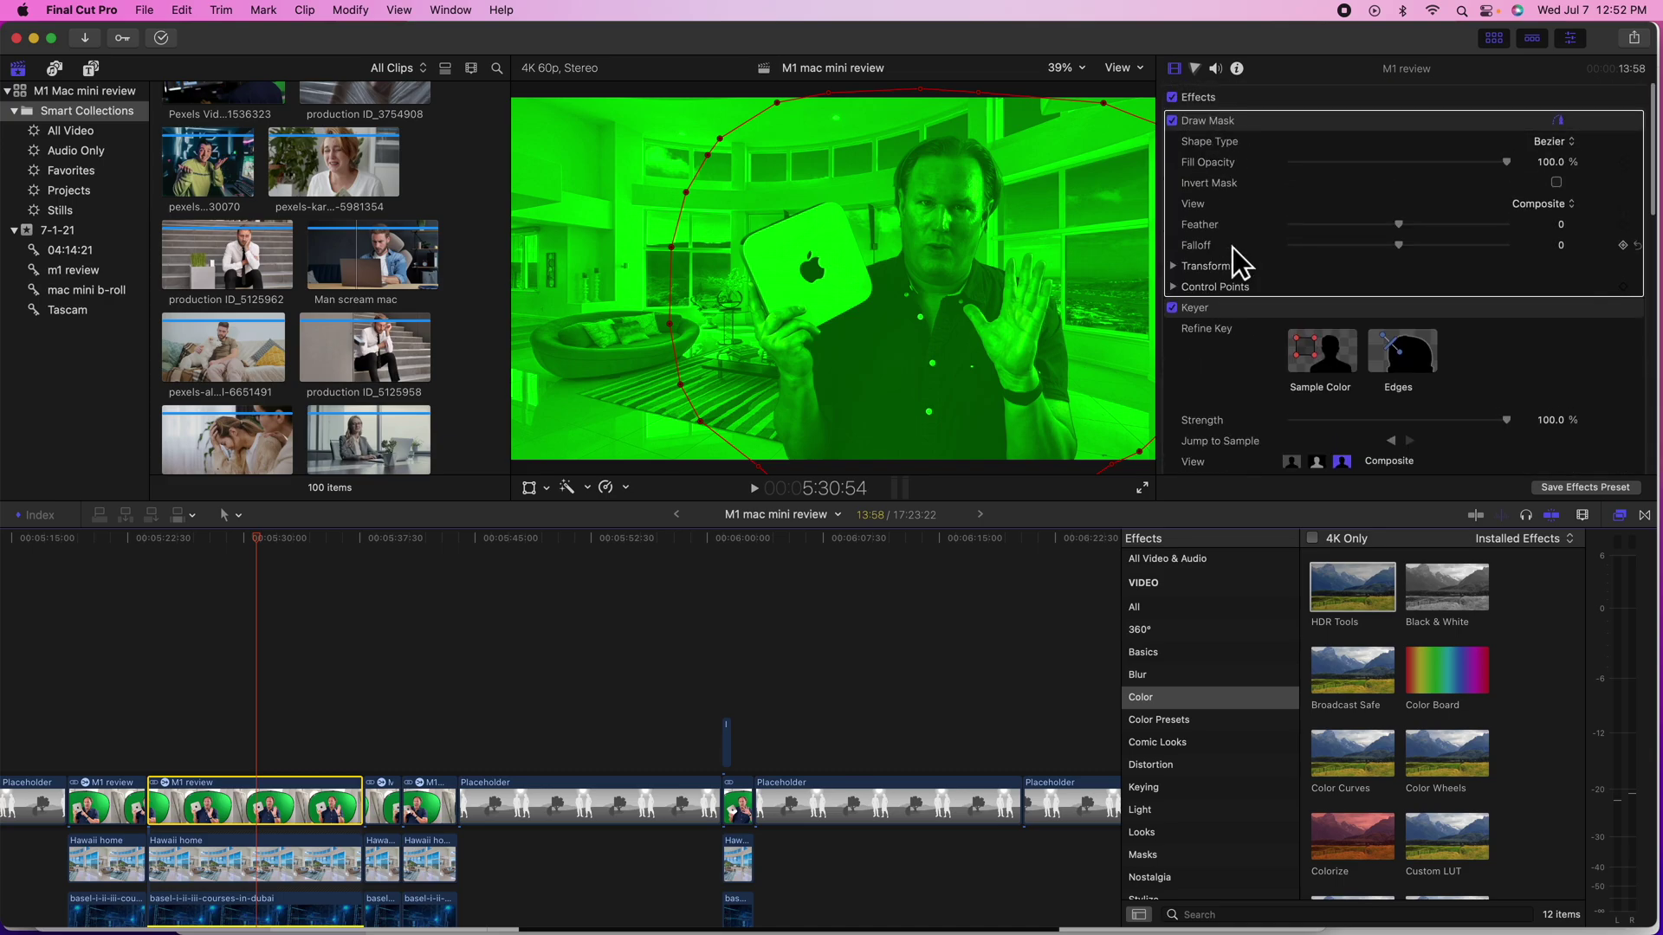
Step: Leave Draw Mask unchecked and toggle the Keyer off and on, ending with it enabled
left_click(1172, 121)
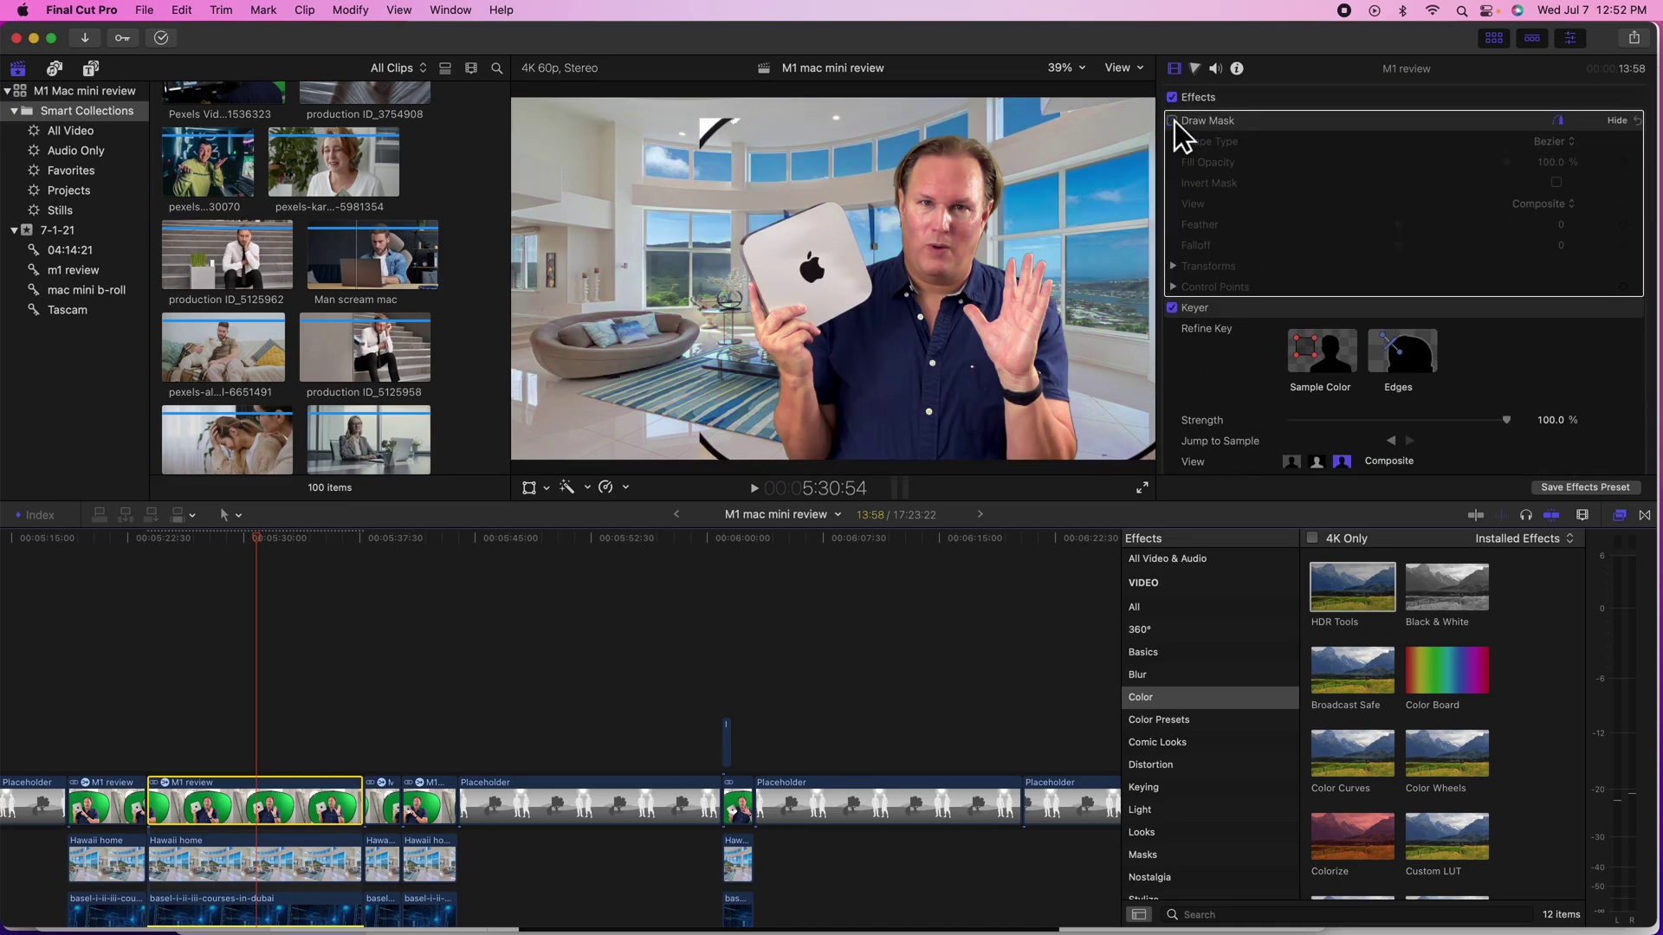
left_click(1172, 121)
left_click(1171, 121)
left_click(1173, 309)
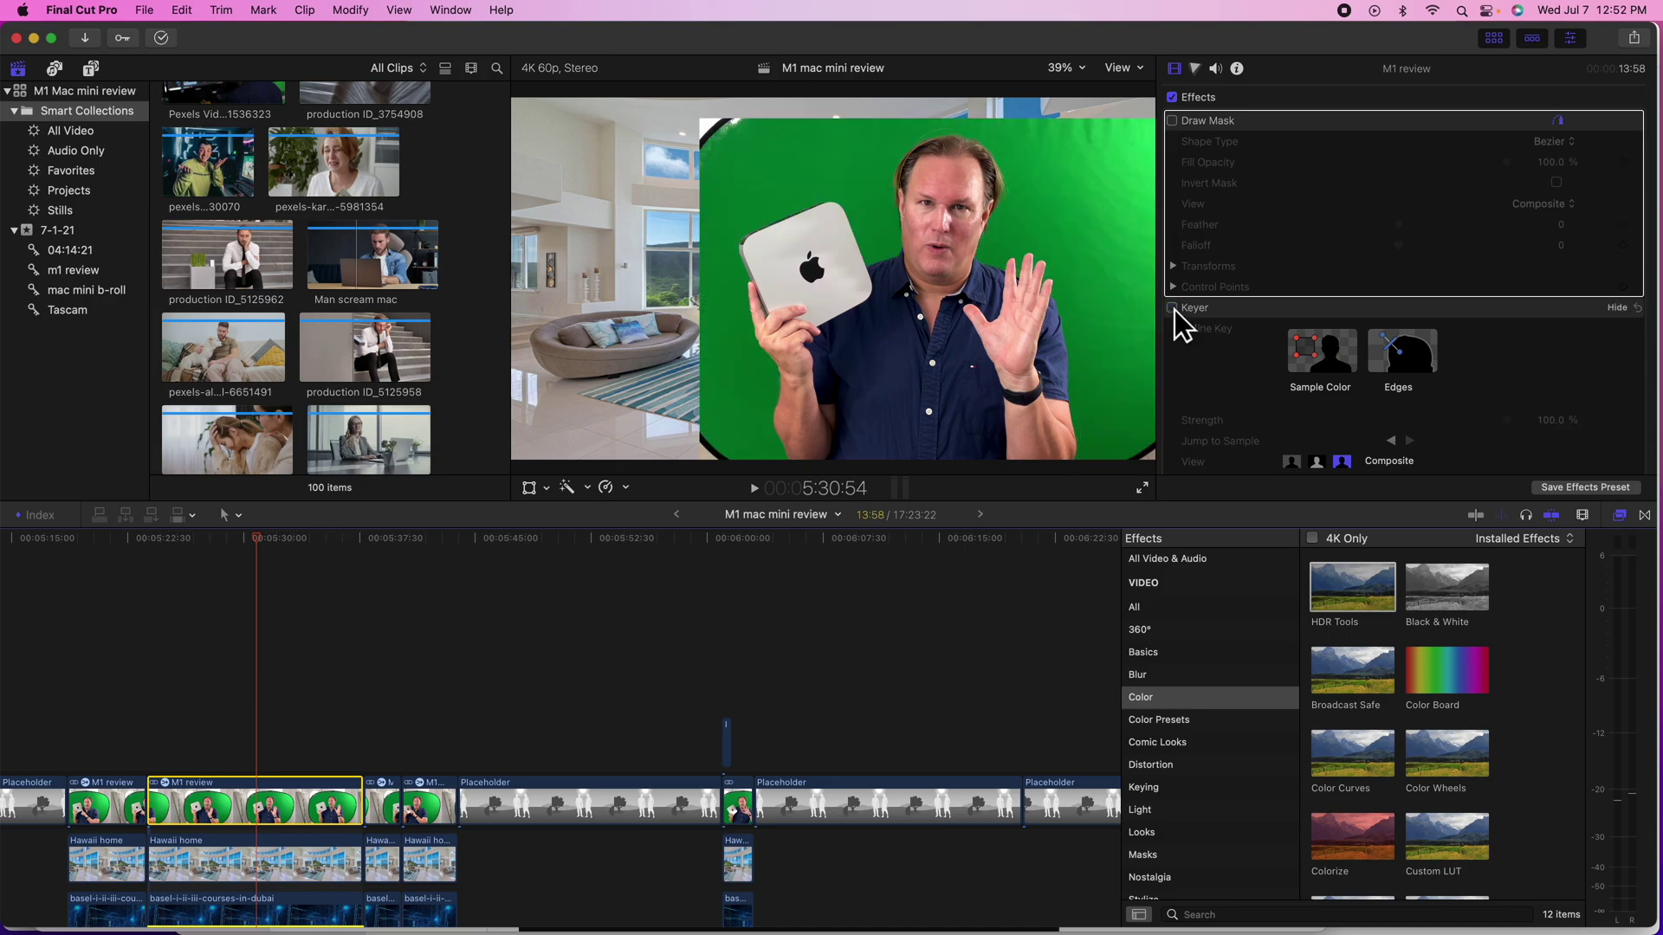
left_click(1173, 308)
left_click(1173, 309)
left_click(1172, 308)
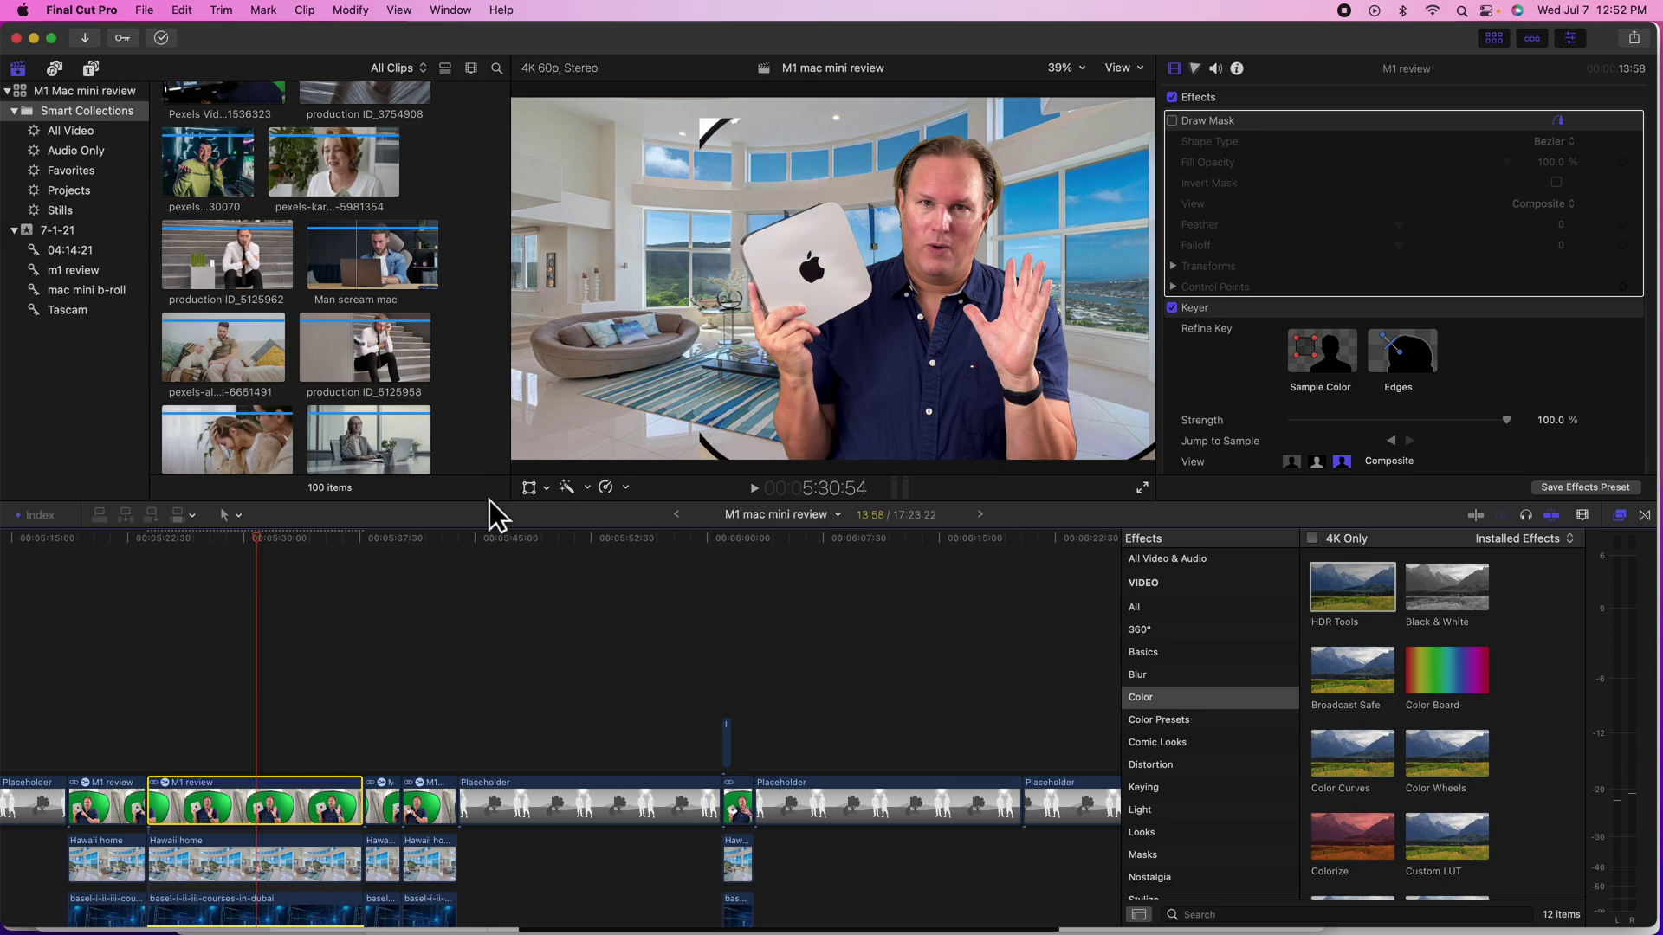
Step: Scrub through the keyed presenter clip between about 5:22 and 5:28
left_click_drag(406, 534, 273, 544)
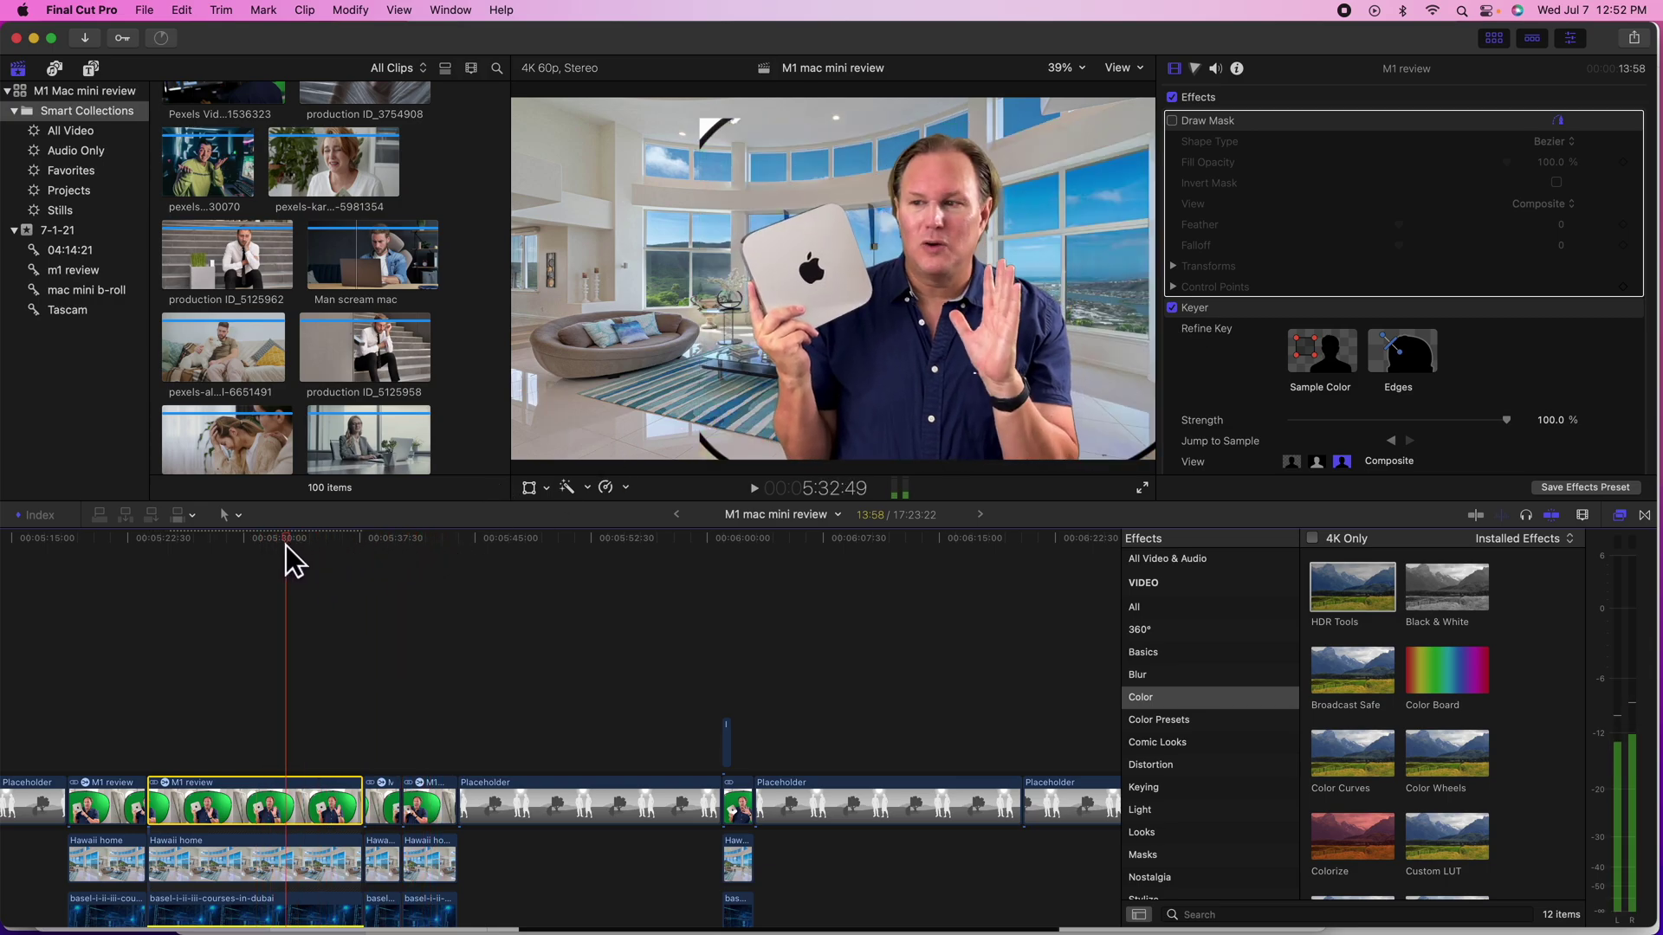
left_click(127, 541)
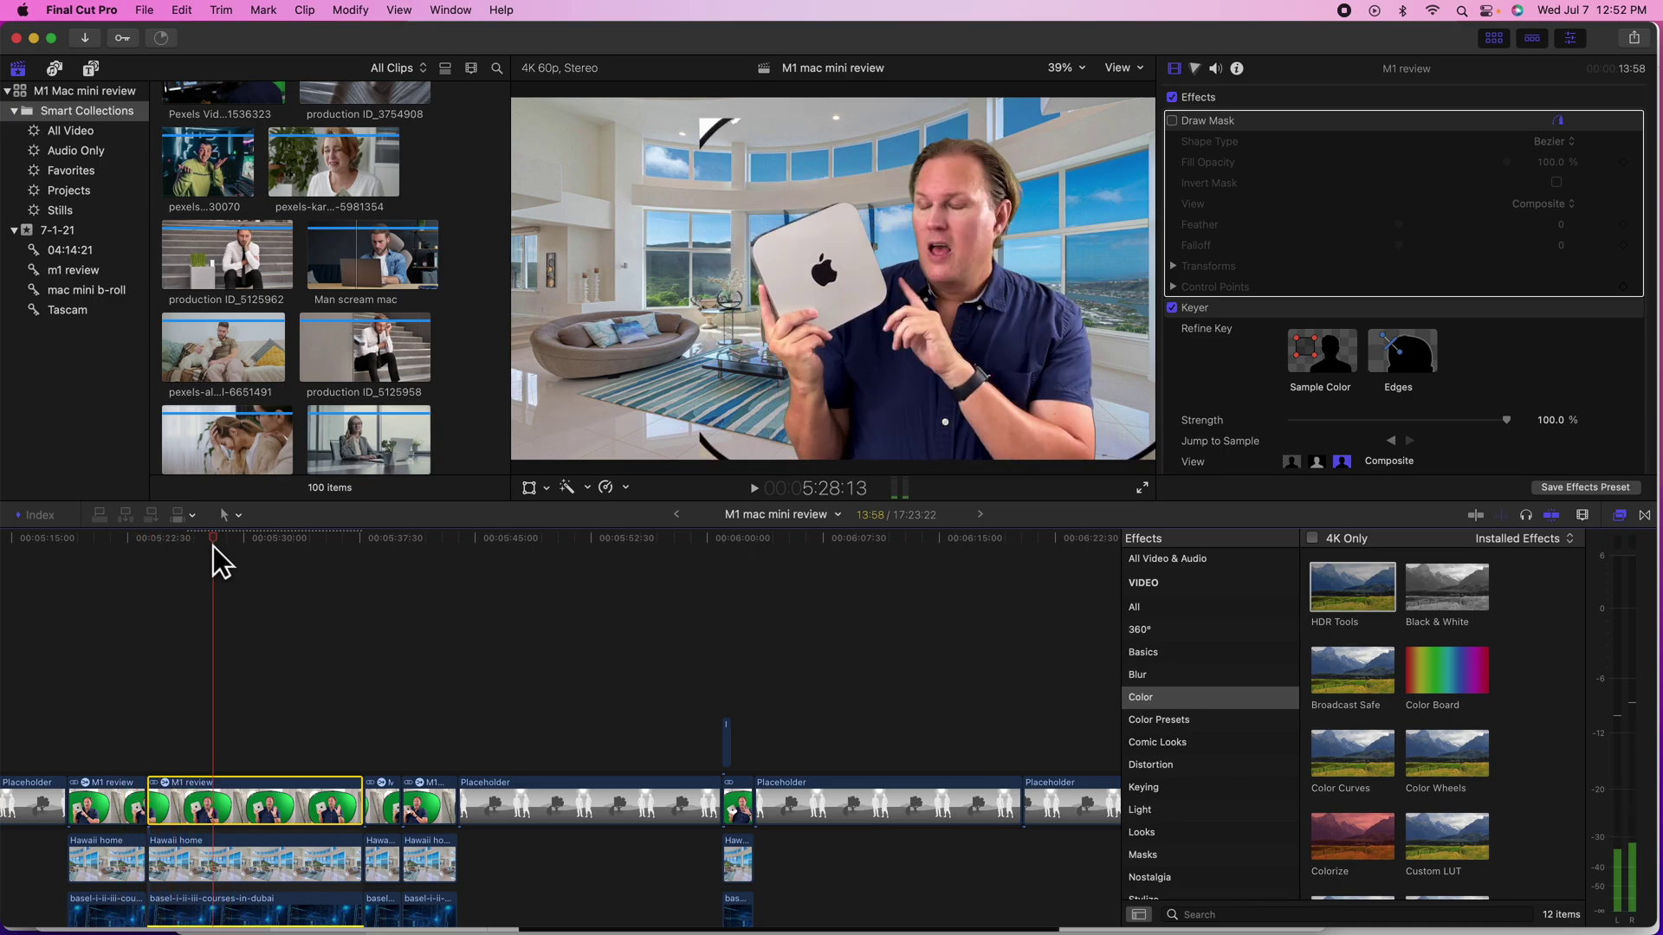
left_click_drag(128, 542, 204, 548)
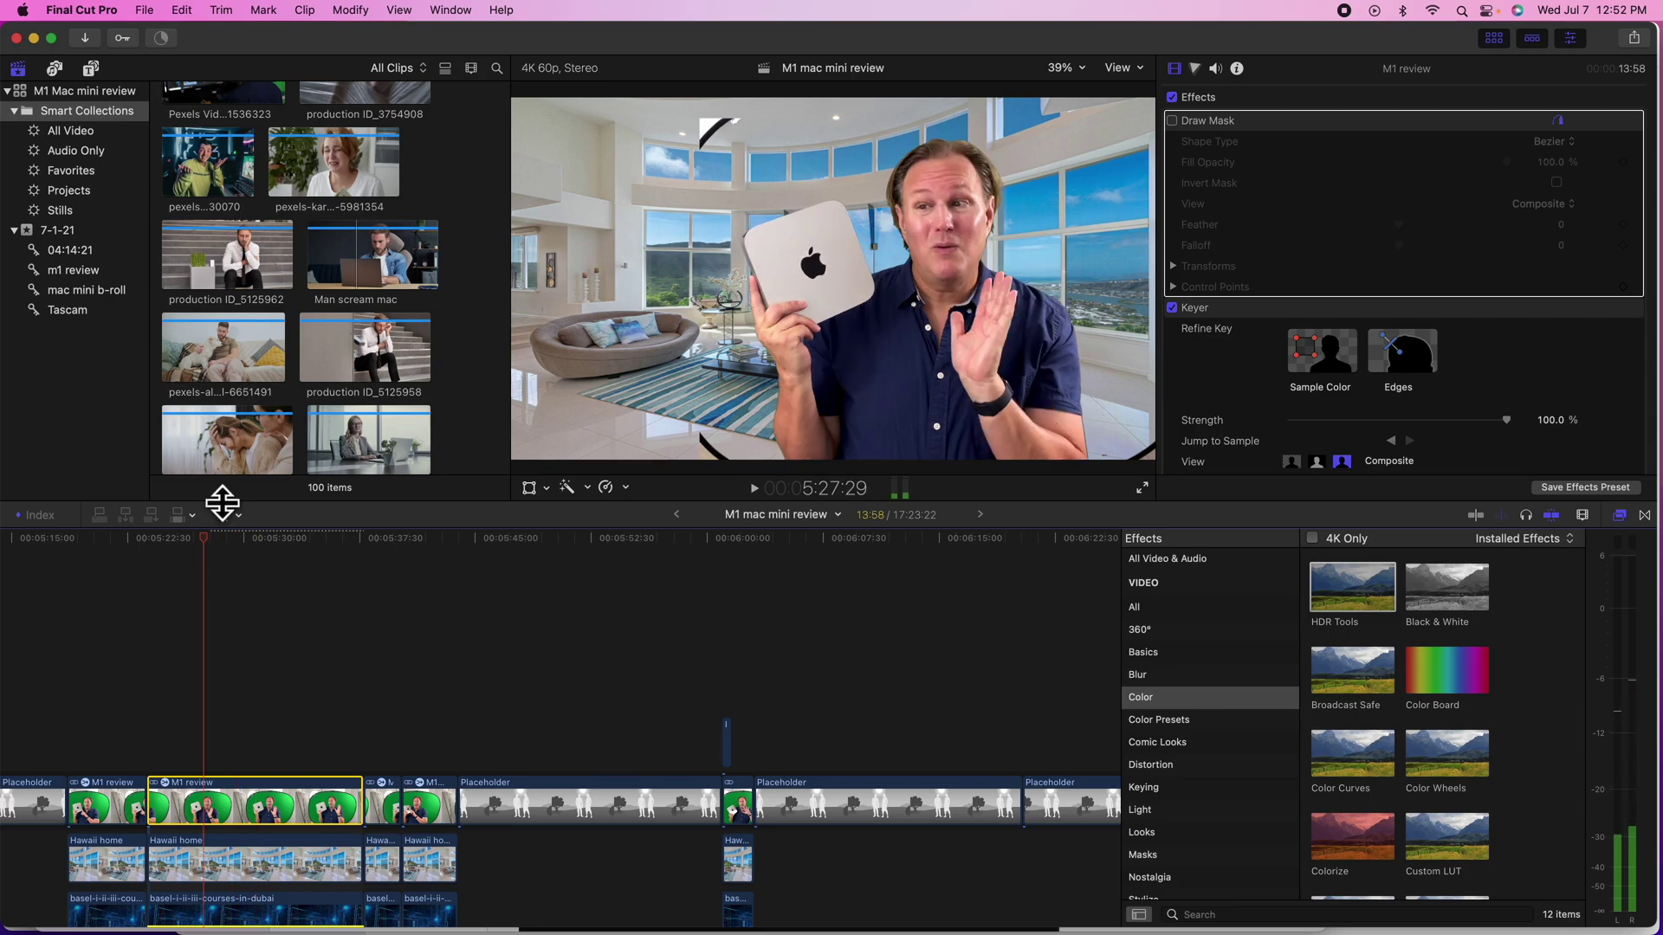
left_click(135, 11)
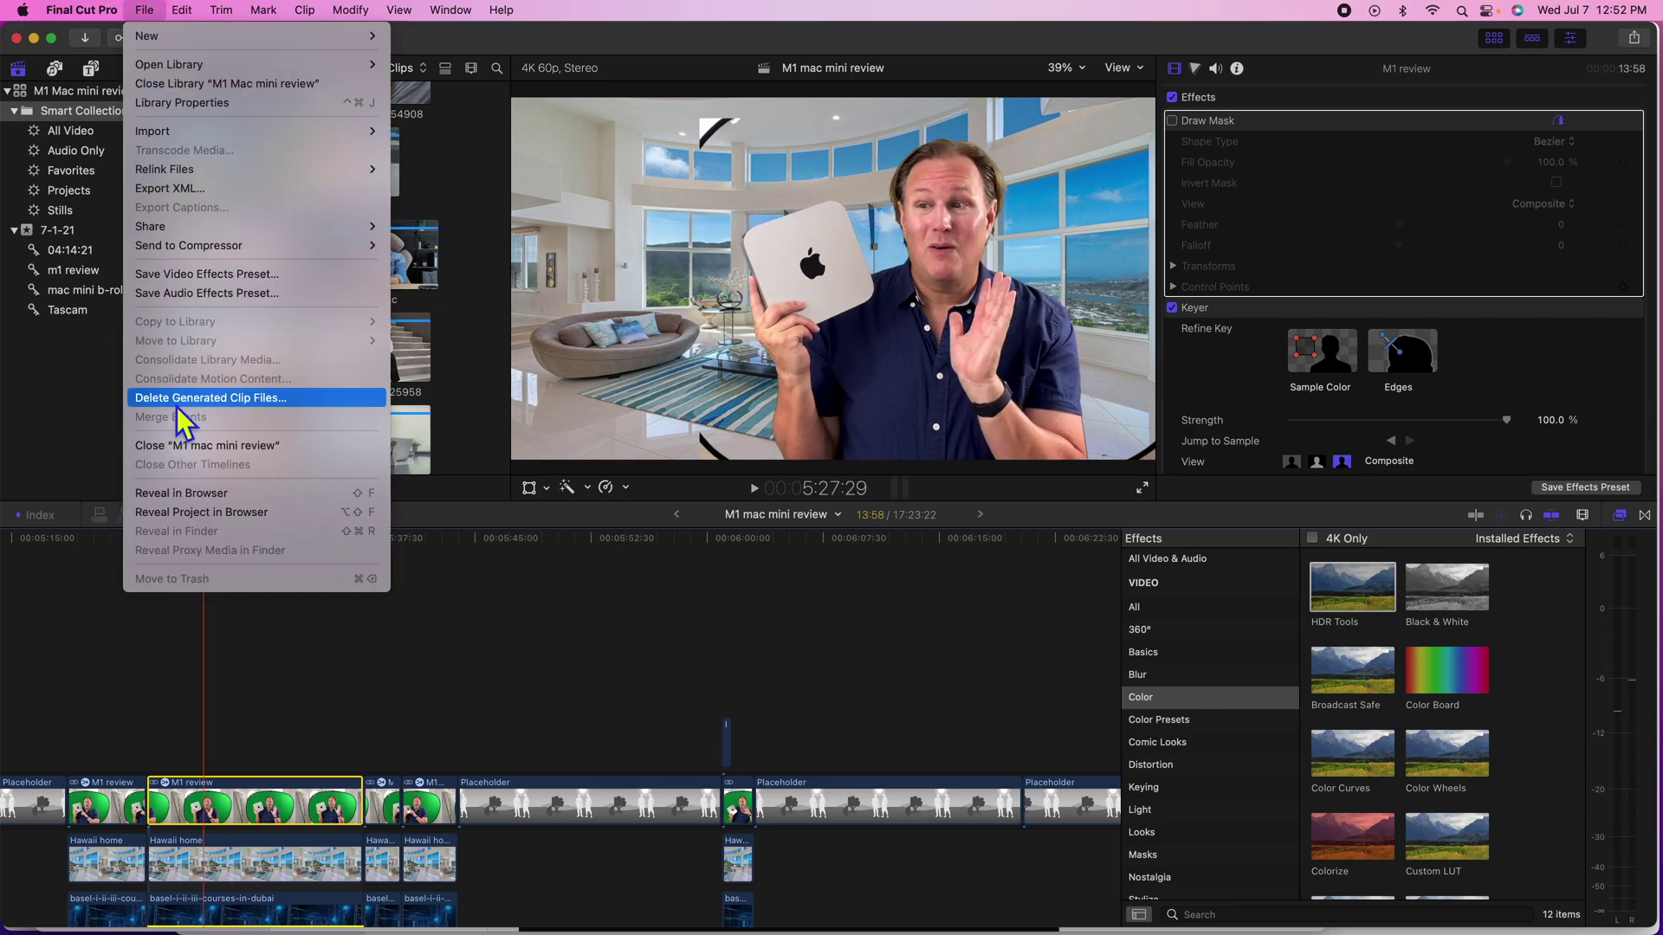
left_click(485, 572)
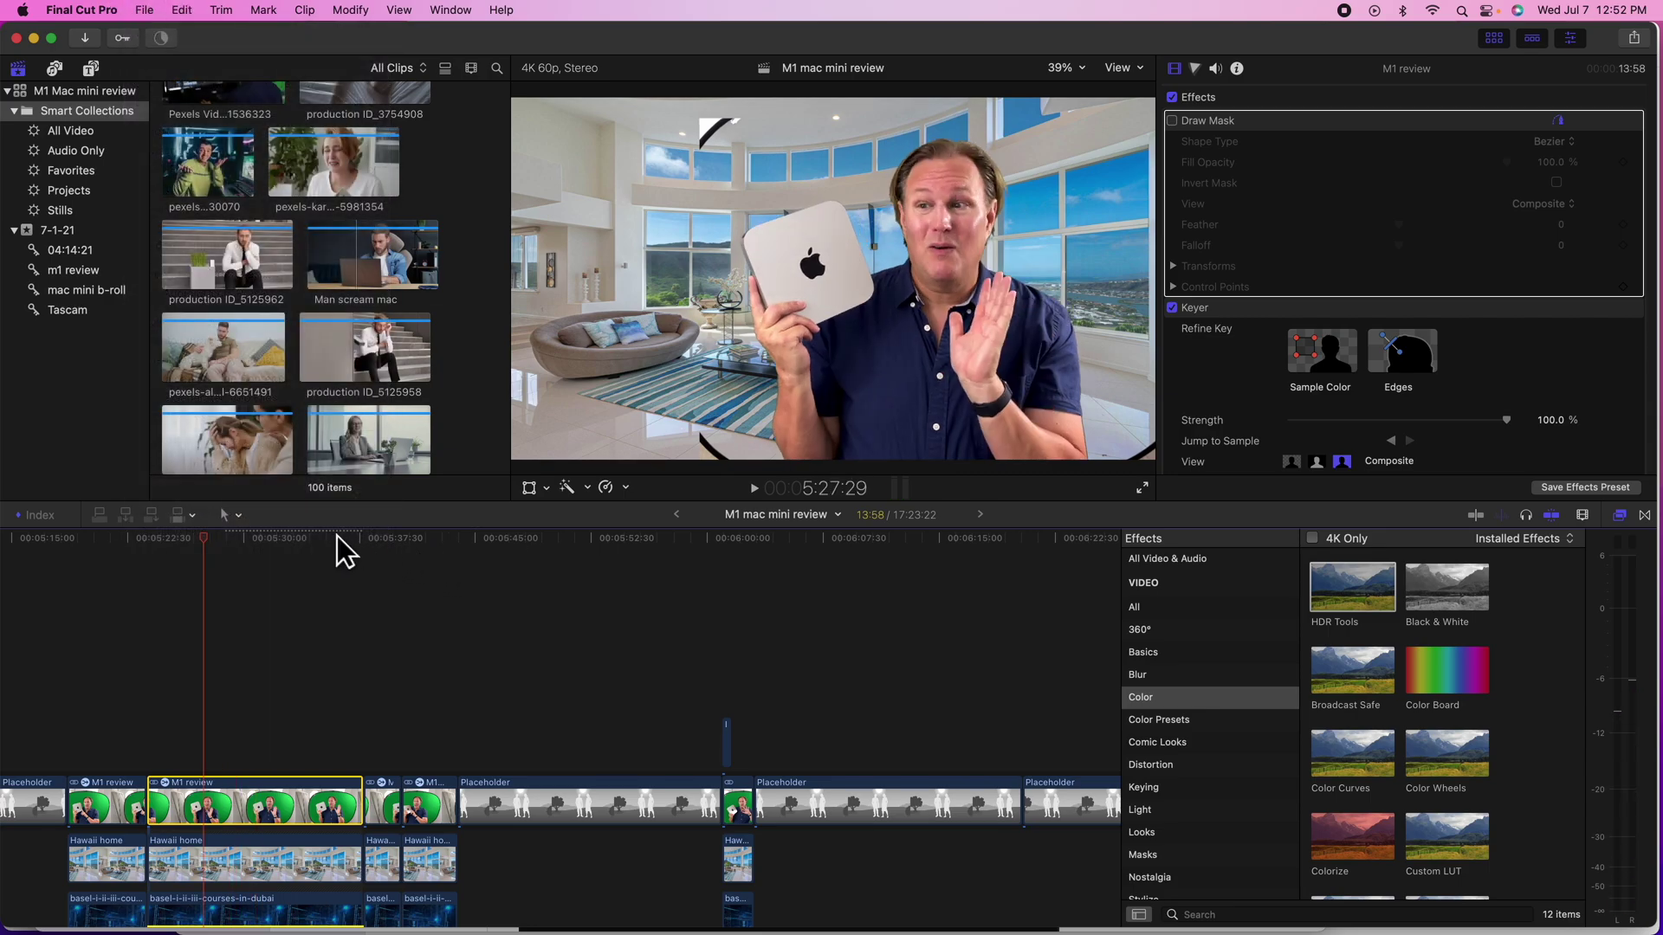
mouse_move(216, 540)
left_mouse_down()
mouse_move(106, 544)
mouse_move(464, 559)
mouse_move(176, 547)
mouse_move(215, 539)
left_mouse_up()
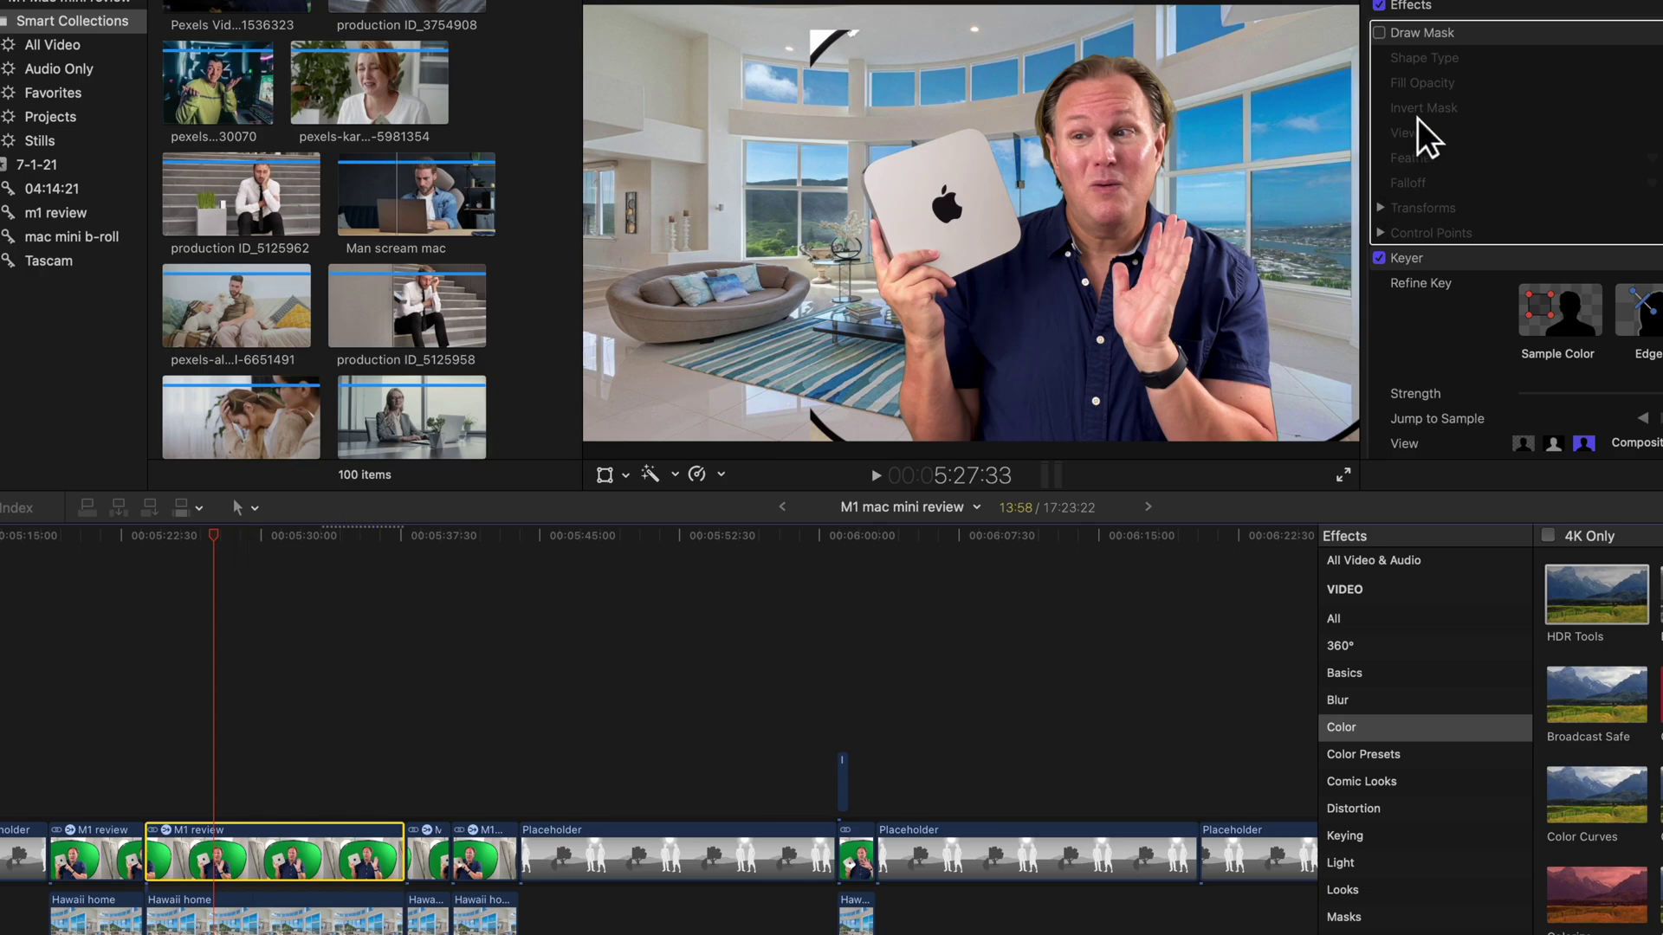
Step: Select the first M1 review clip and switch its drawn mask on, toggling it to compare
left_click(1379, 33)
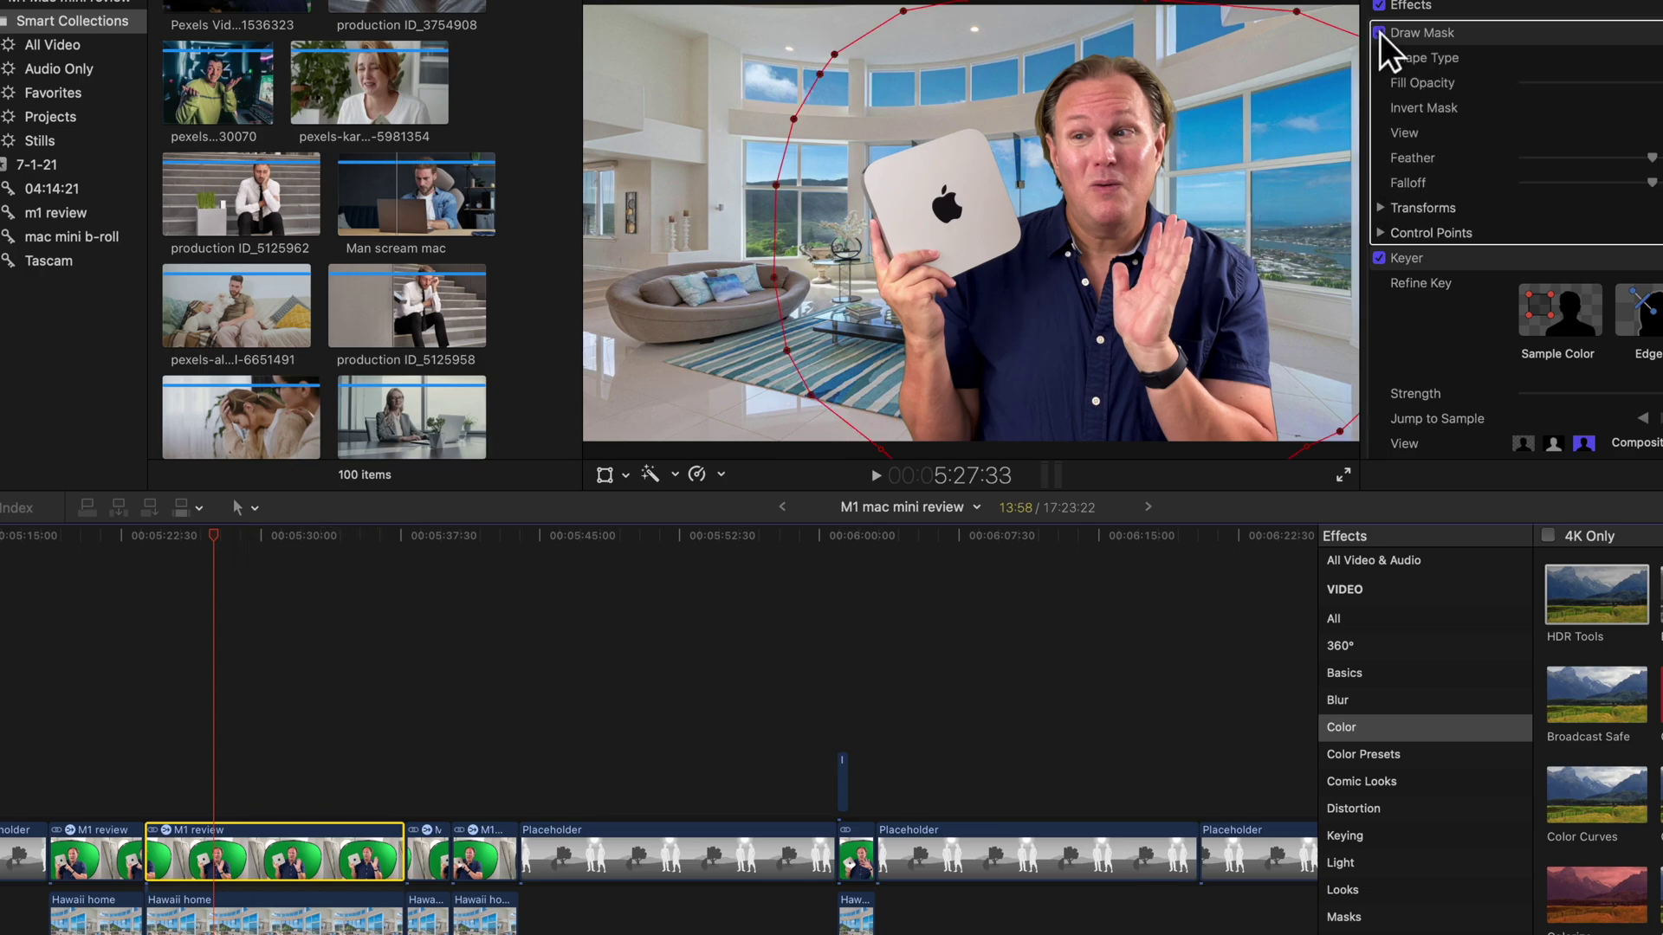
left_click(89, 536)
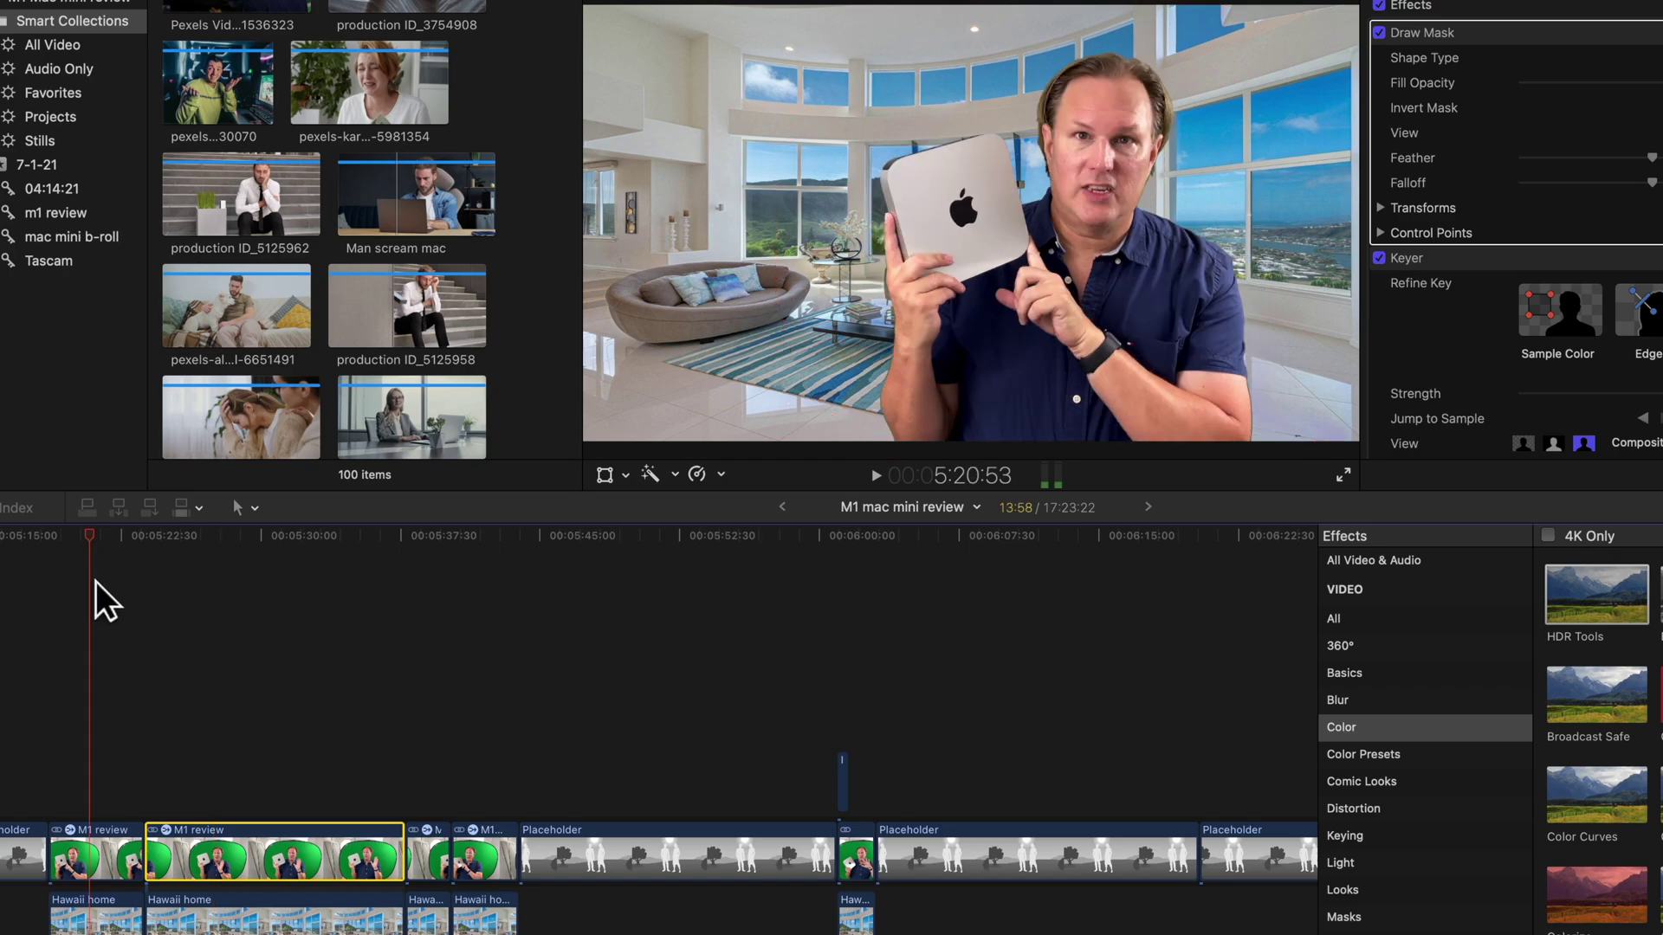
left_click(106, 845)
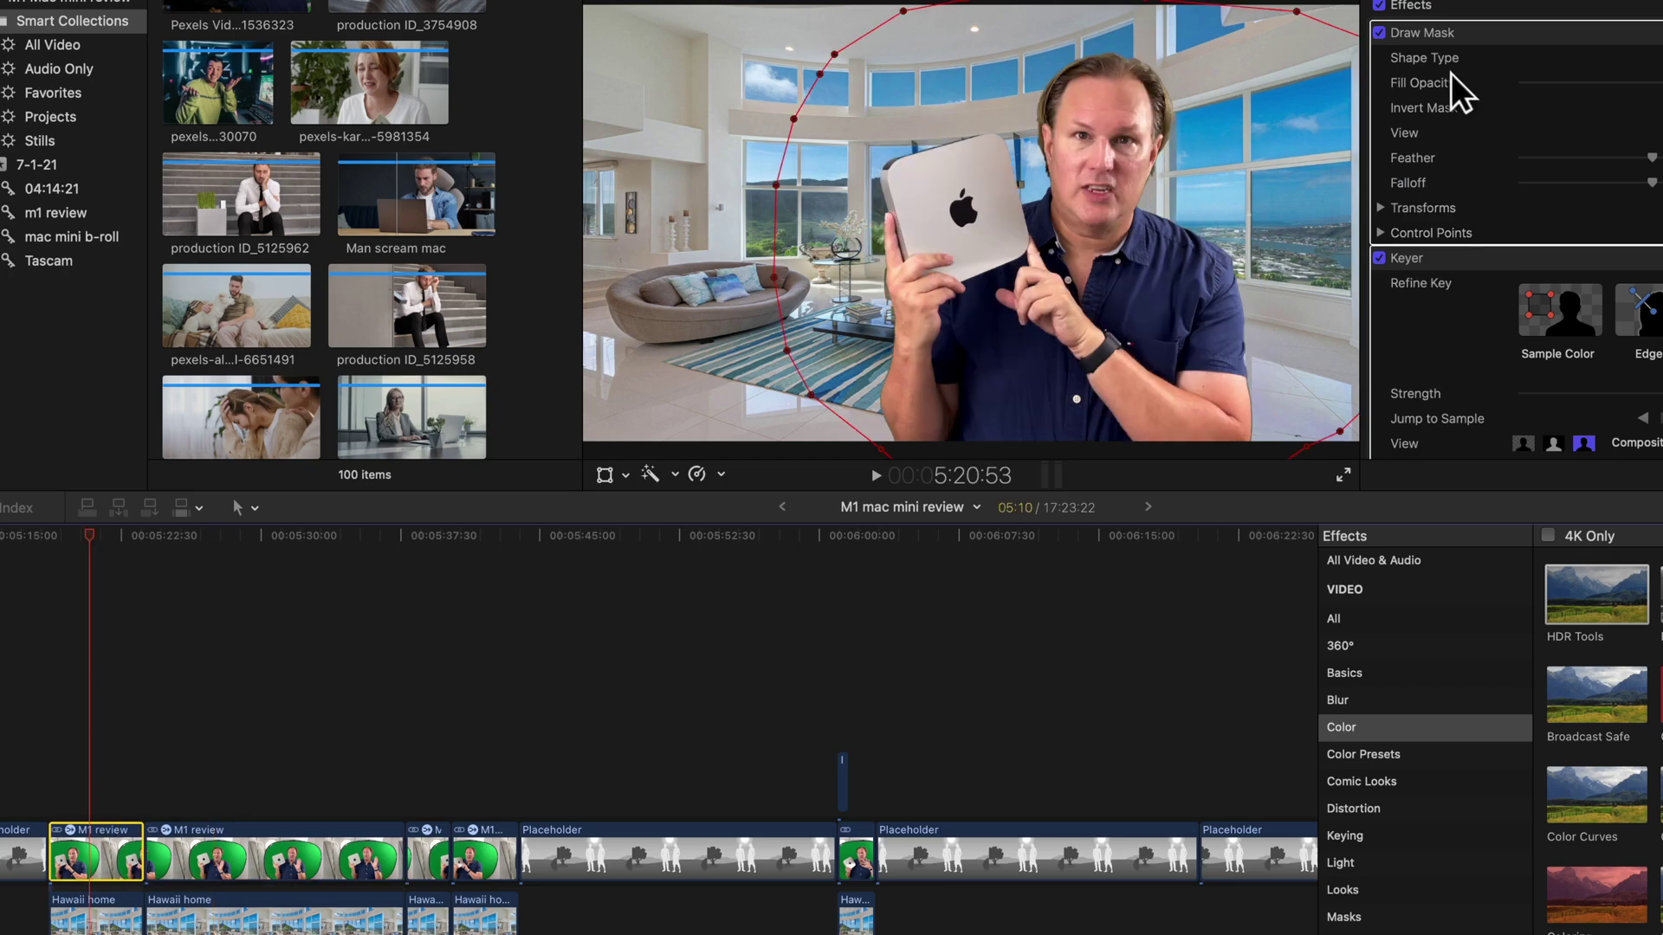
left_click(1380, 35)
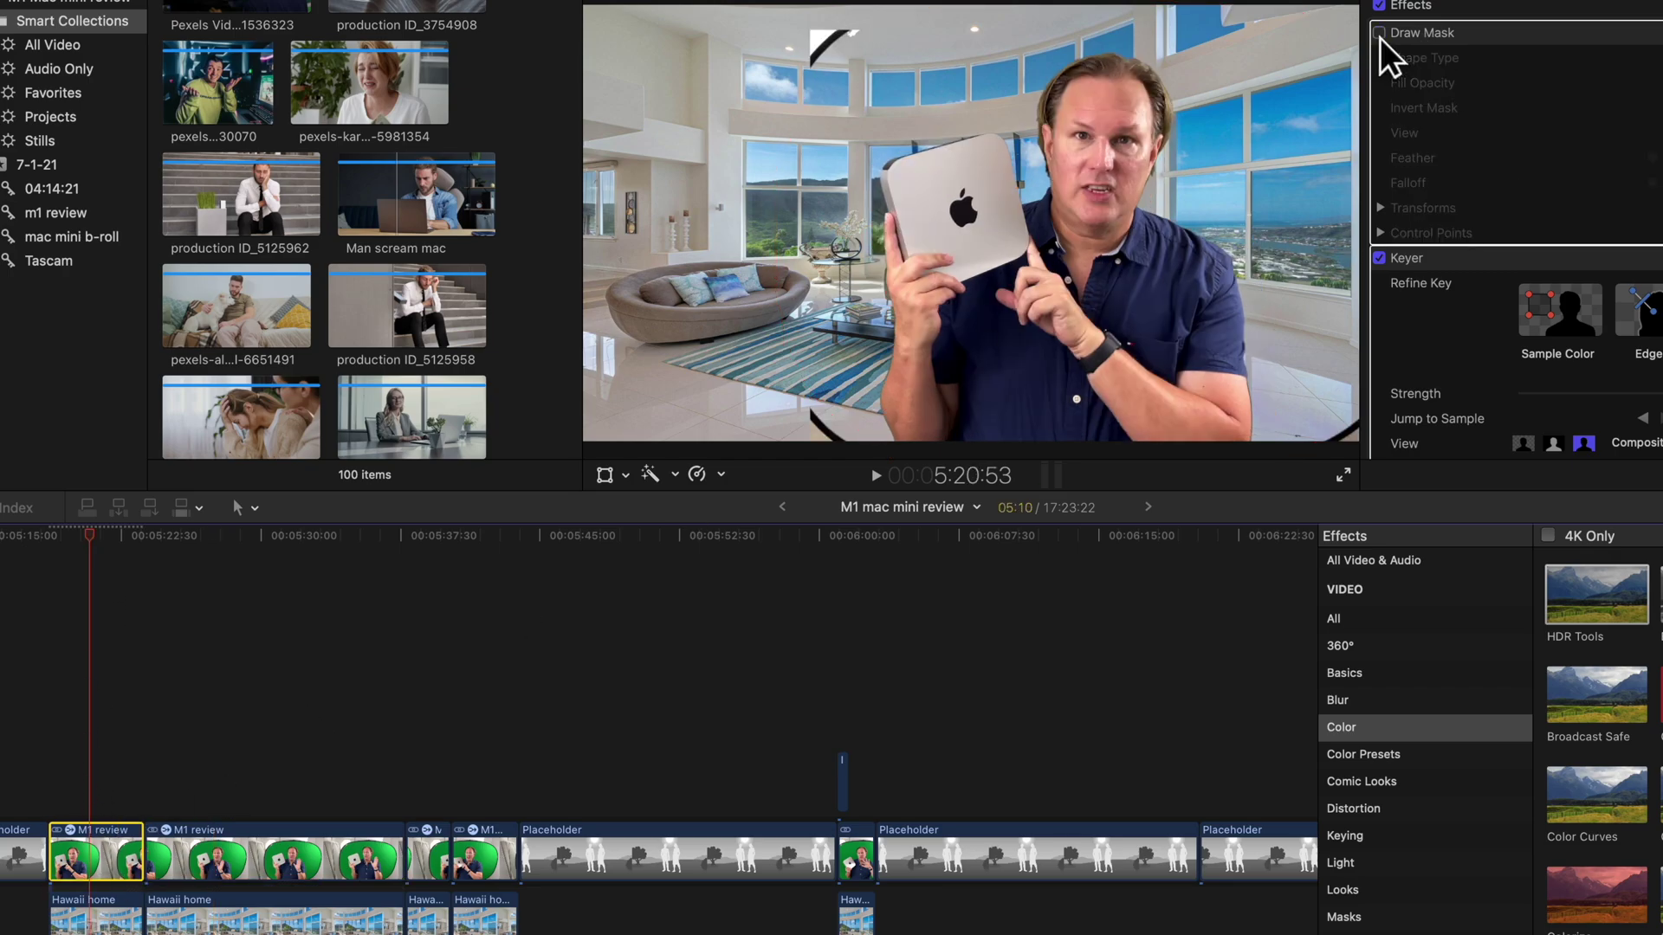
left_click(1379, 34)
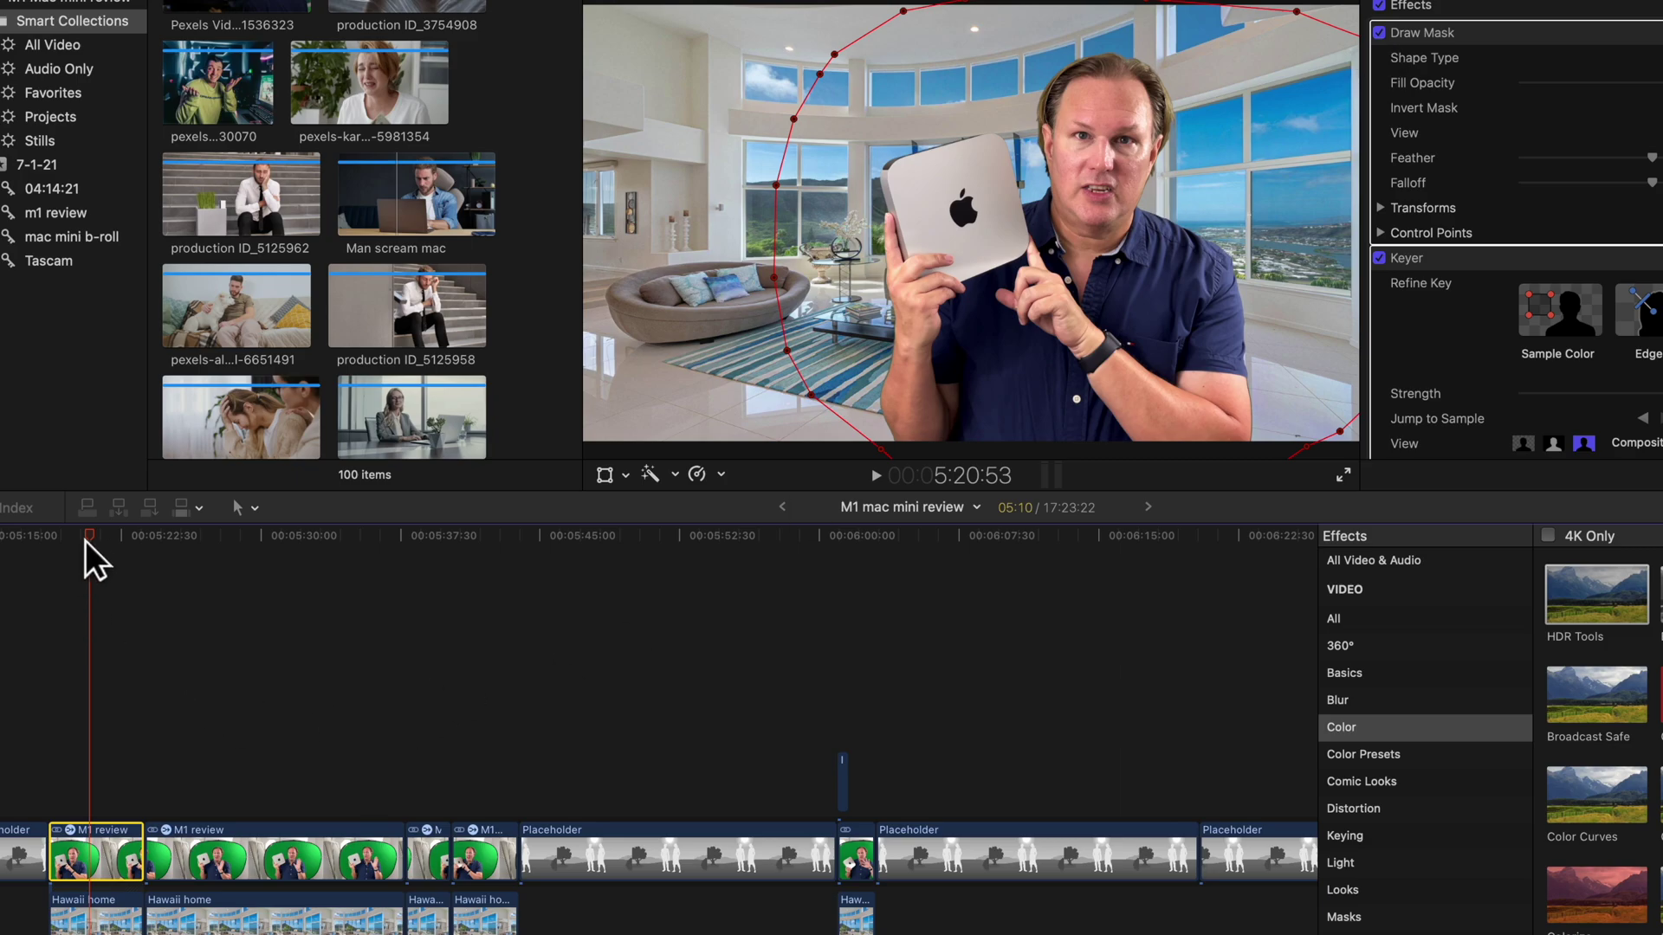
Step: Scrub through the M1 review clip and park the playhead on a later M1 review clip
left_click_drag(84, 541, 451, 580)
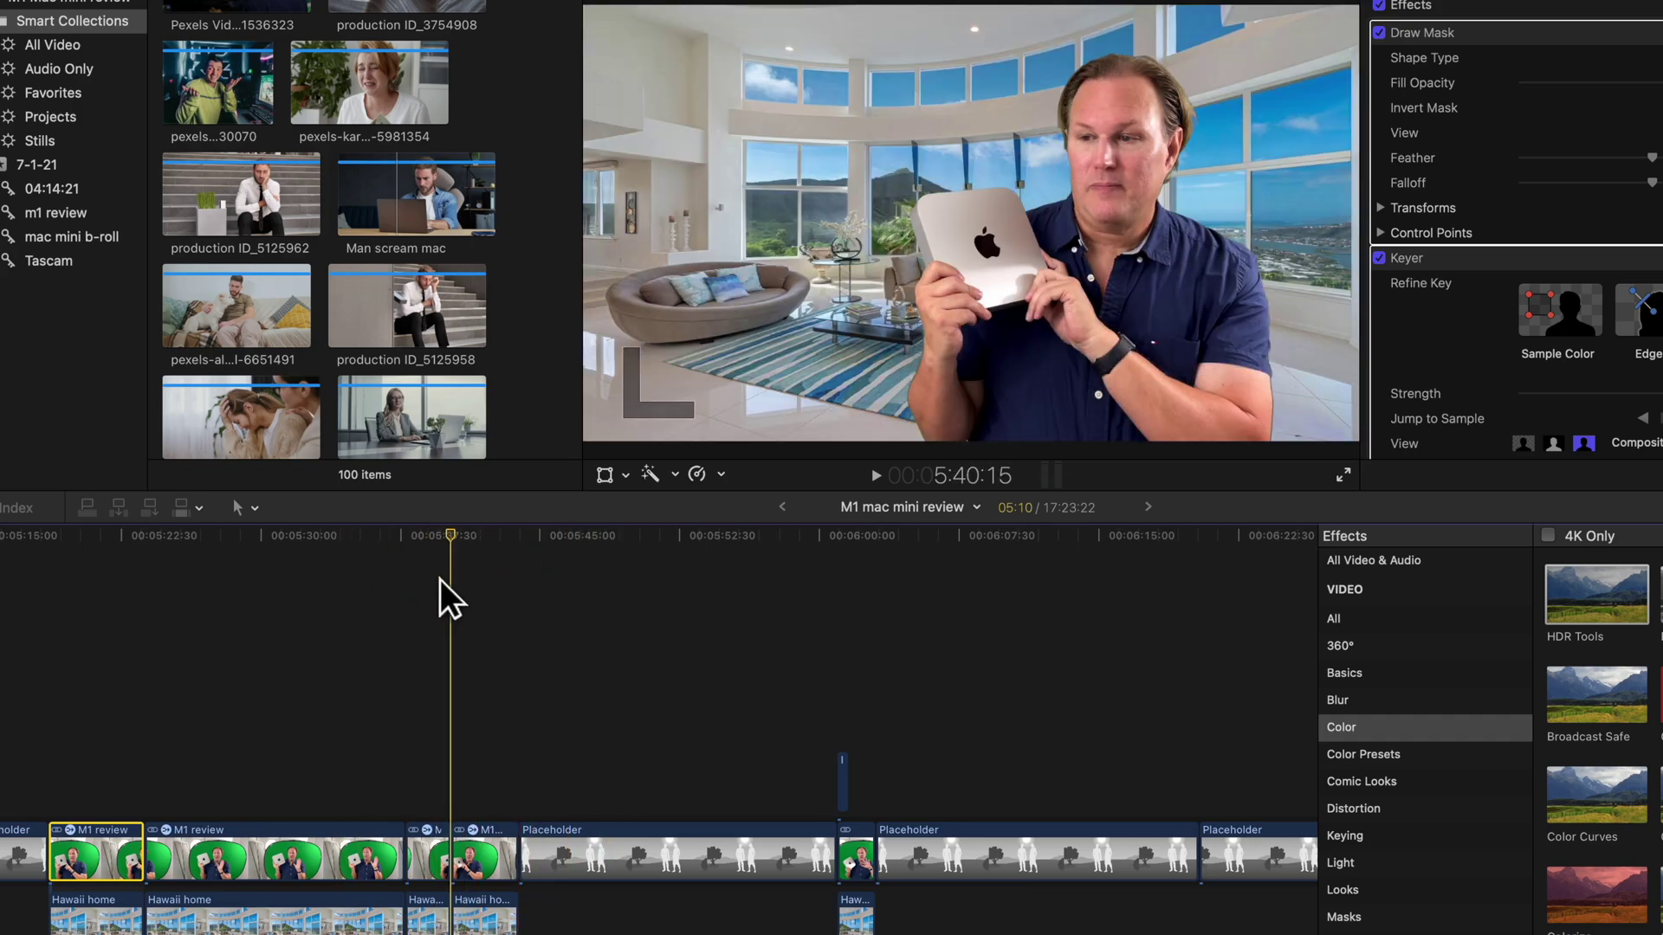
scroll(455, 580, "right", 10)
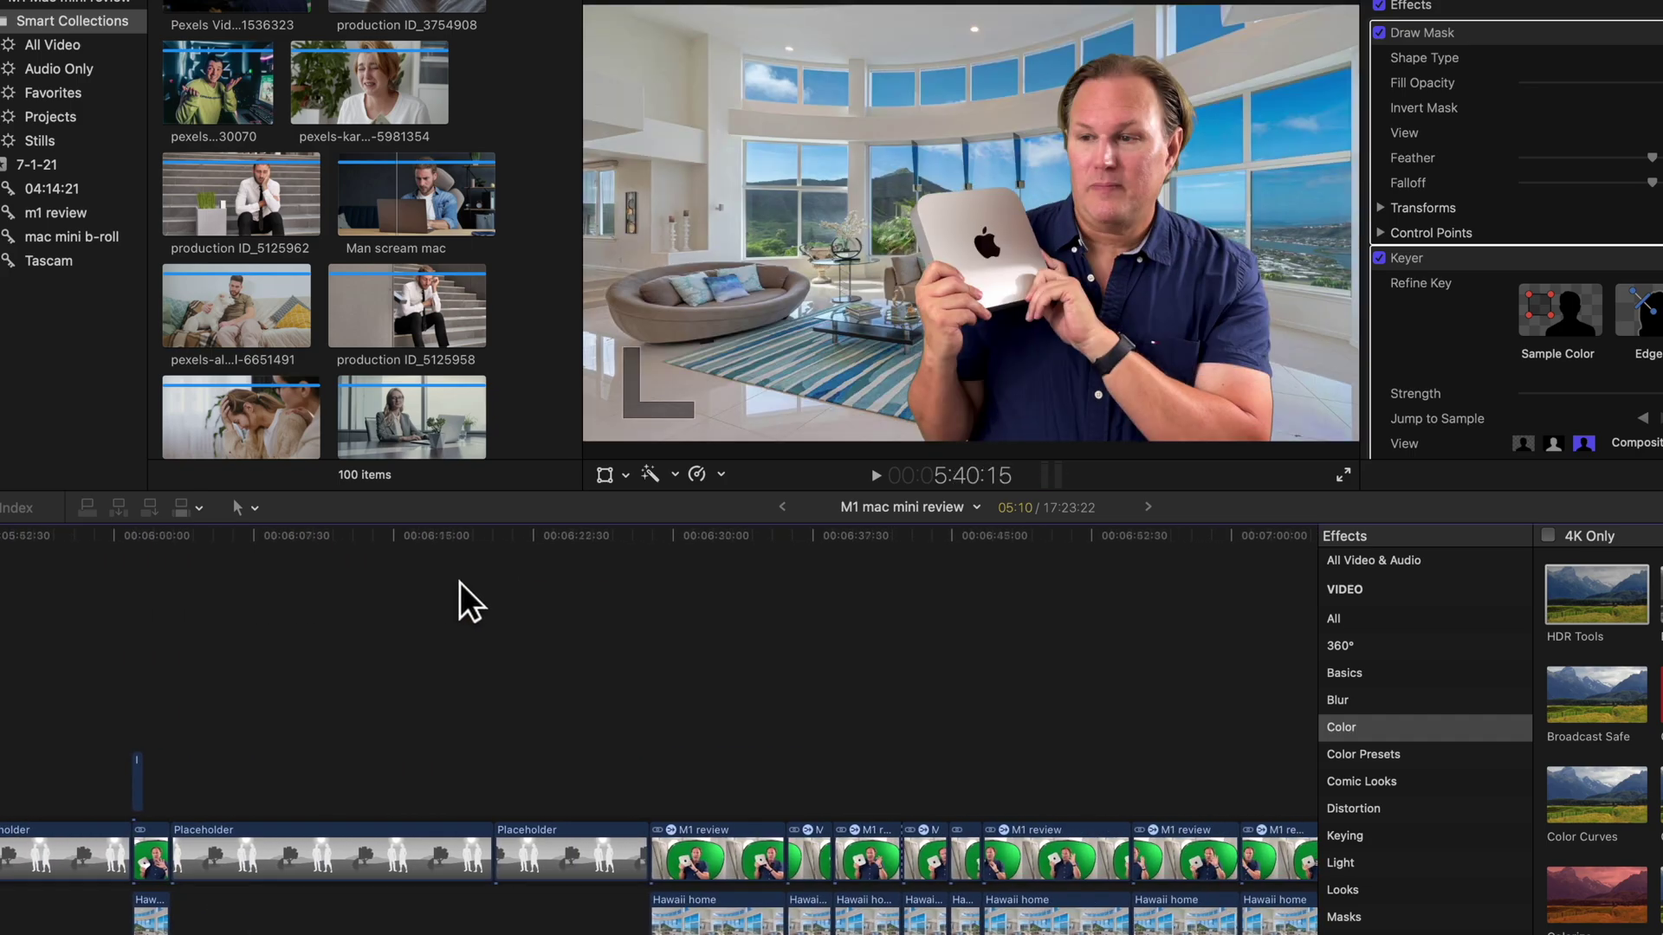
scroll(460, 584, "right", 5)
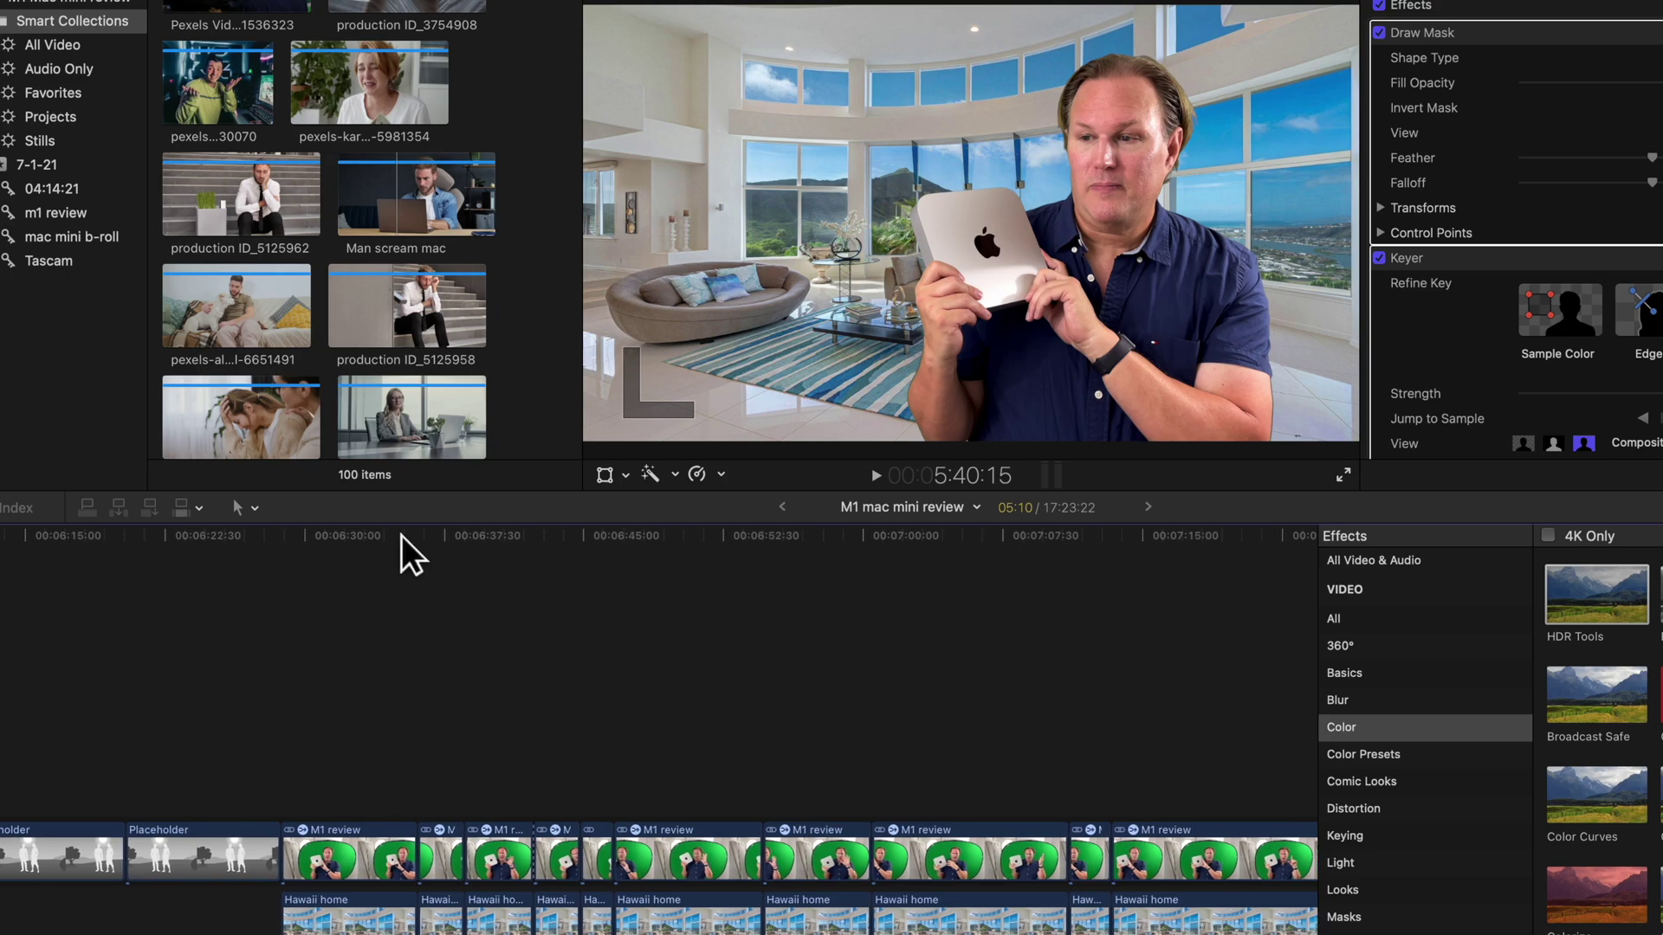
left_click(338, 537)
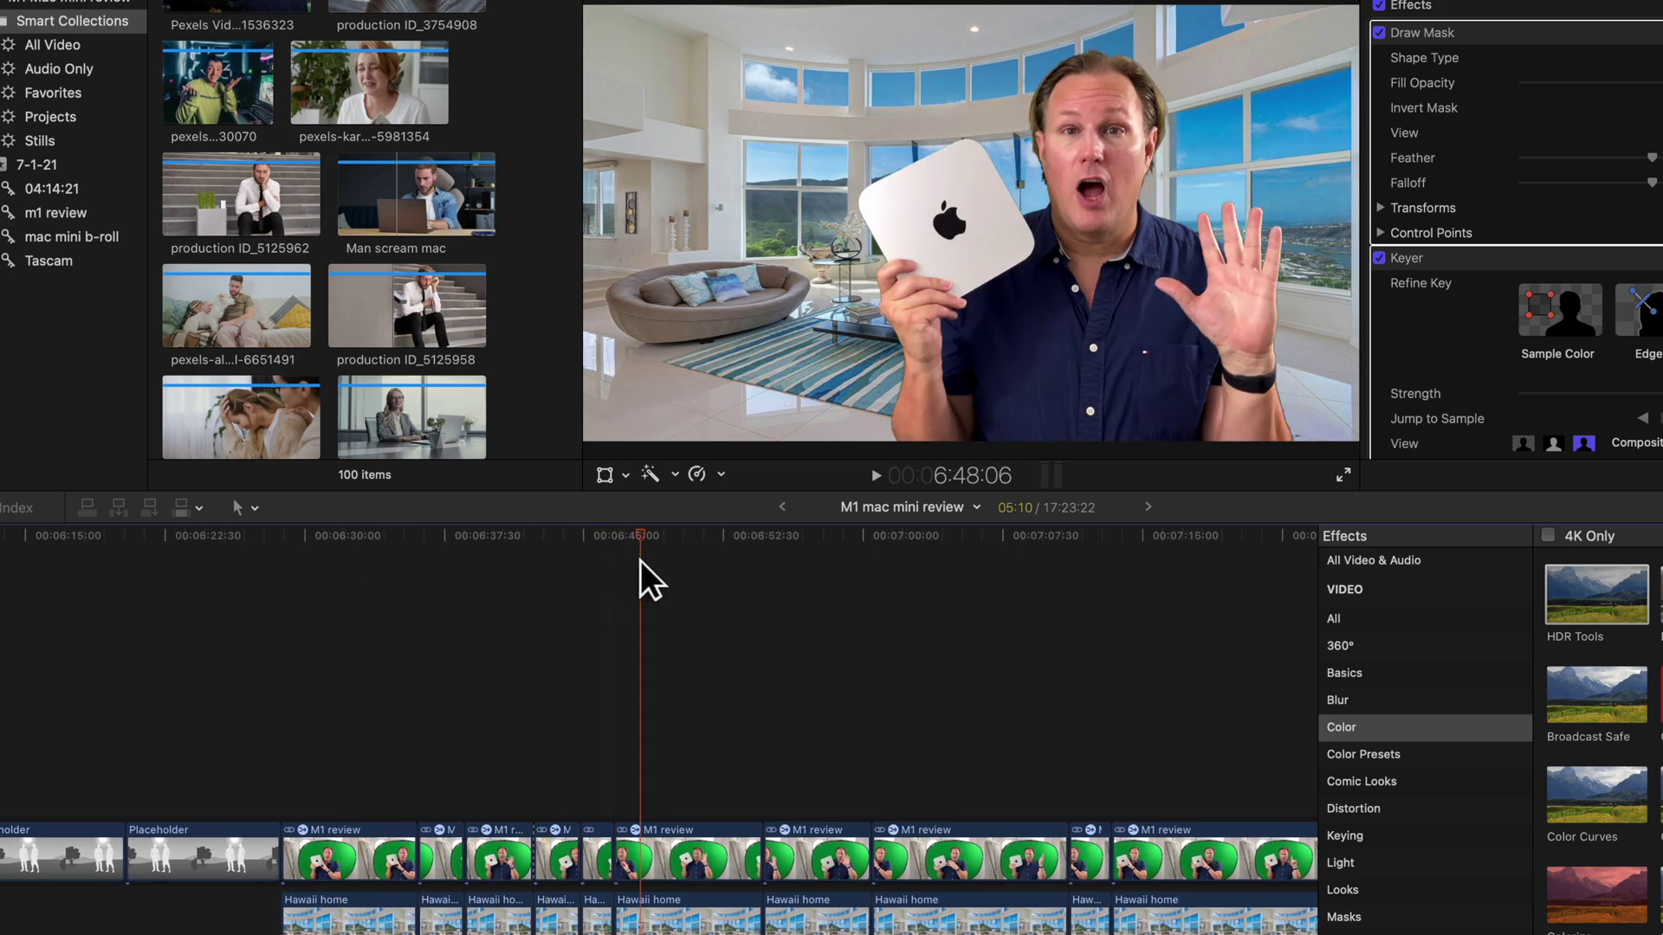
left_click(418, 559)
scroll(428, 563, "left", 20)
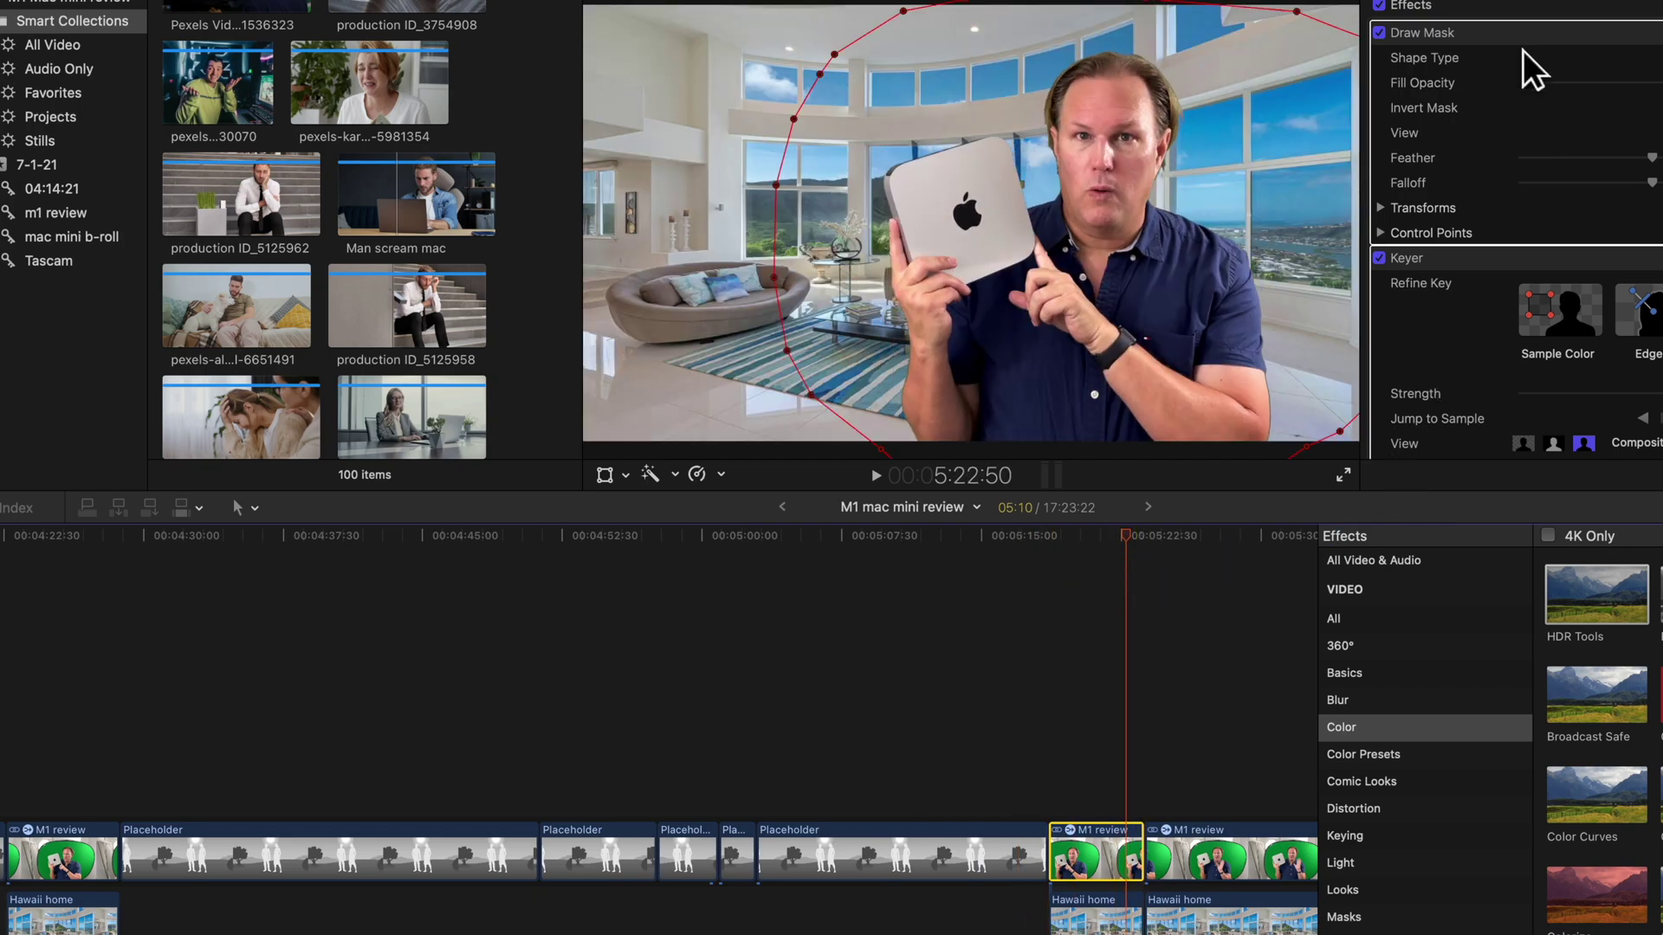
Step: Toggle the drawn mask off and back on, then move the playhead into the M1 review clips
left_click(1380, 35)
left_click(1381, 35)
scroll(863, 571, "right", 10)
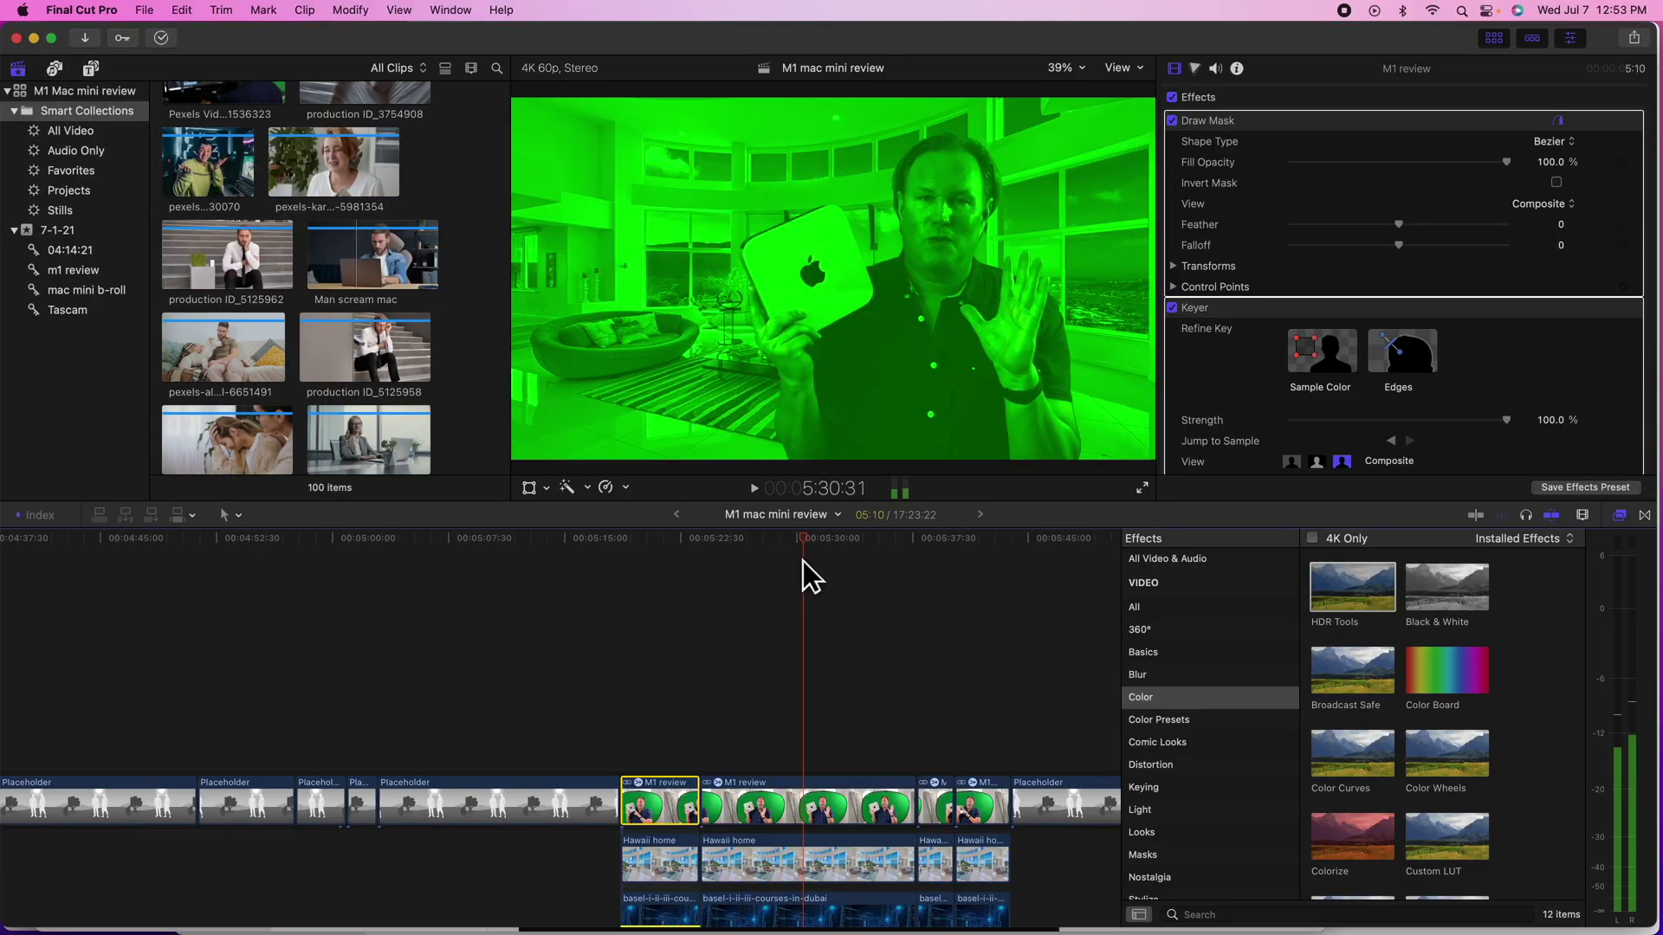
left_click(855, 697)
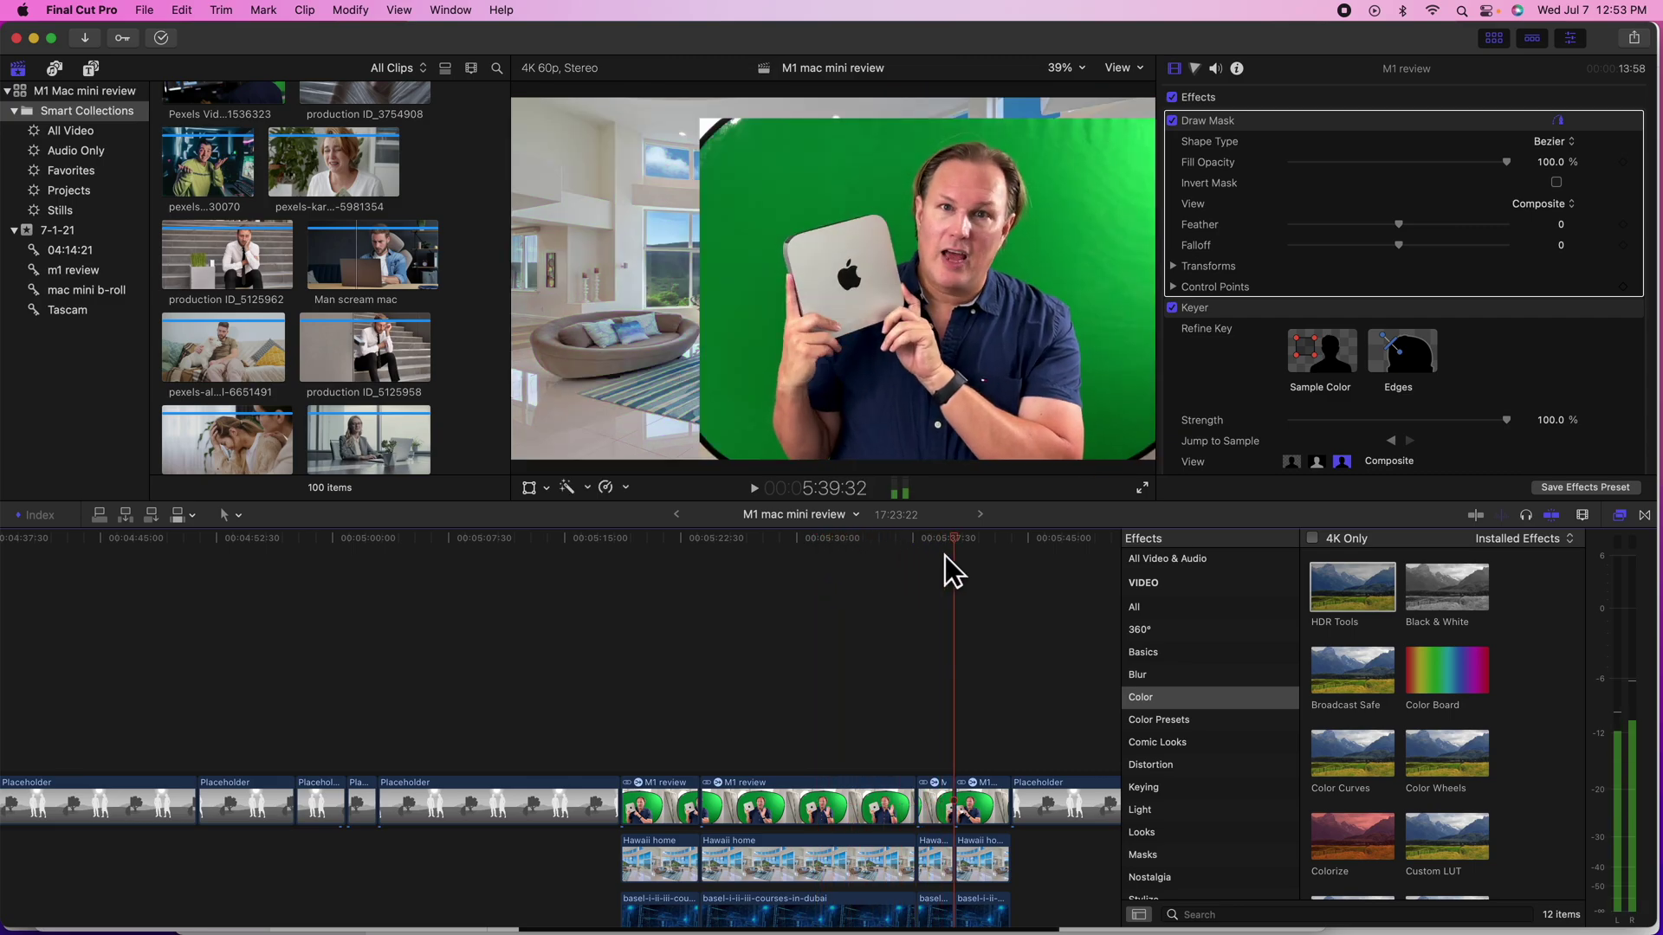
Step: Select the short clip, enable its Draw Mask and Keyer, and scrub to check the render
left_click(935, 792)
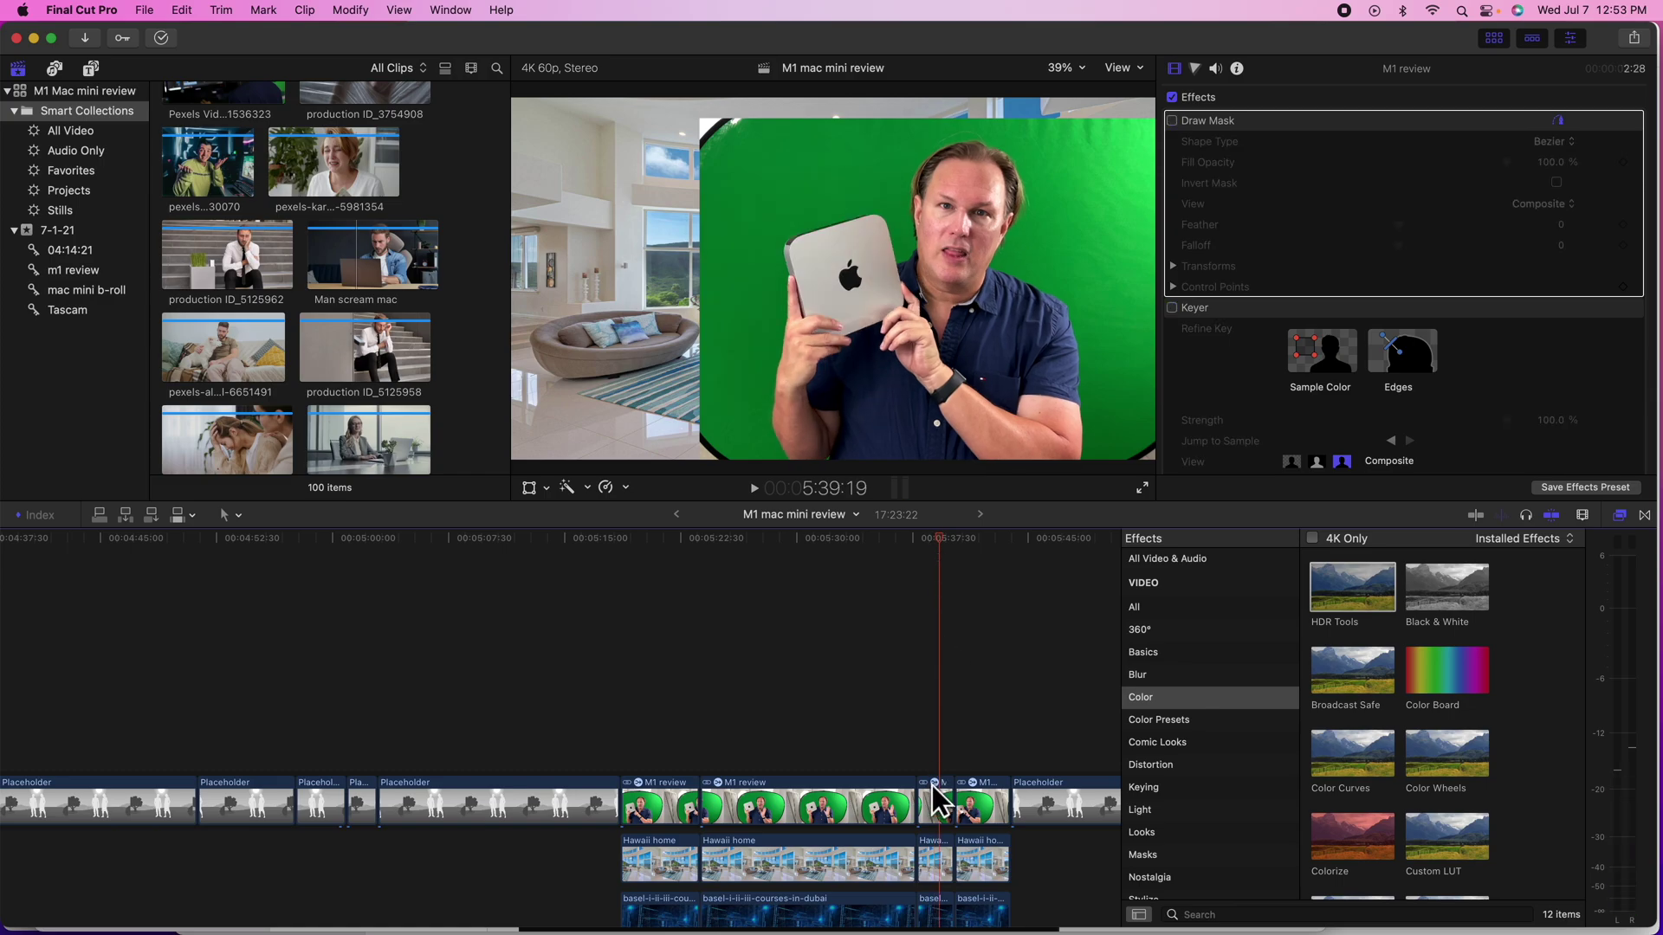
left_click(1172, 121)
left_click(1173, 308)
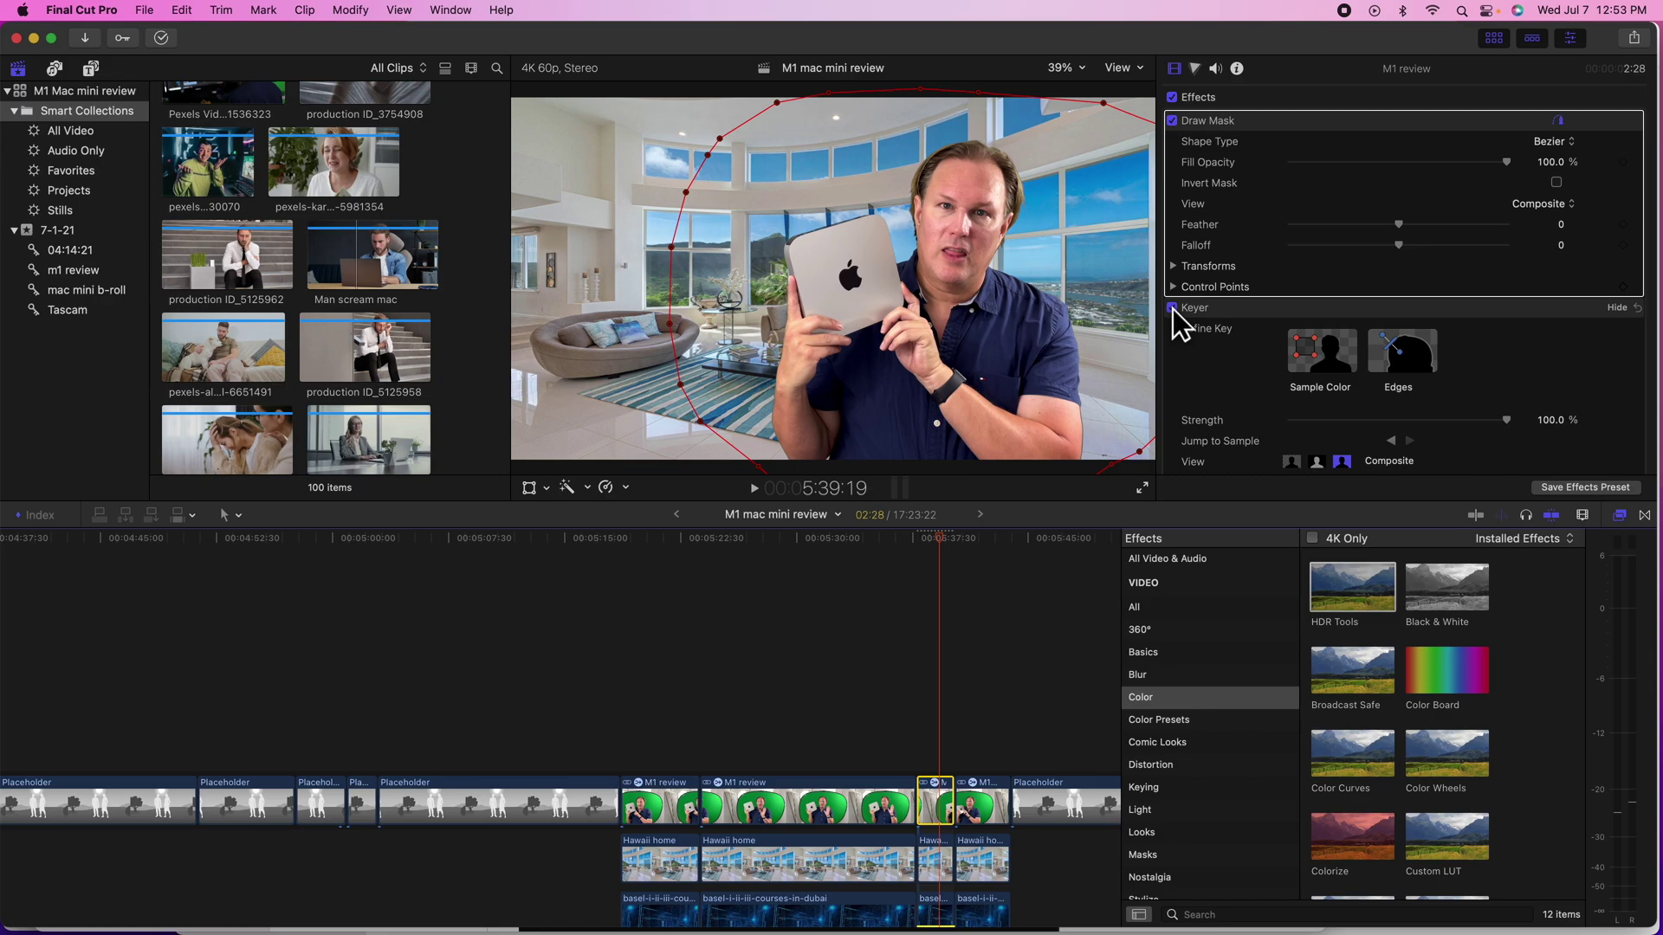
left_click_drag(937, 542, 860, 540)
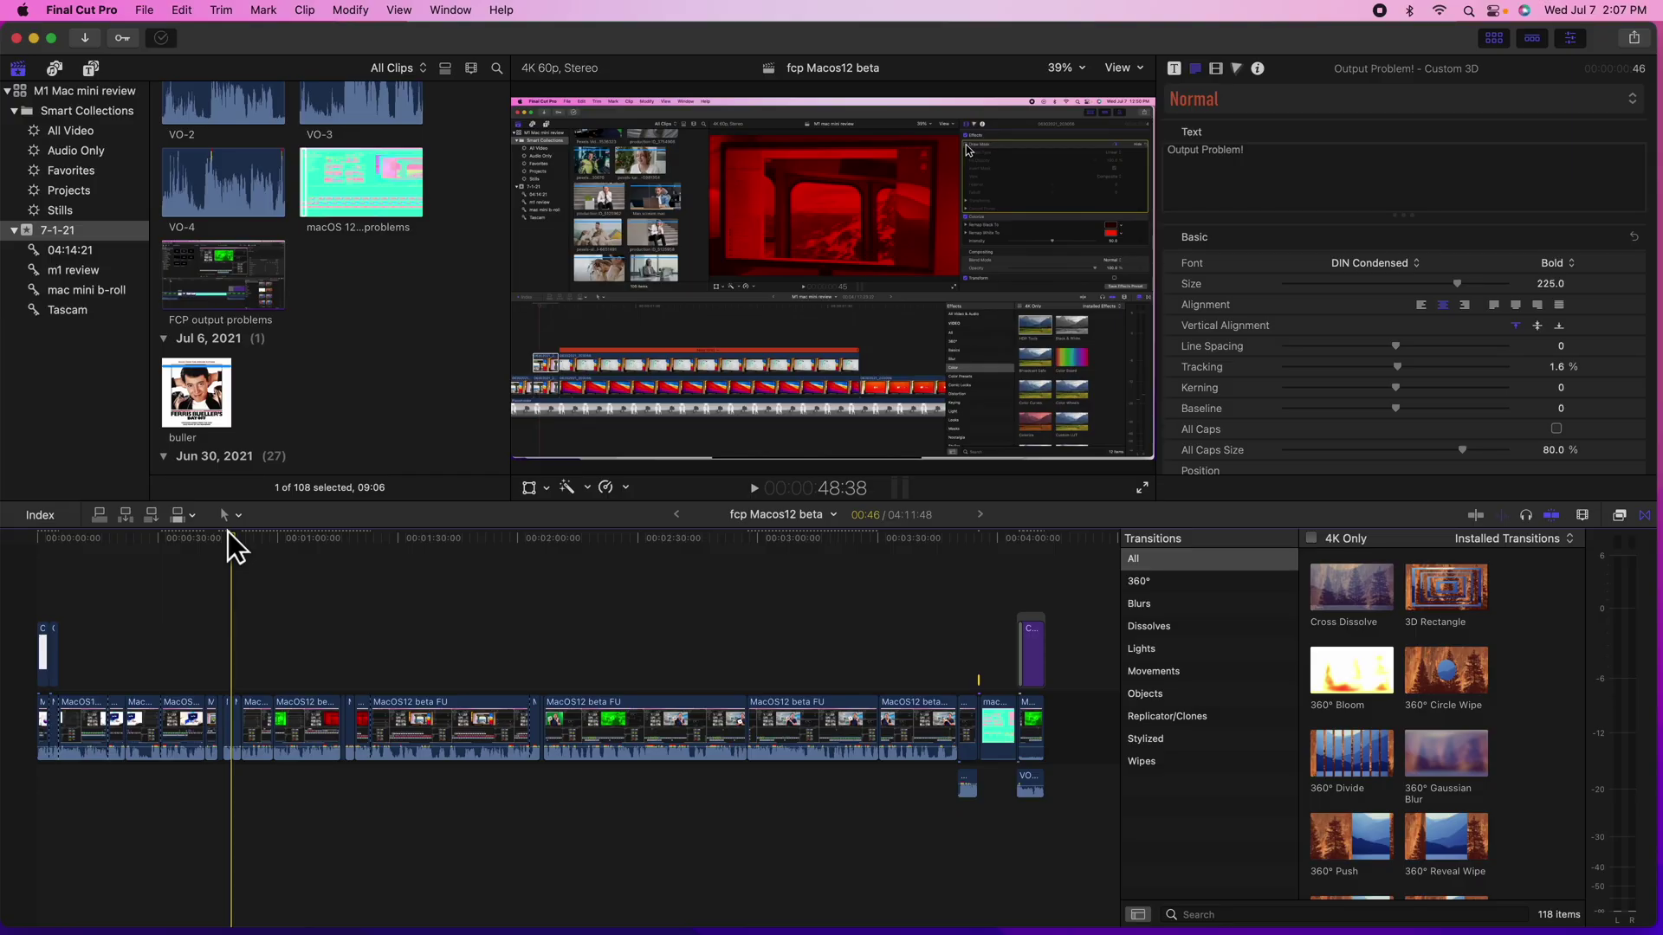
Step: Scrub the fcp Macos12 beta project's start and bring up the File > Share export options
left_click_drag(229, 535, 631, 567)
left_click(69, 12)
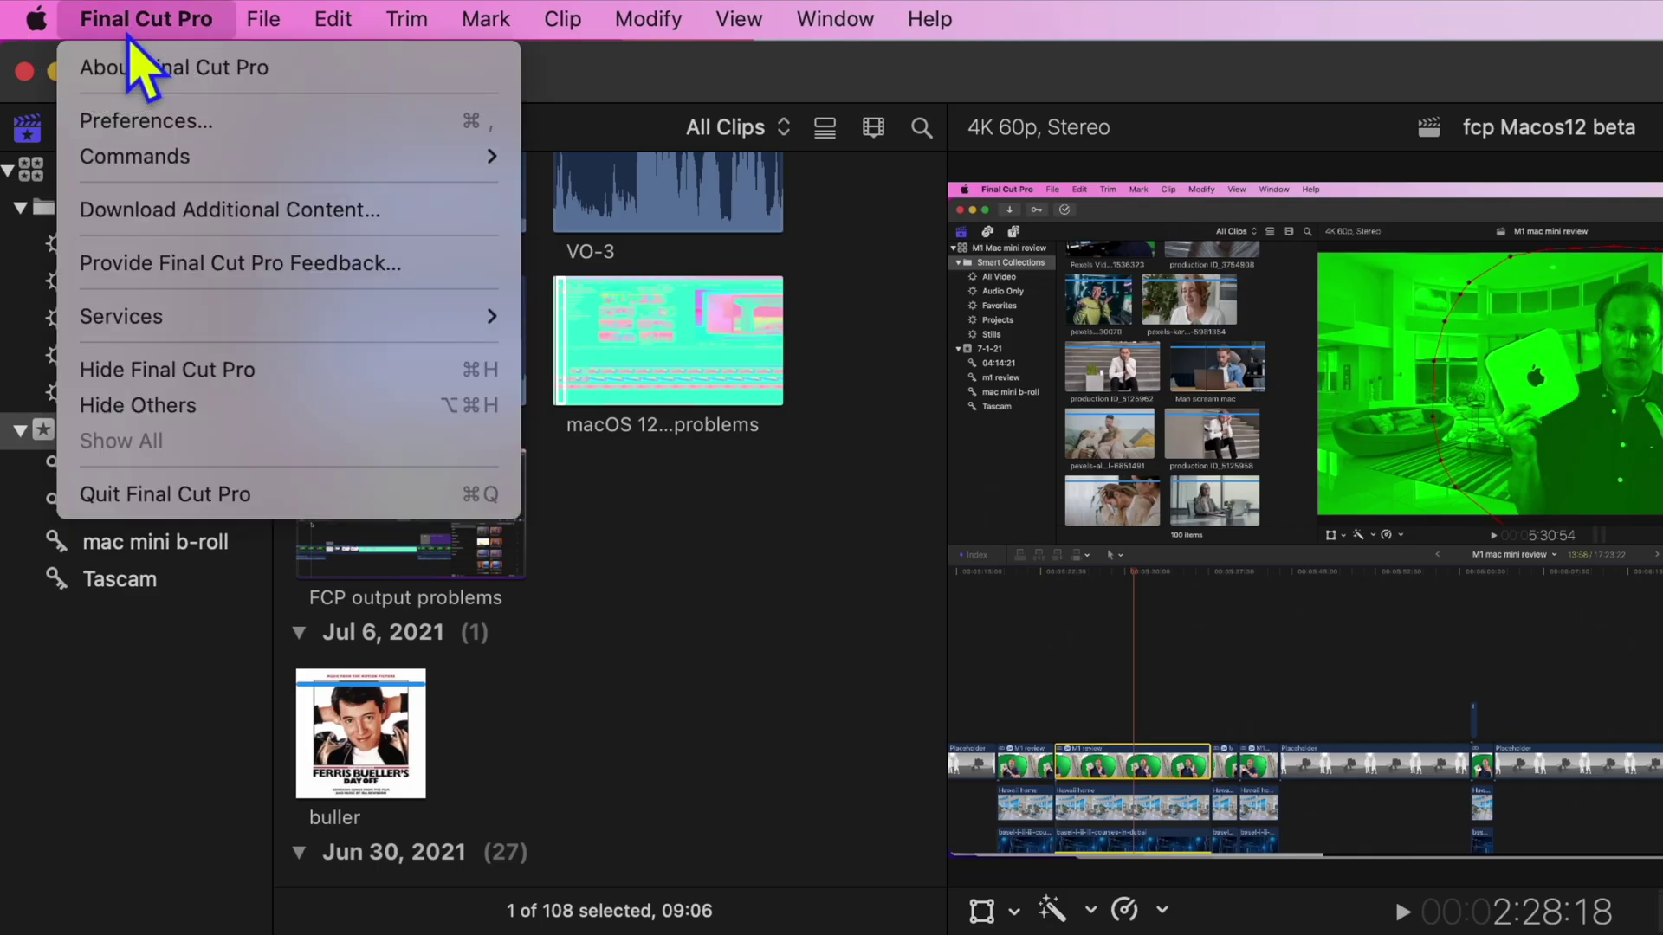
mouse_move(146, 18)
mouse_move(433, 425)
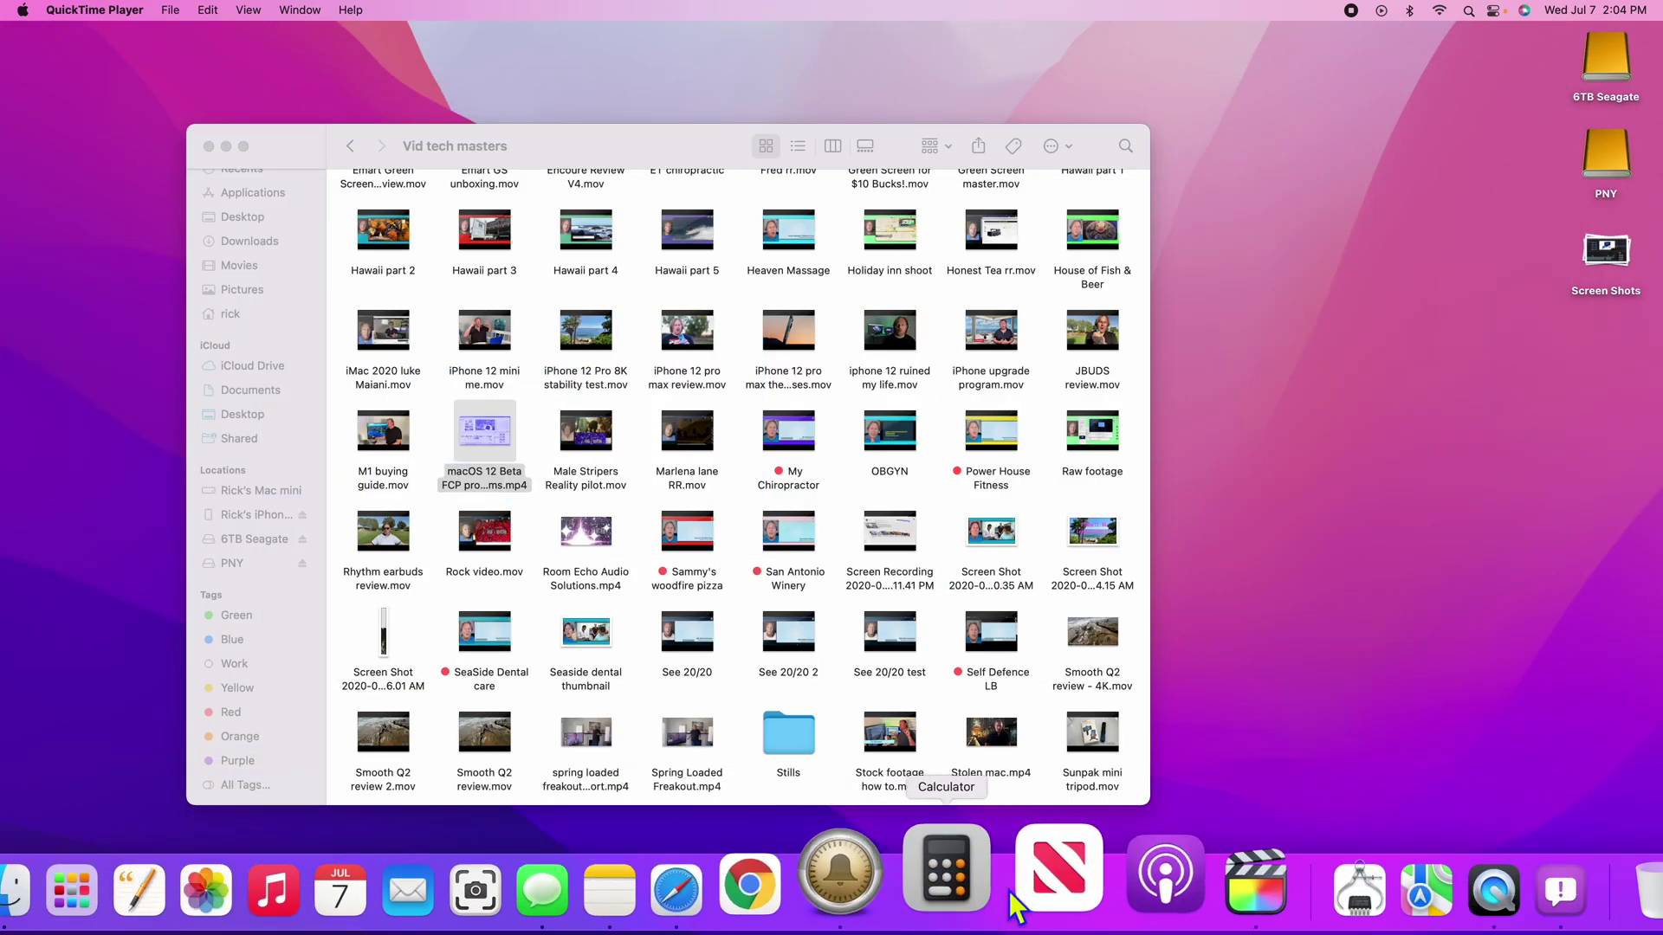
Step: Return to Final Cut Pro and fit the whole fcp Macos12 beta project in the timeline
left_click(1159, 892)
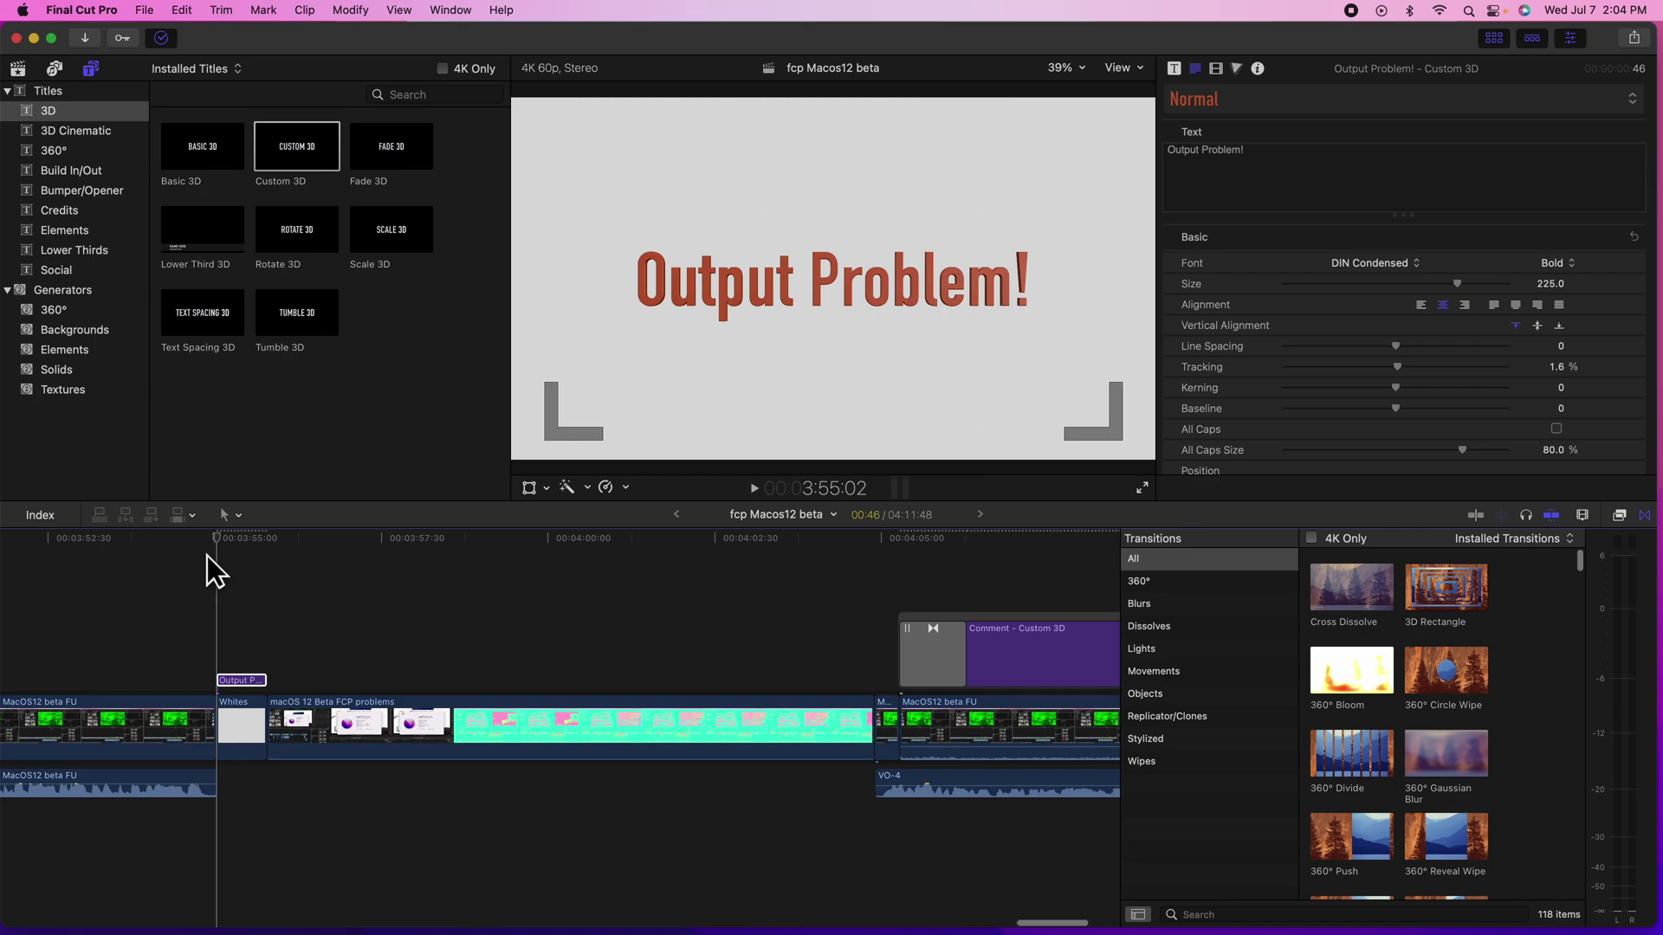
left_click_drag(206, 539, 79, 552)
key("shift+z")
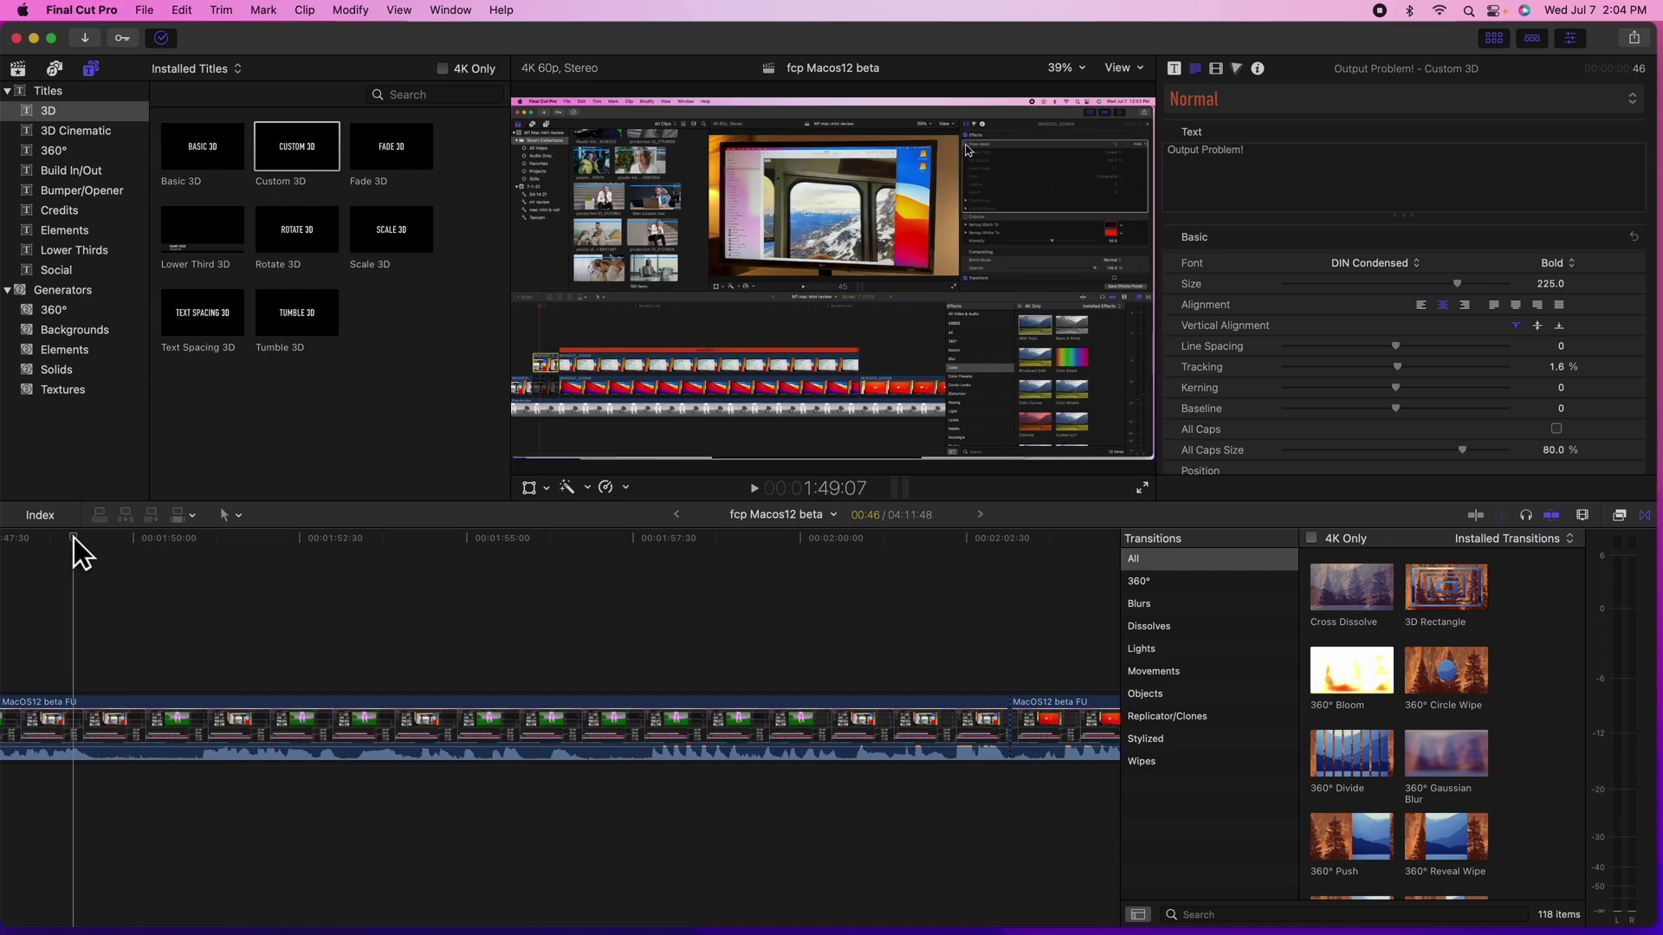
Step: Scrub from the project start to the end, reaching the green-tinted monitor shot
left_click(47, 542)
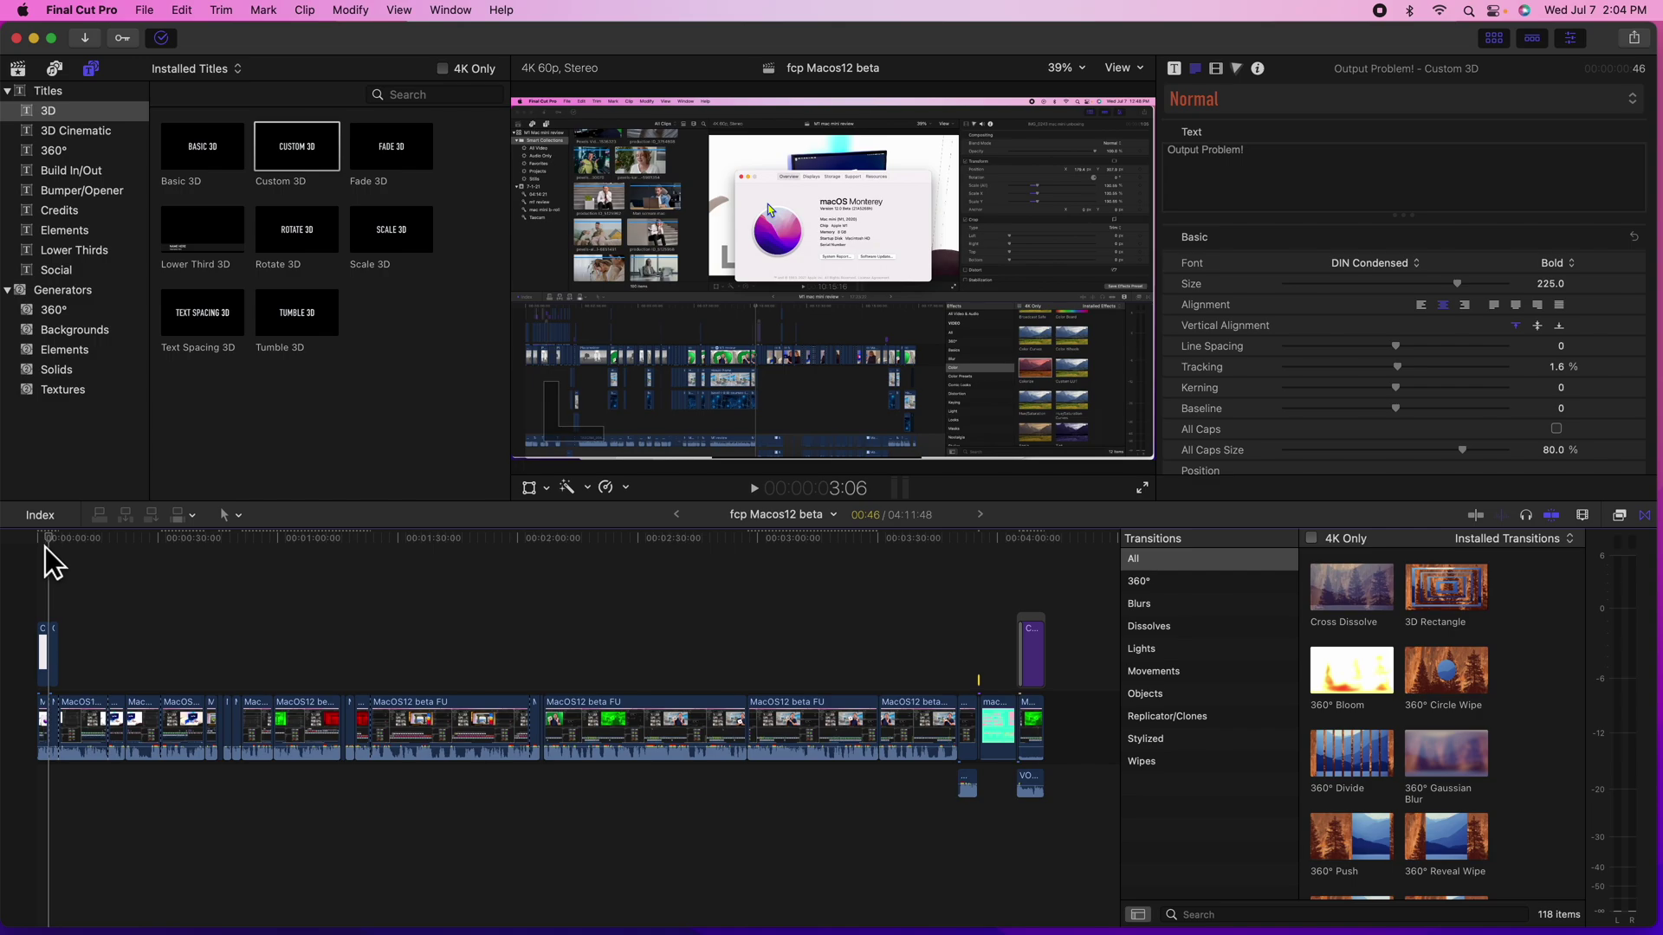
left_click_drag(39, 555, 684, 621)
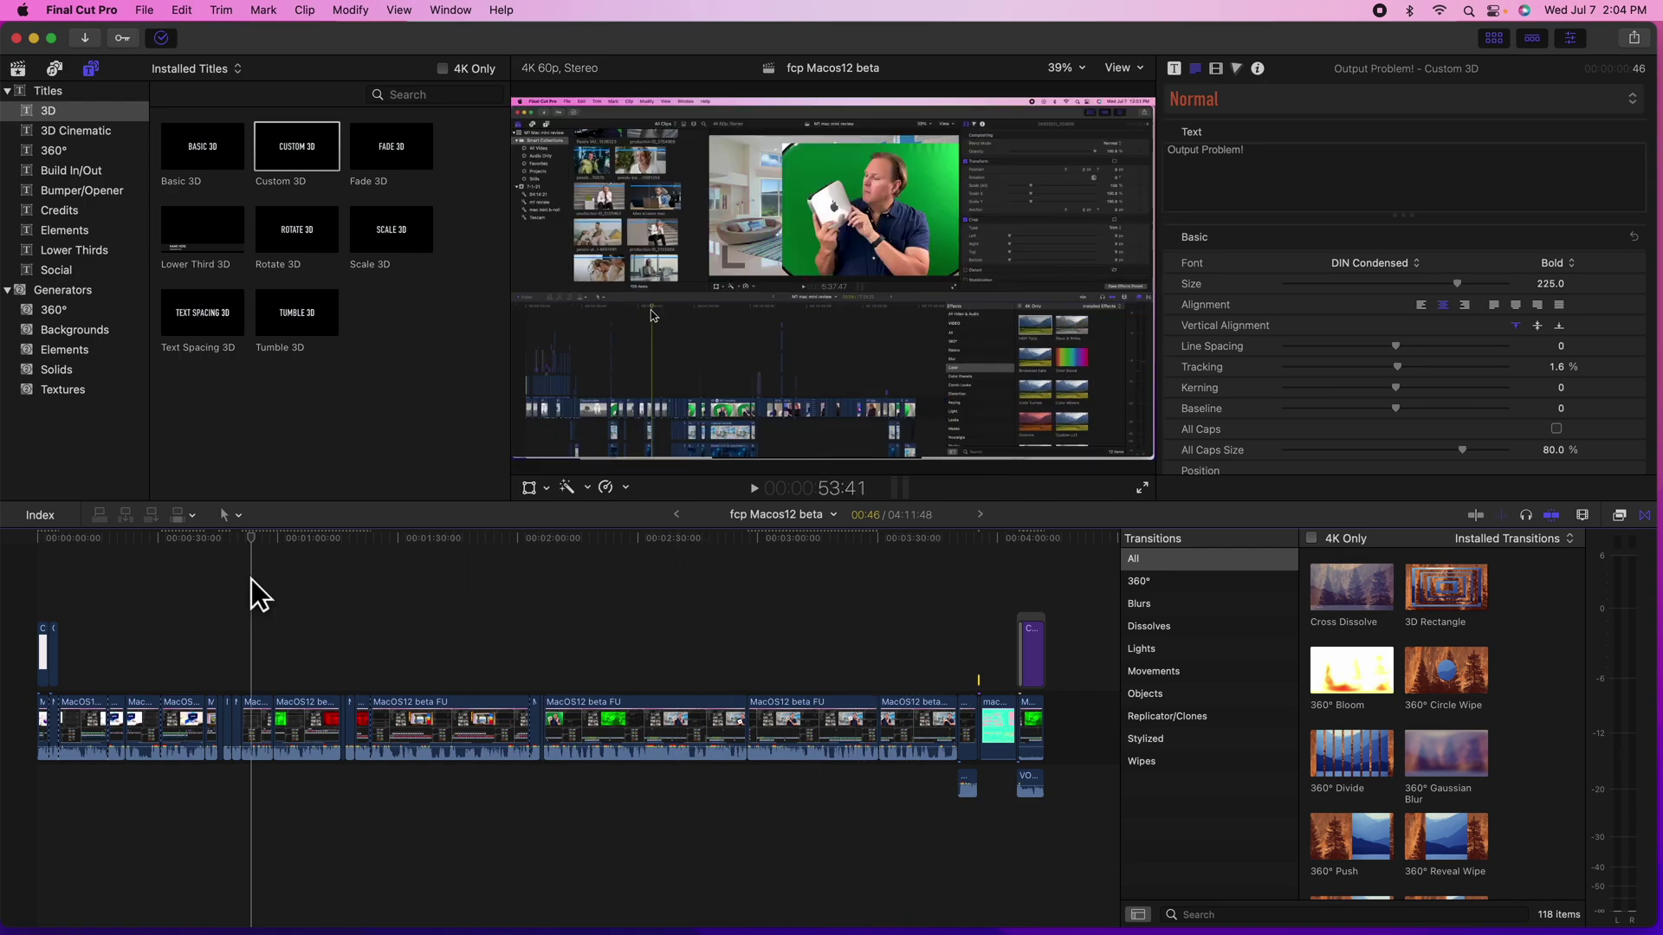
left_click_drag(257, 595, 933, 625)
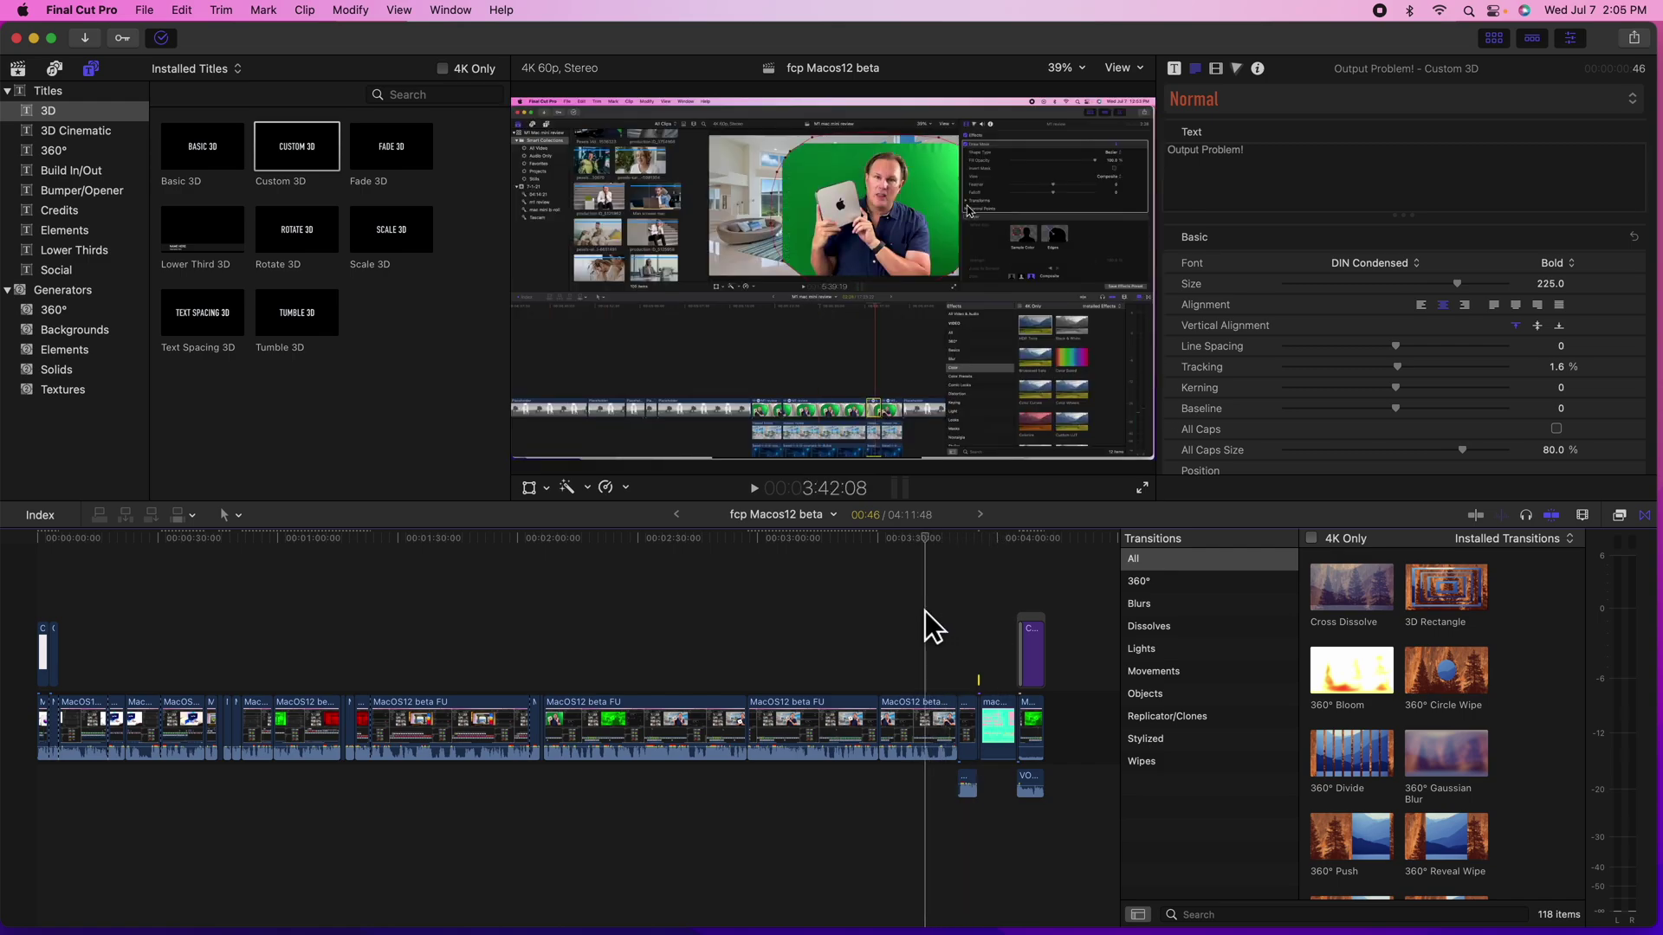
left_click_drag(790, 606, 846, 631)
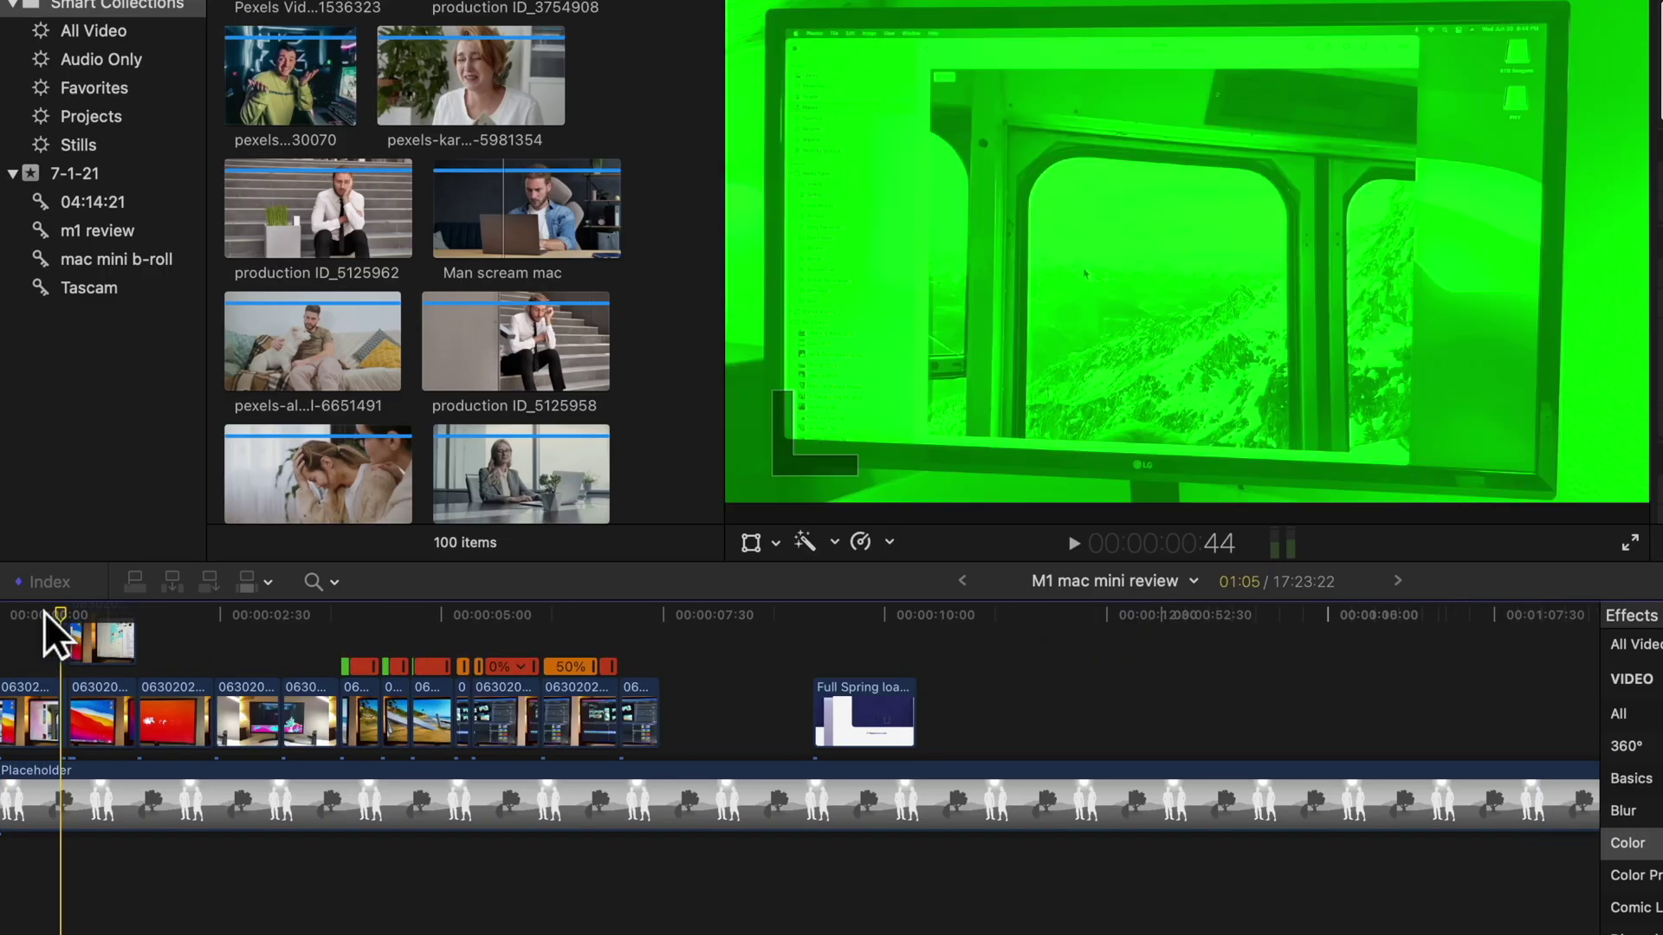
Step: Scrub the start of the M1 mac mini review timeline to the About This Mac shot
left_click_drag(44, 611, 112, 618)
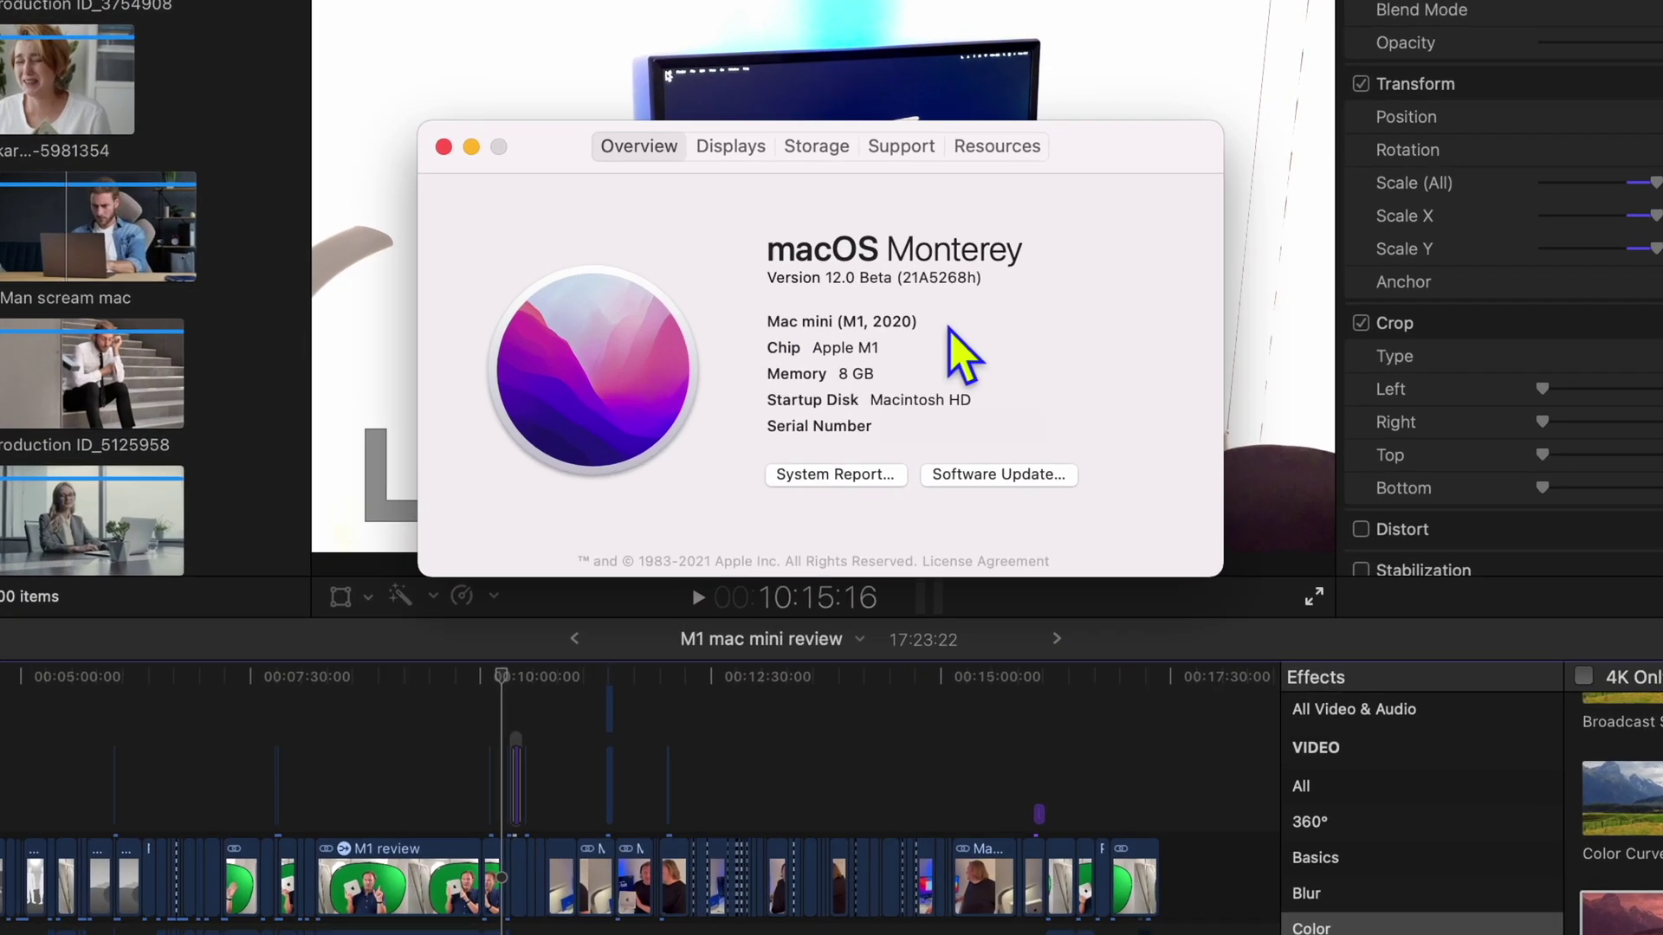